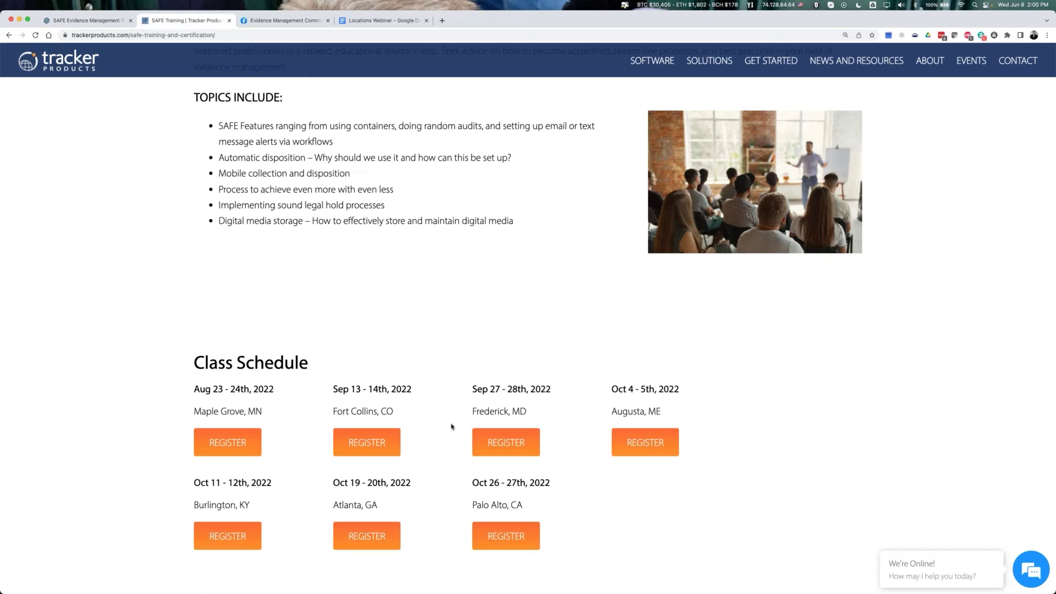
# - Switch to the Facebook tab showing the Evidence Management Community Forum group
pyautogui.click(289, 21)
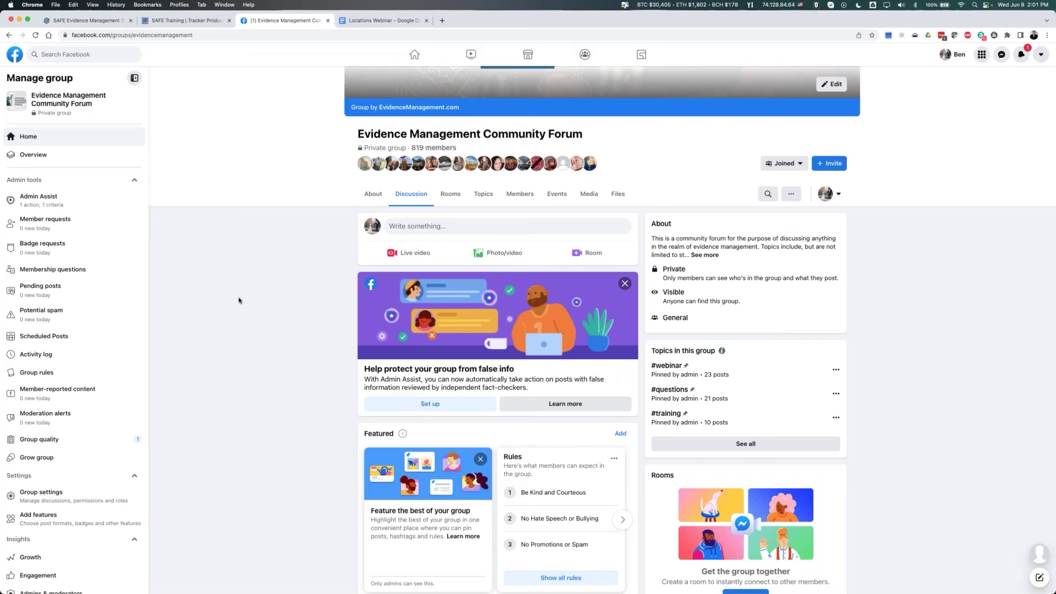
# - Check case 2022-06-08 in SAFE, then move to the Locations Webinar document
pyautogui.click(85, 20)
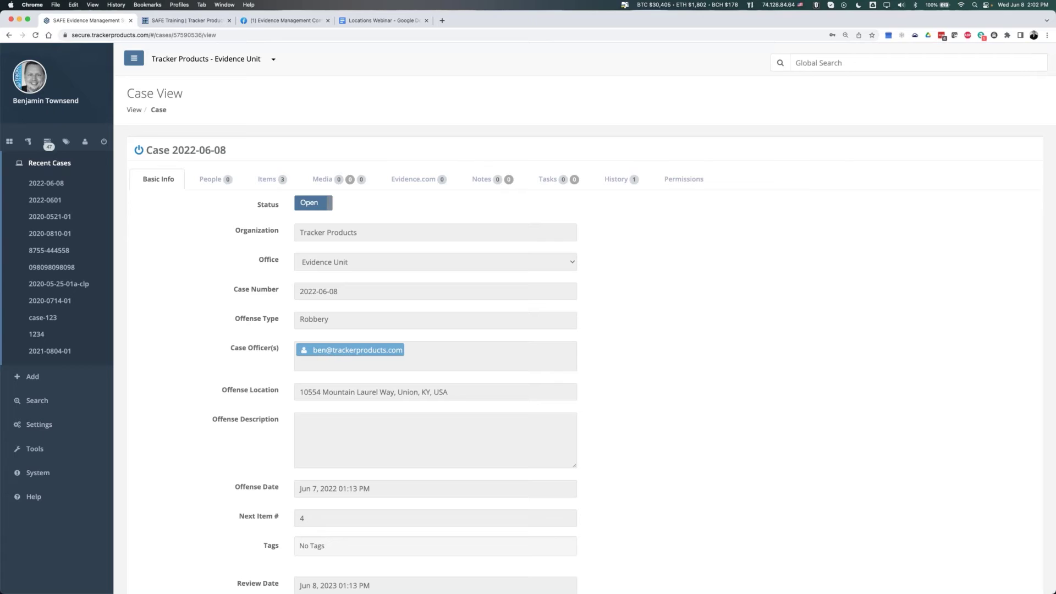
pyautogui.click(388, 22)
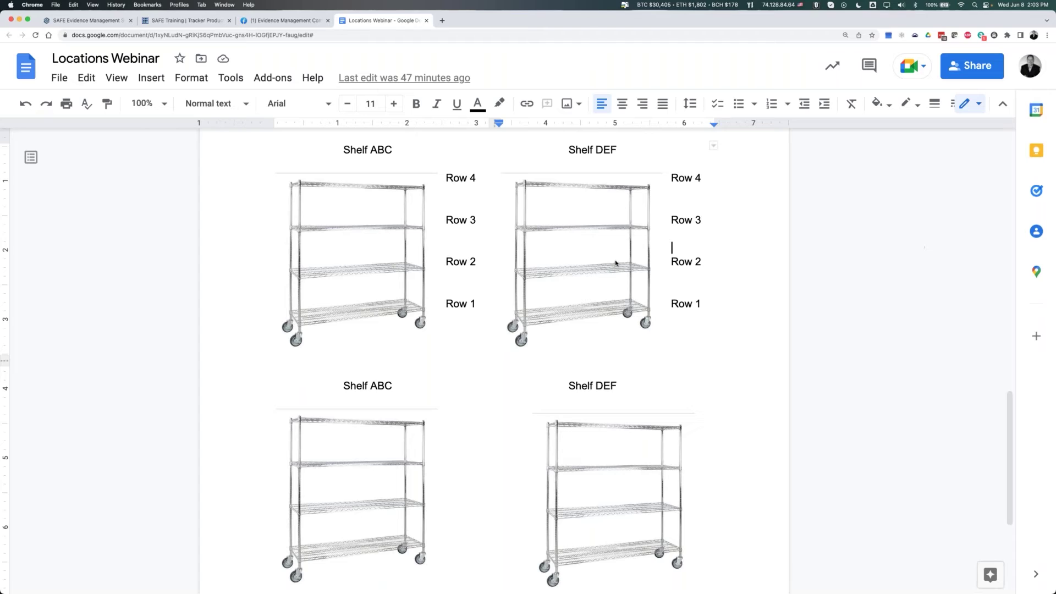
# - Draw red boxes numbered 1 and 2 around the top shelf of both Shelf DEF diagrams
pyautogui.hotkey('ctrl', 'a')
pyautogui.moveTo(533, 192)
pyautogui.mouseDown()
pyautogui.moveTo(533, 219)
pyautogui.moveTo(559, 220)
pyautogui.moveTo(559, 191)
pyautogui.moveTo(532, 190)
pyautogui.moveTo(543, 210)
pyautogui.moveTo(569, 217)
pyautogui.moveTo(597, 207)
pyautogui.moveTo(579, 187)
pyautogui.moveTo(566, 190)
pyautogui.moveTo(585, 212)
pyautogui.mouseUp()
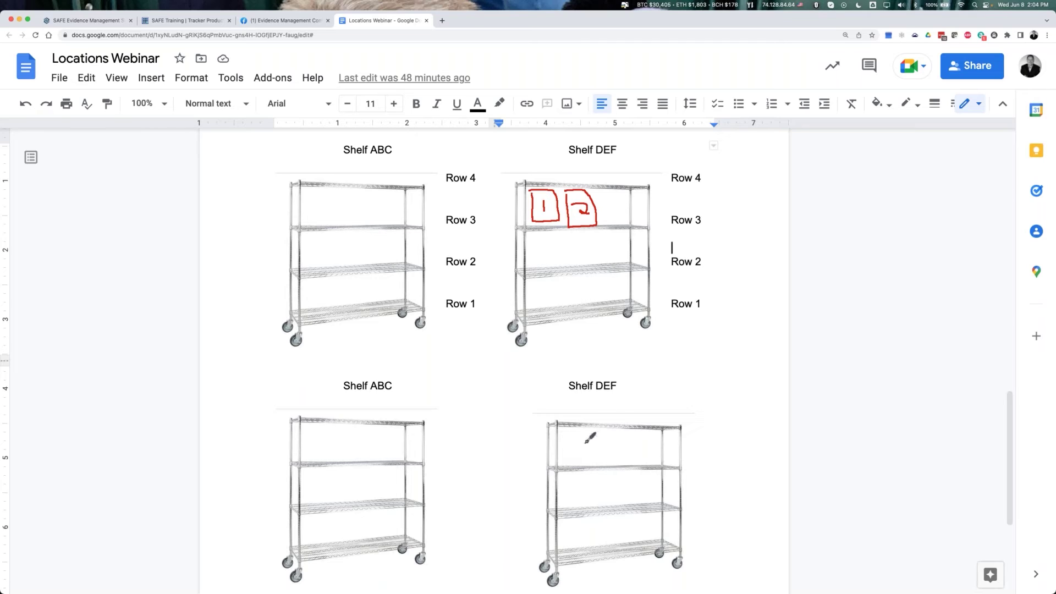
pyautogui.moveTo(563, 434)
pyautogui.mouseDown()
pyautogui.moveTo(565, 460)
pyautogui.moveTo(582, 421)
pyautogui.moveTo(563, 424)
pyautogui.moveTo(573, 457)
pyautogui.moveTo(597, 460)
pyautogui.moveTo(605, 435)
pyautogui.moveTo(591, 432)
pyautogui.moveTo(605, 458)
pyautogui.mouseUp()
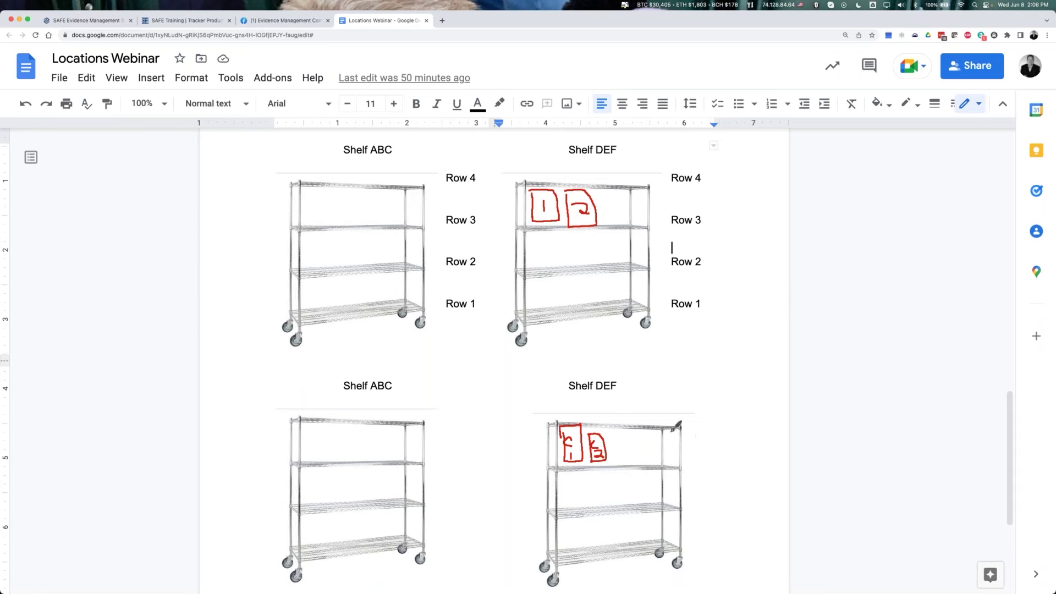
pyautogui.moveTo(610, 439)
pyautogui.mouseDown()
pyautogui.moveTo(610, 462)
pyautogui.moveTo(638, 449)
pyautogui.moveTo(606, 425)
pyautogui.moveTo(632, 437)
pyautogui.moveTo(625, 445)
pyautogui.mouseUp()
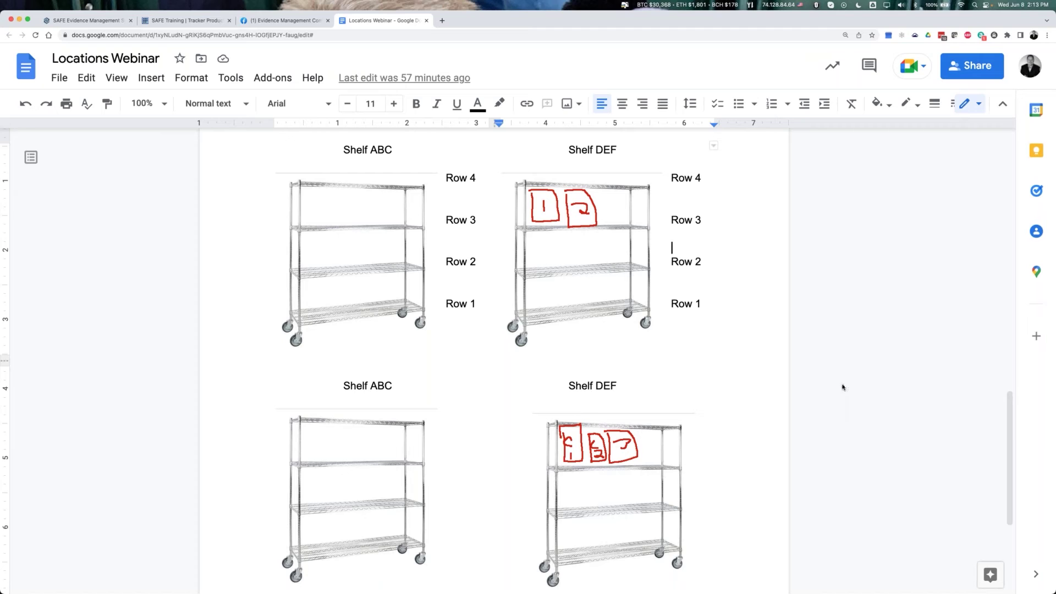
# - Go to the SAFE case view and open Tools > Storage Locations from the sidebar
pyautogui.click(158, 20)
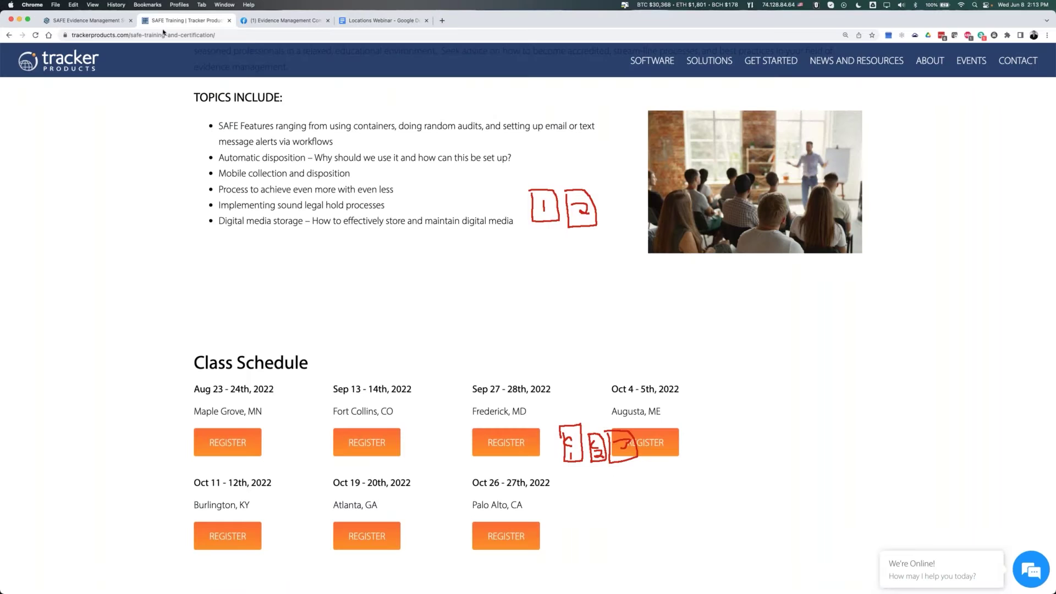
pyautogui.click(100, 20)
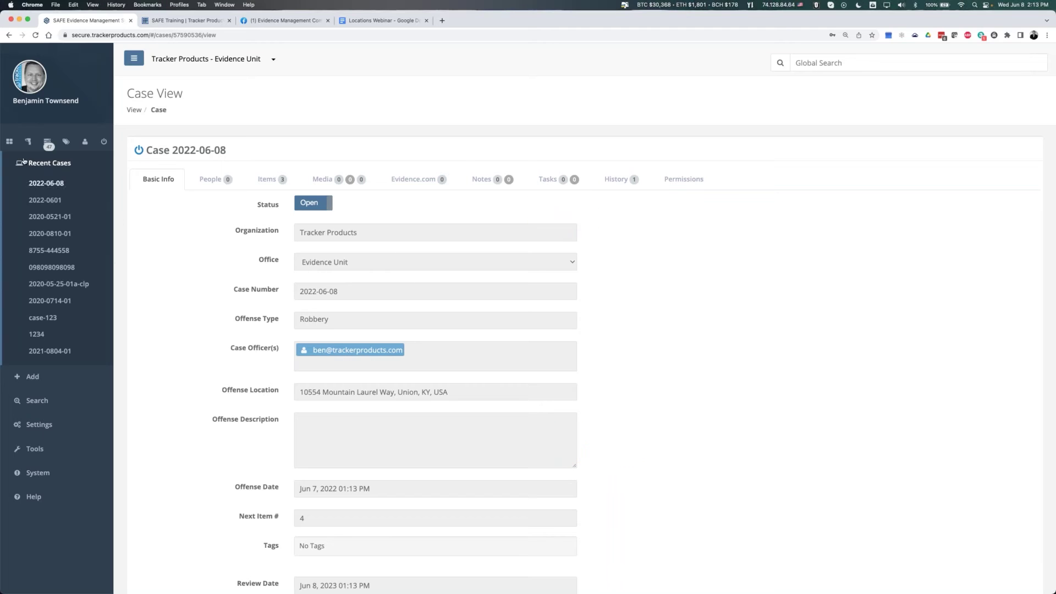
pyautogui.click(57, 427)
pyautogui.click(47, 241)
pyautogui.click(44, 259)
pyautogui.click(58, 279)
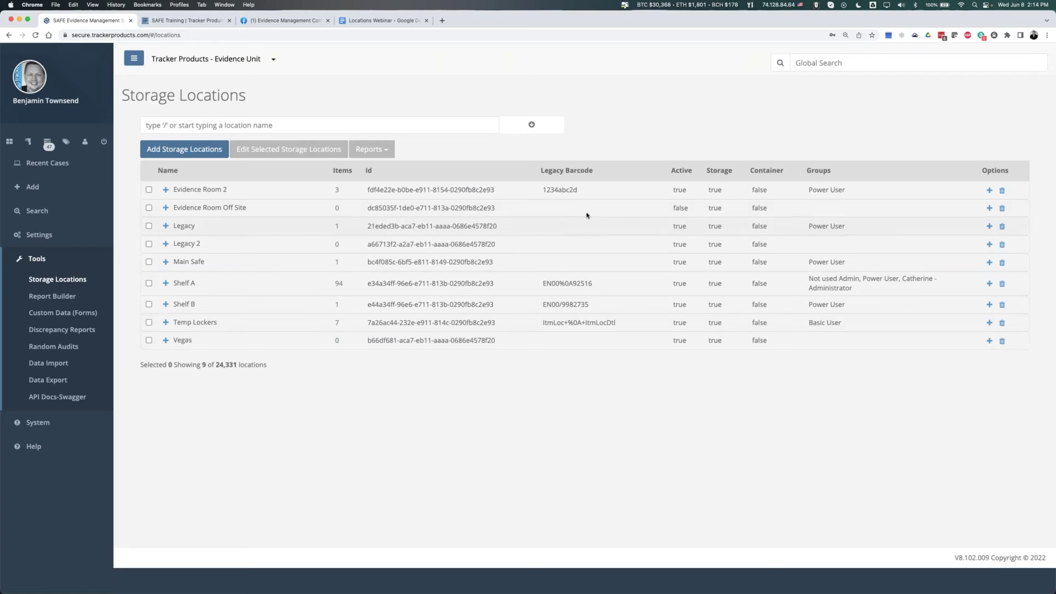
pyautogui.moveTo(539, 171); pyautogui.dragTo(608, 171)
pyautogui.click(556, 171)
pyautogui.click(577, 171)
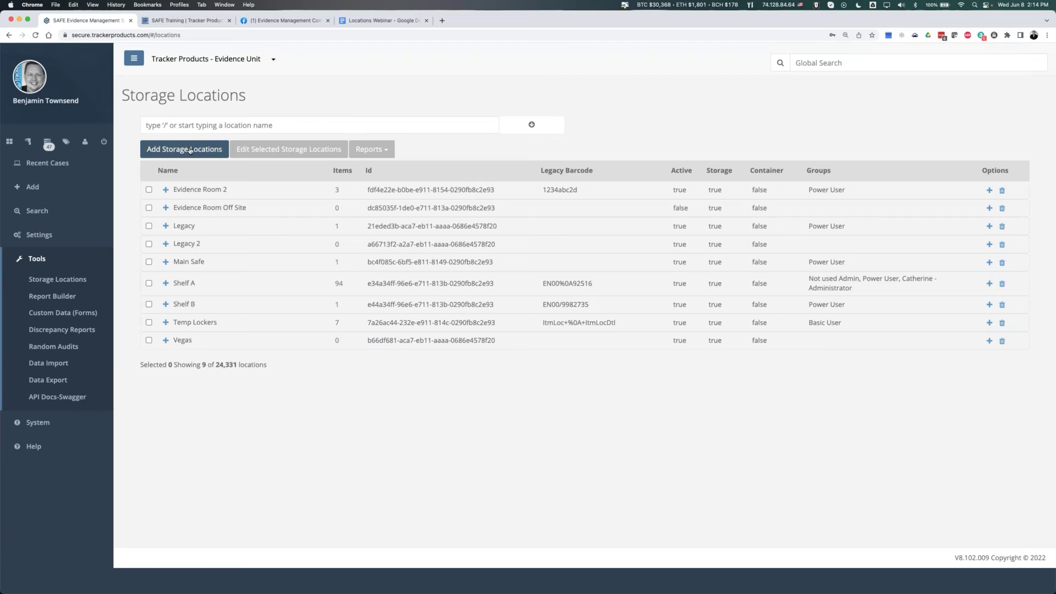
# - Start adding top-level locations and draft three lines: Building 1, Building 2, Building 3
pyautogui.click(190, 149)
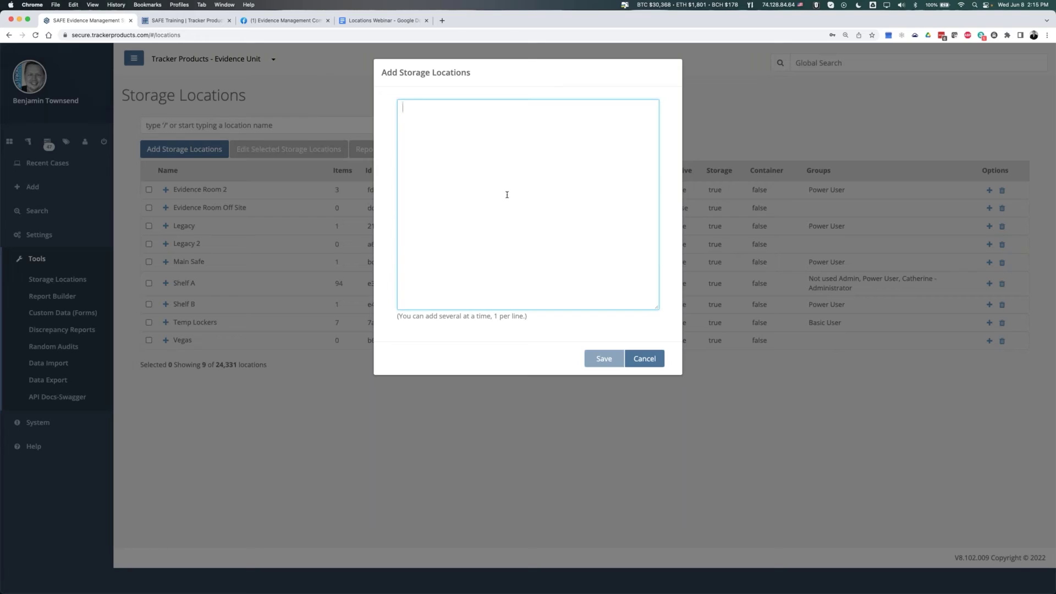
pyautogui.write('Building 1 Building 2')
pyautogui.press('Return')
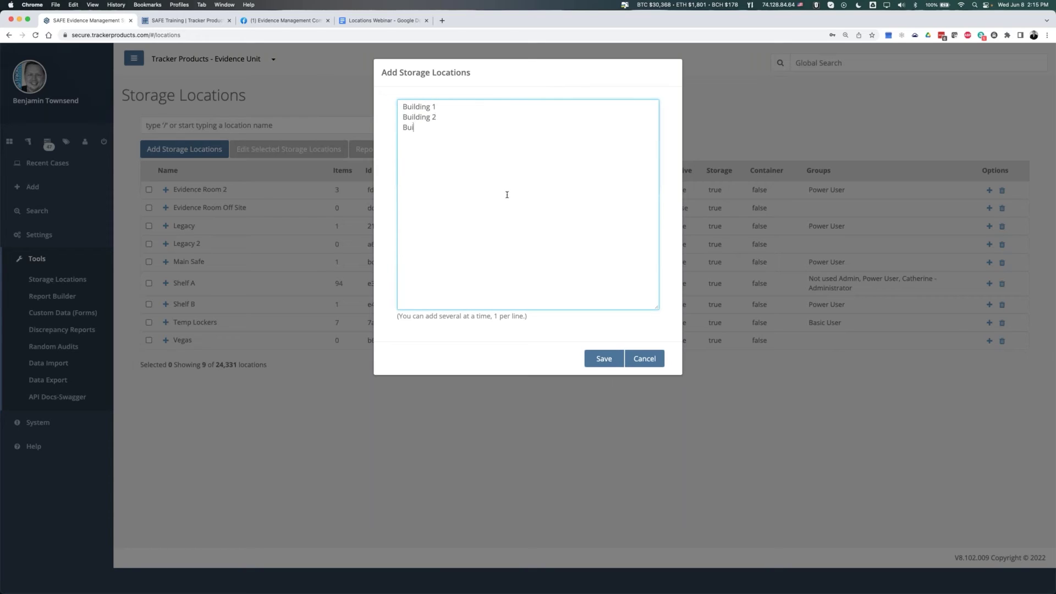
pyautogui.write('Buildiung 2')
pyautogui.press('BackSpace')
pyautogui.press('BackSpace')
pyautogui.press('BackSpace')
pyautogui.press('BackSpace')
pyautogui.write('bg')
pyautogui.press('BackSpace')
pyautogui.press('BackSpace')
pyautogui.write('g ')
pyautogui.write('3')
# - Change 'Building' to 'Shelf' on all three draft lines
pyautogui.doubleClick(417, 106)
pyautogui.write('Shelf')
pyautogui.doubleClick(412, 118)
pyautogui.write('SHlef')
pyautogui.doubleClick(409, 107)
pyautogui.press('super+c')
pyautogui.doubleClick(406, 118)
pyautogui.press('super+v')
pyautogui.doubleClick(415, 128)
pyautogui.press('super+v')
pyautogui.moveTo(436, 125); pyautogui.dragTo(383, 98)
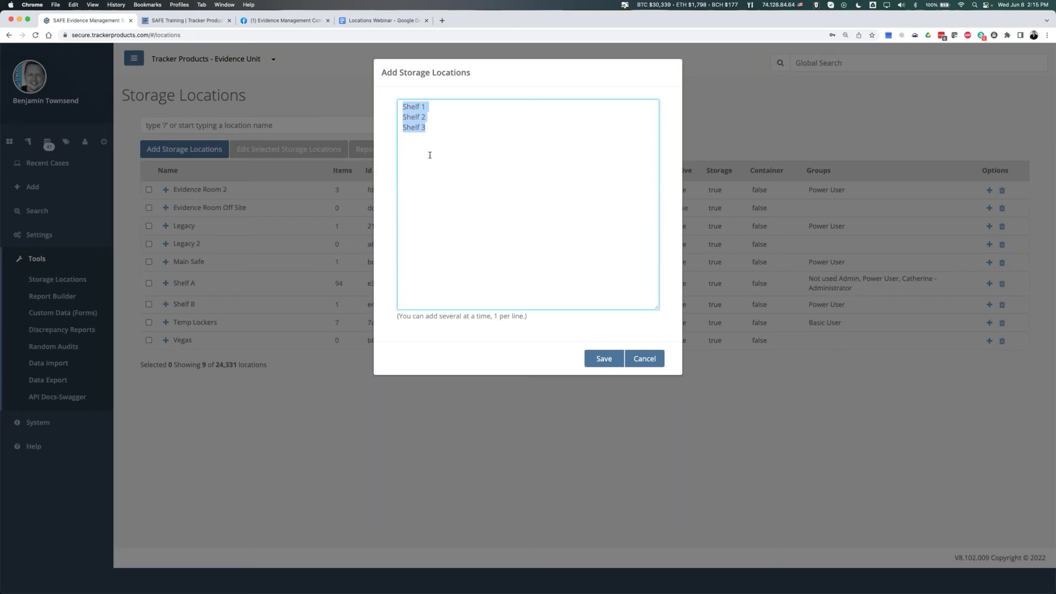
# - Replace the draft lines with B1, B2, Off Site and Parking Lot, one per line
pyautogui.moveTo(446, 132); pyautogui.dragTo(387, 106)
pyautogui.write('B1')
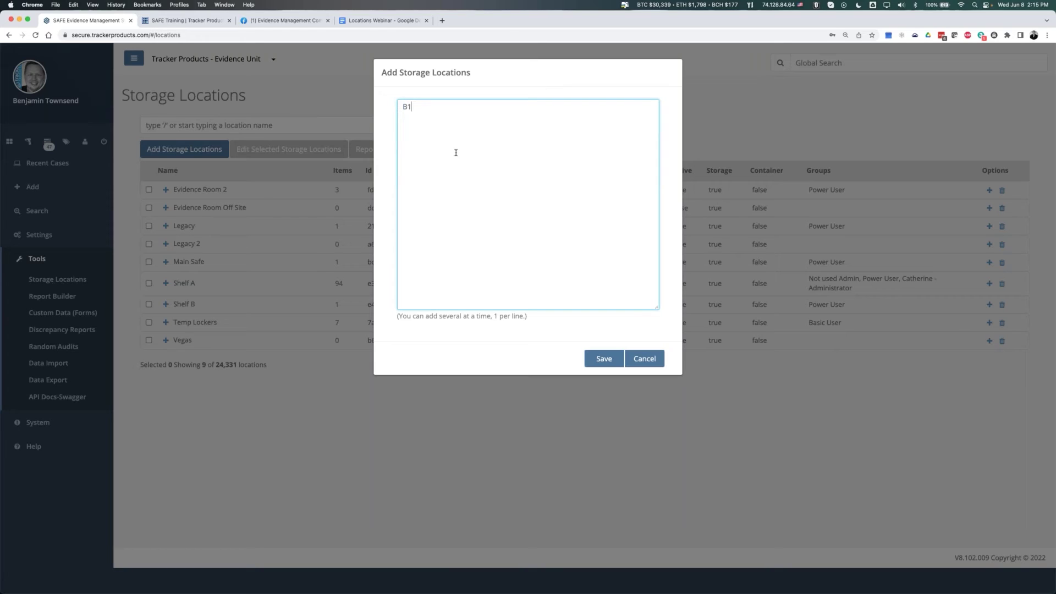
pyautogui.press('Return')
pyautogui.write('B2')
pyautogui.press('Return')
pyautogui.write('Off Site')
pyautogui.press('Return')
pyautogui.write('Parking Lot')
# - Save the four new root locations B1, B2, Off Site and Parking Lot
pyautogui.click(605, 360)
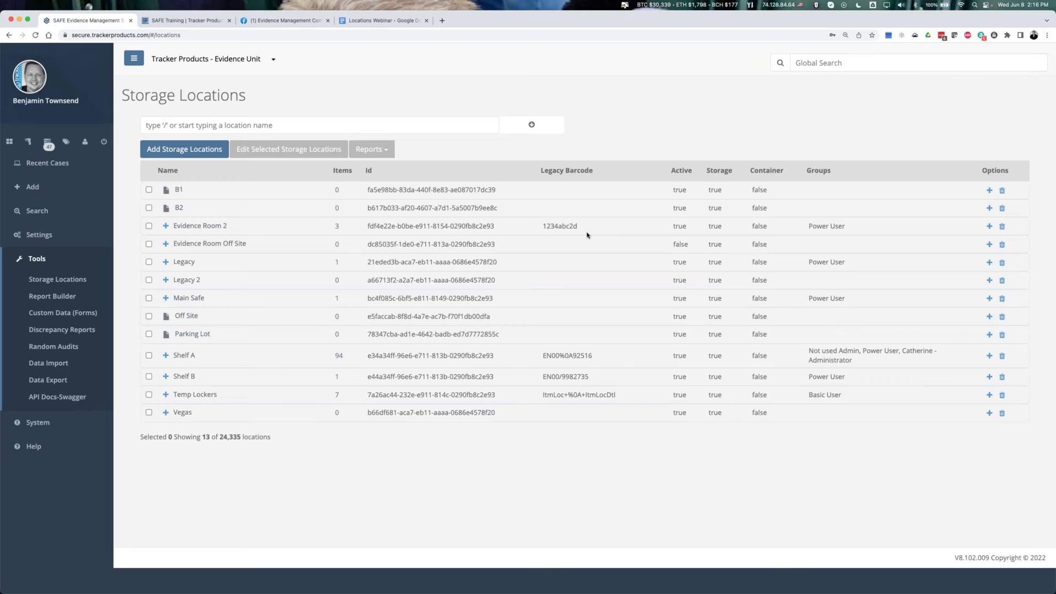
# - Add R1, R2 and R3 as child locations inside B1 and save them
pyautogui.click(990, 190)
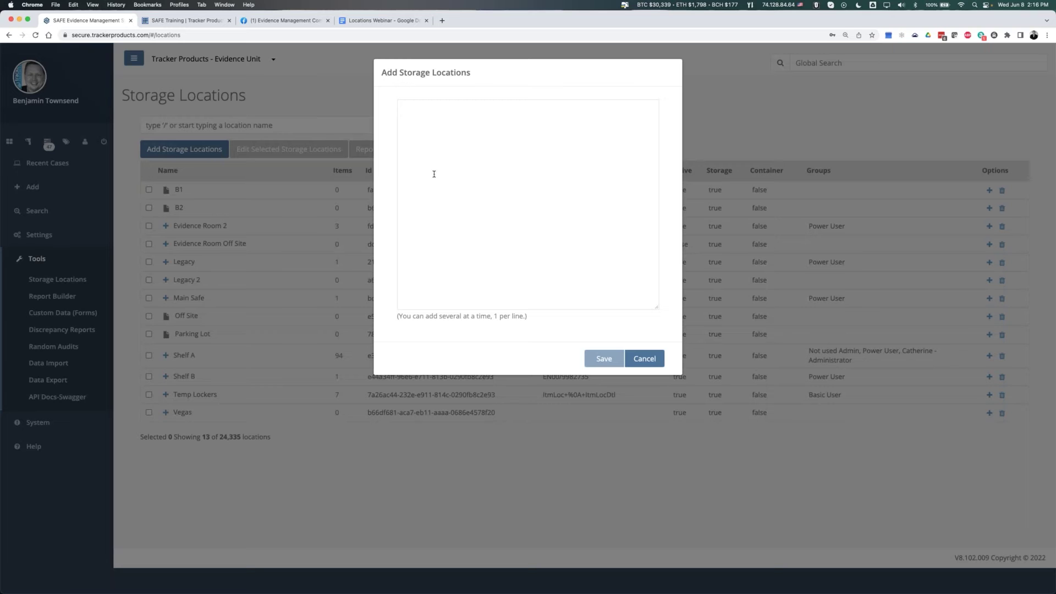
pyautogui.write('R1')
pyautogui.press('Return')
pyautogui.write('R2')
pyautogui.press('Return')
pyautogui.write('Ro')
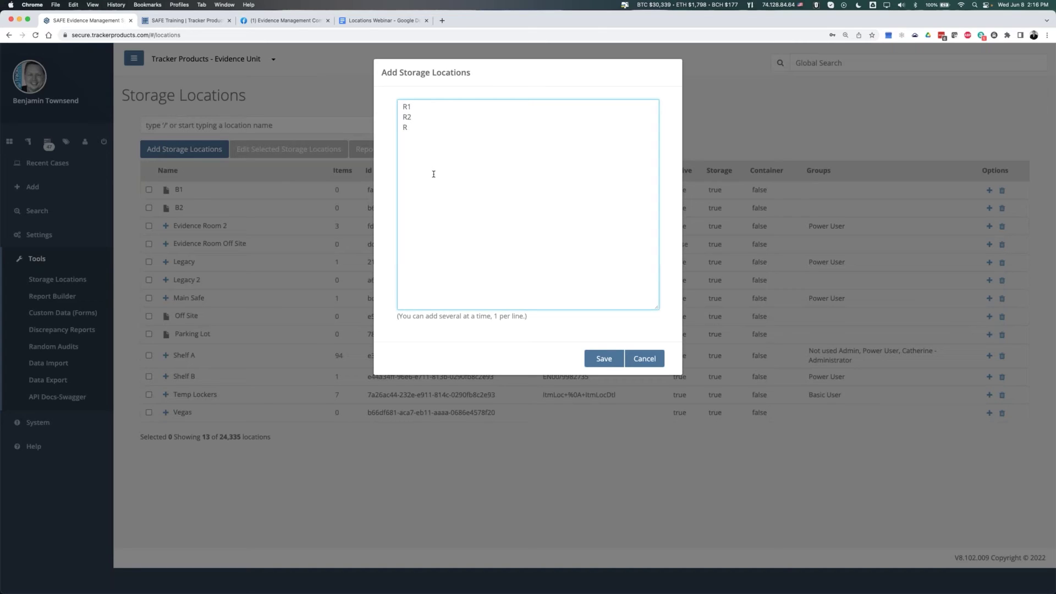
pyautogui.write('3')
pyautogui.click(603, 358)
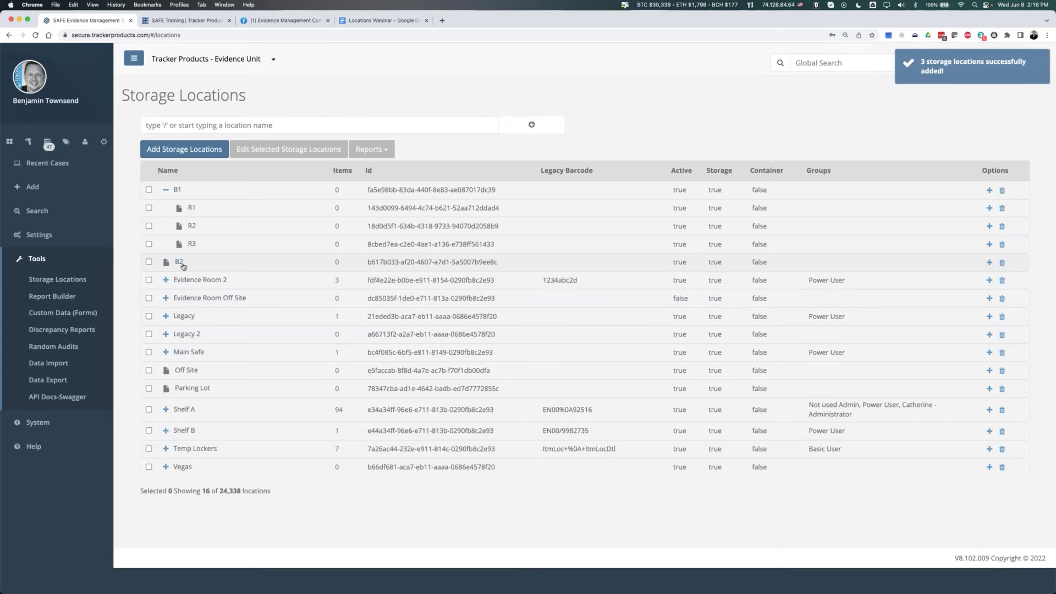
pyautogui.click(990, 263)
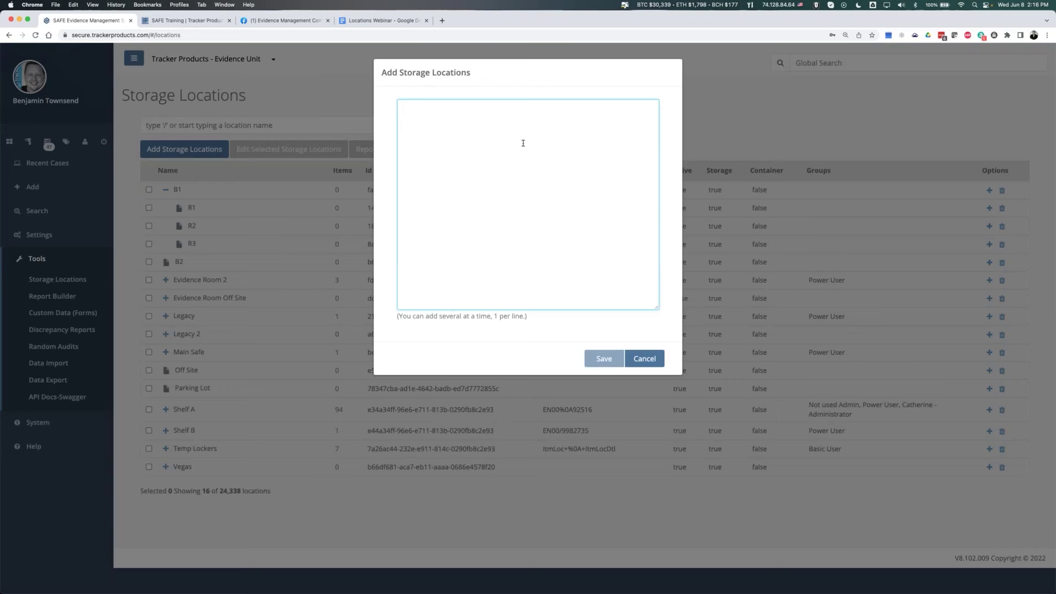
# - Add R4, R5 and R6 as child locations inside B2 and save them
pyautogui.write('R4')
pyautogui.press('Return')
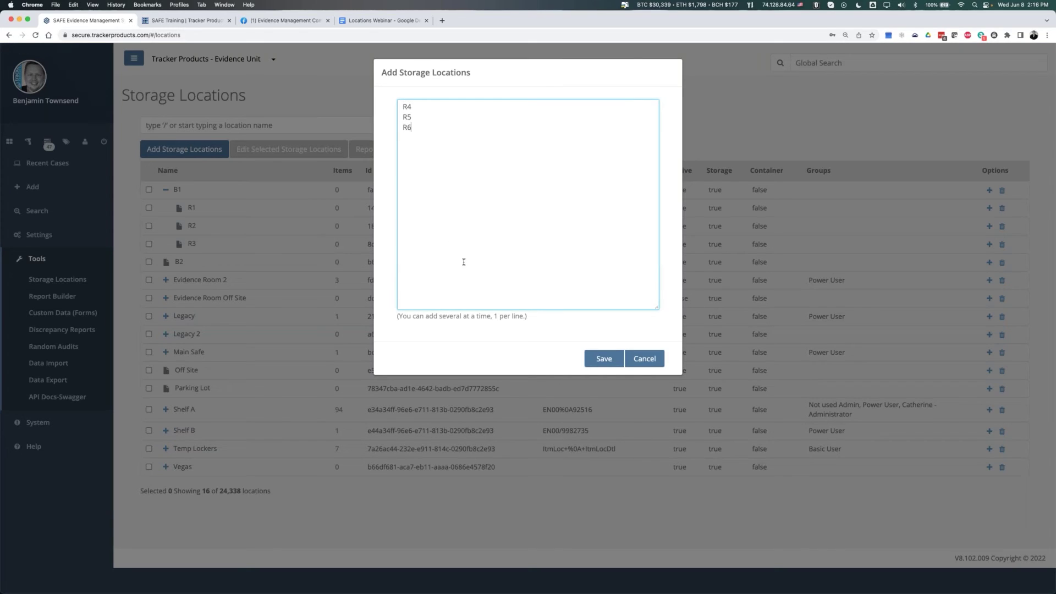
pyautogui.click(605, 359)
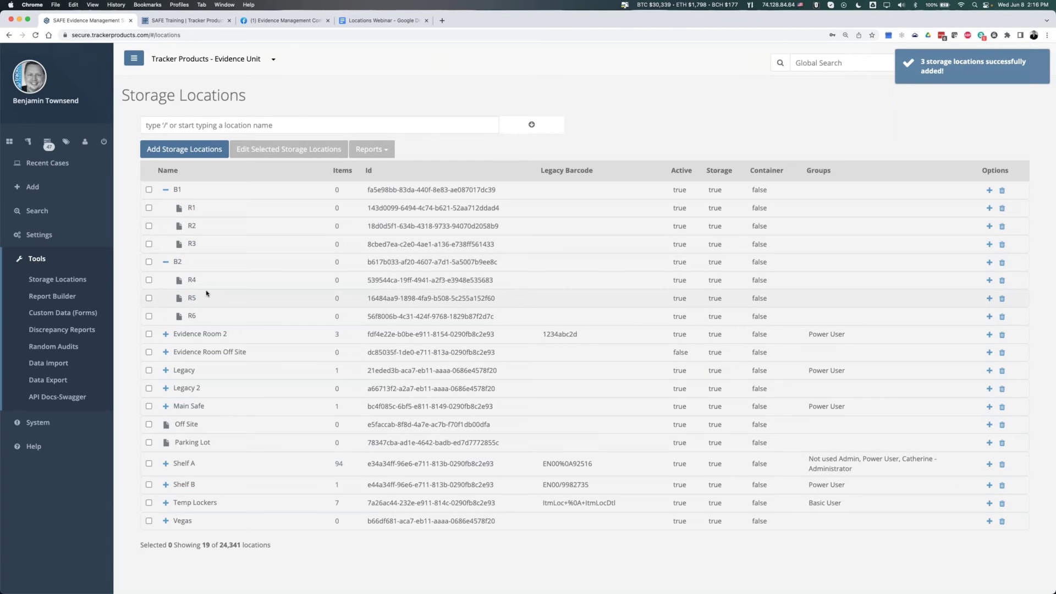
pyautogui.click(989, 208)
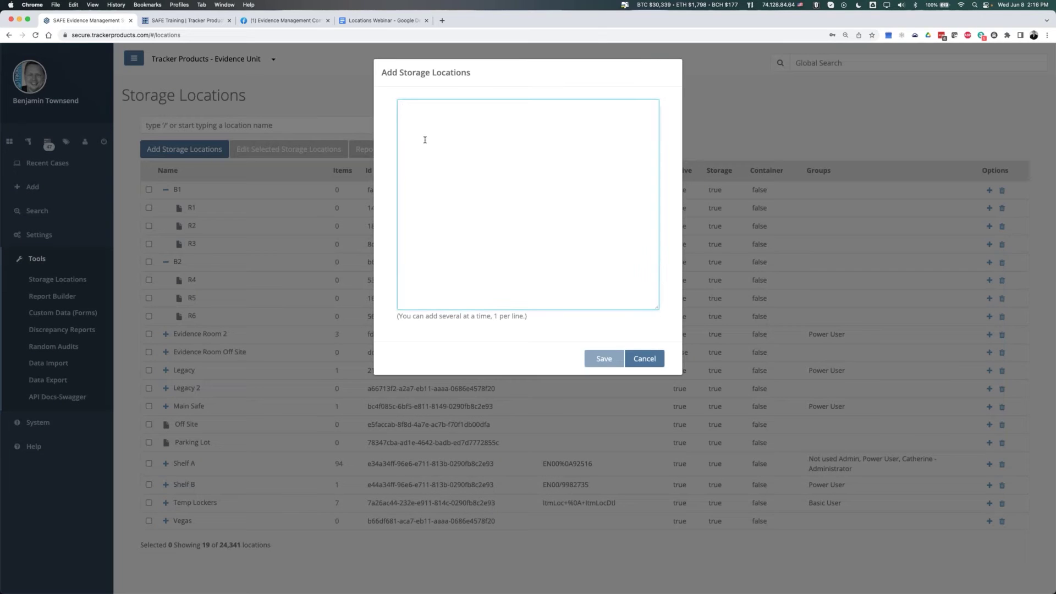
# - Enter S1, S2 and S3 as children of R1 and save them
pyautogui.write('S1')
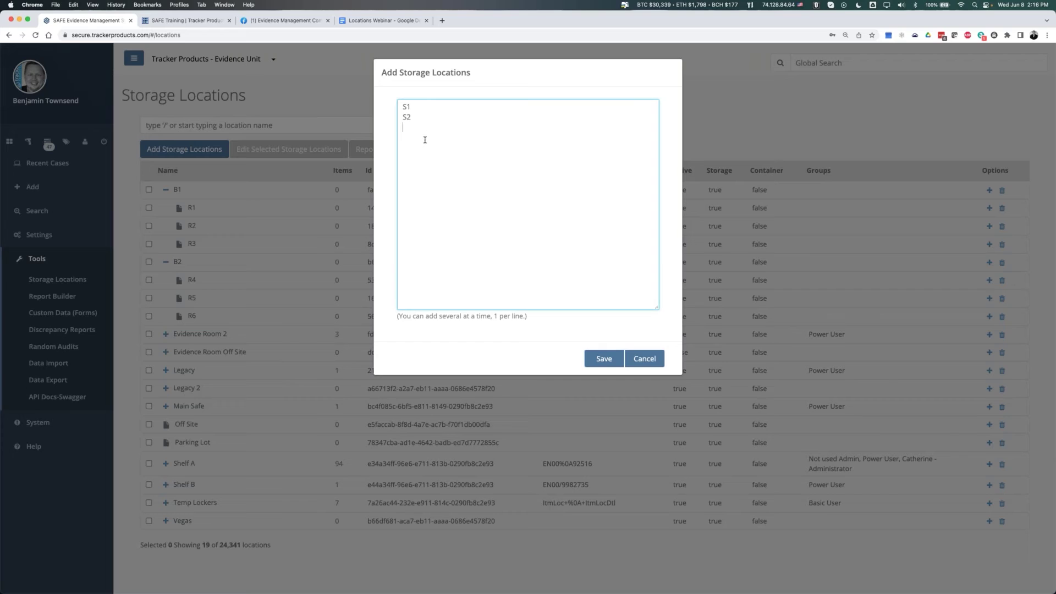
pyautogui.click(604, 359)
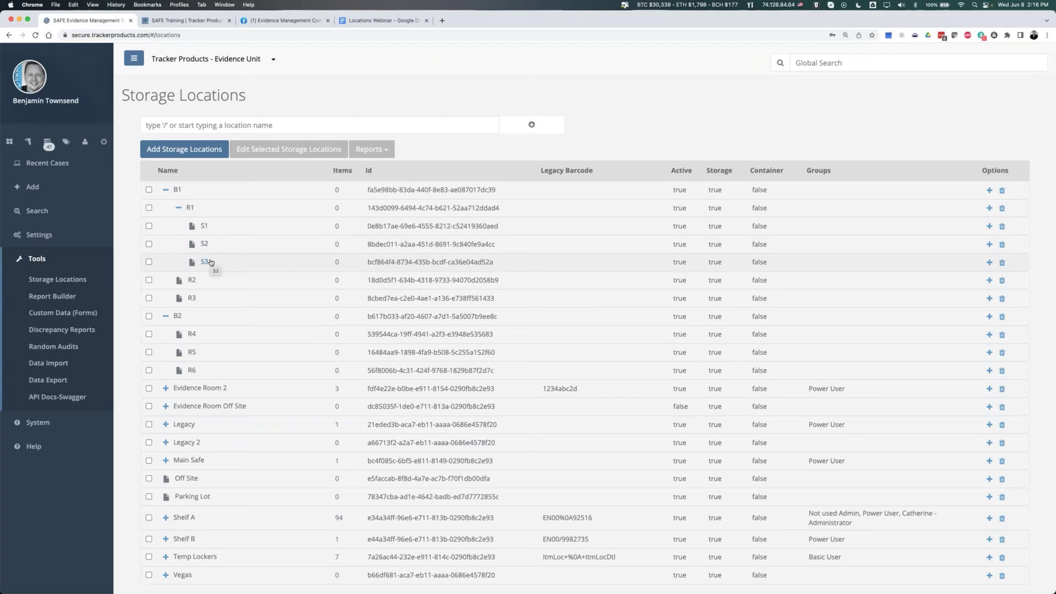
# - Add R1, R2 and R3 as child locations inside S1, correcting typos, and save
pyautogui.click(989, 227)
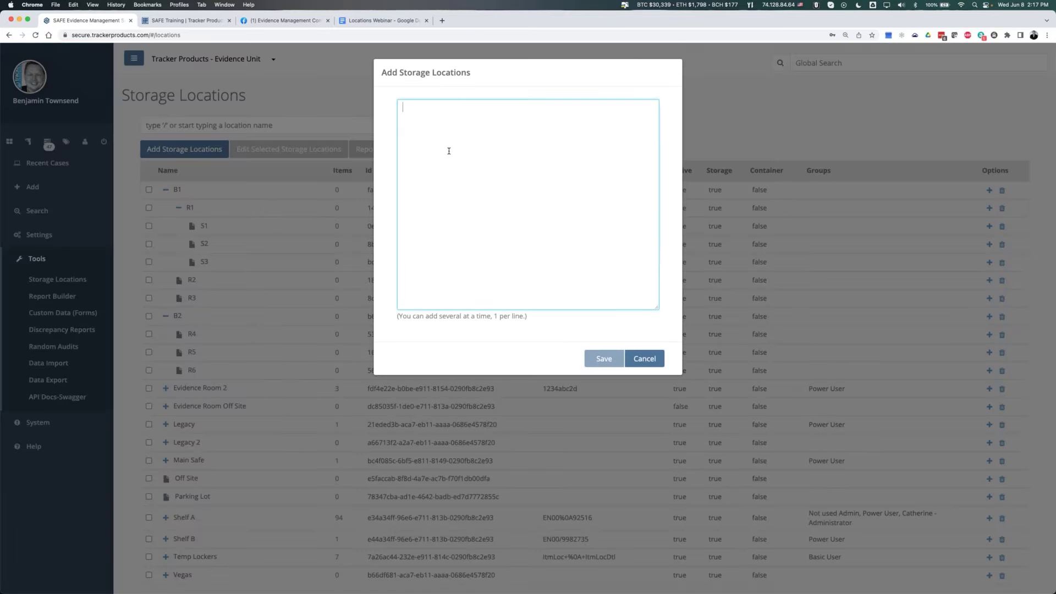
pyautogui.write('R1')
pyautogui.press('Return')
pyautogui.write('RW')
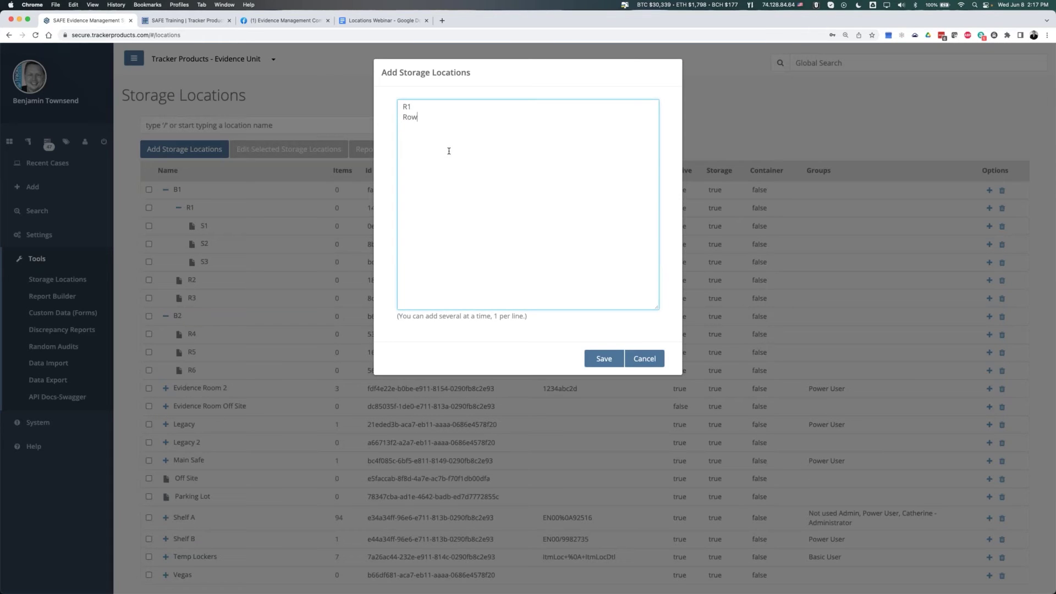
pyautogui.press('BackSpace')
pyautogui.write('2')
pyautogui.press('Return')
pyautogui.write('RE')
pyautogui.press('BackSpace')
pyautogui.write('3')
pyautogui.click(612, 365)
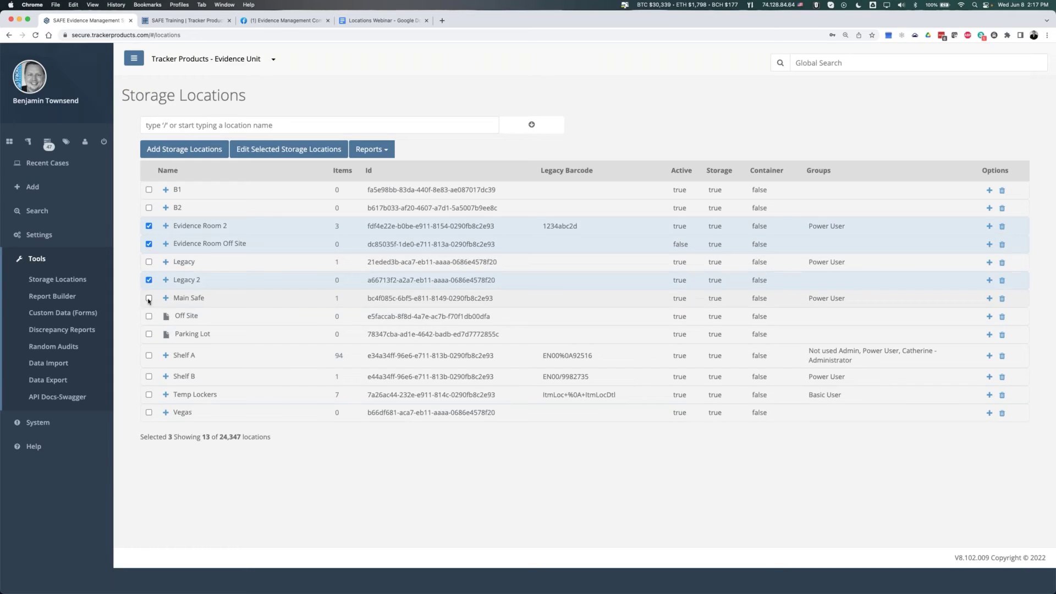
# - Add Main Safe, Shelf B, Temp Lockers and Vegas to the selected storage locations
pyautogui.click(149, 299)
pyautogui.click(149, 376)
pyautogui.click(148, 394)
pyautogui.click(148, 412)
# - Bulk-move the seven selected locations under Legacy, confirm, and expand Legacy to verify
pyautogui.click(289, 149)
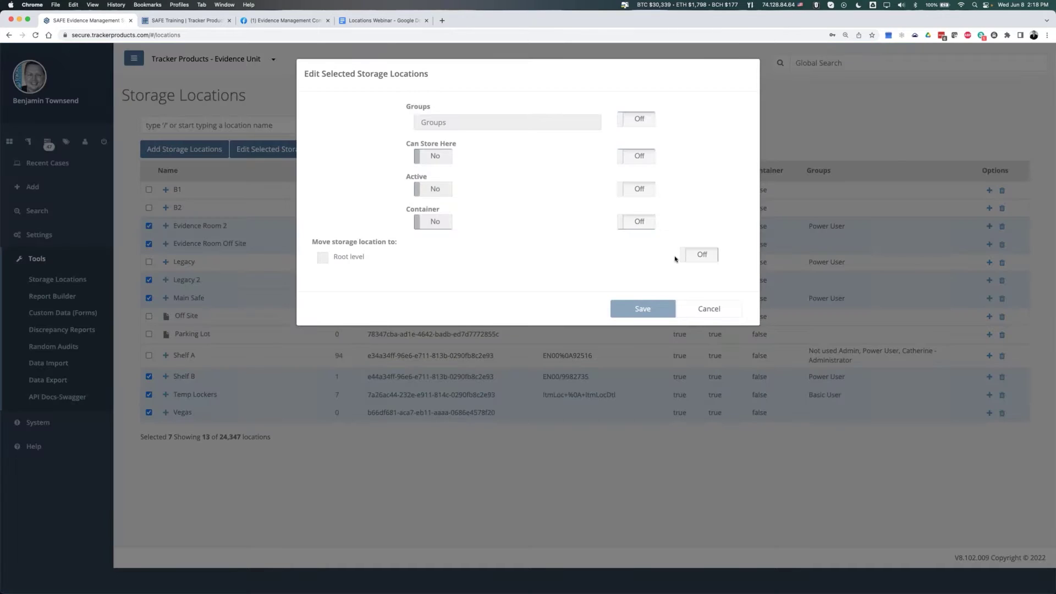
pyautogui.click(698, 255)
pyautogui.click(418, 257)
pyautogui.write('leg')
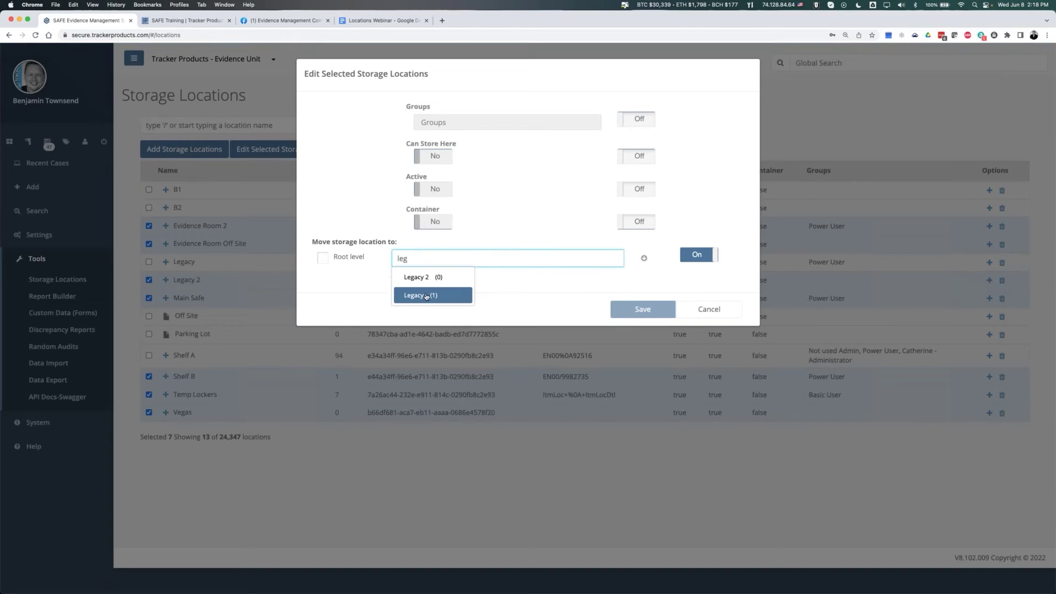
pyautogui.click(426, 295)
pyautogui.click(643, 310)
pyautogui.click(614, 131)
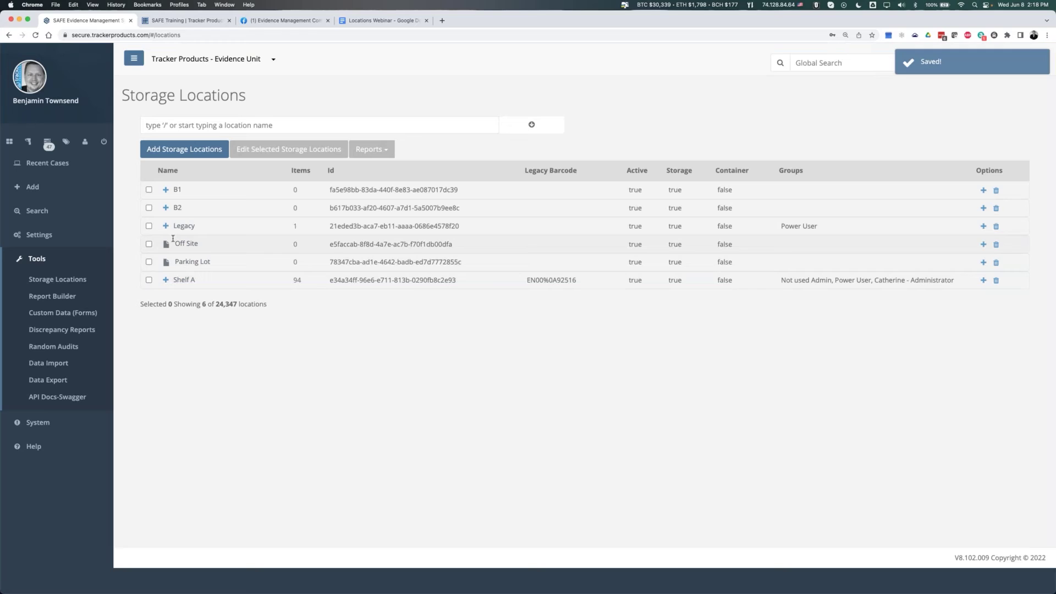
pyautogui.click(169, 226)
# - Collapse Legacy and create a top-level storage location named 'Old Locations'
pyautogui.click(166, 225)
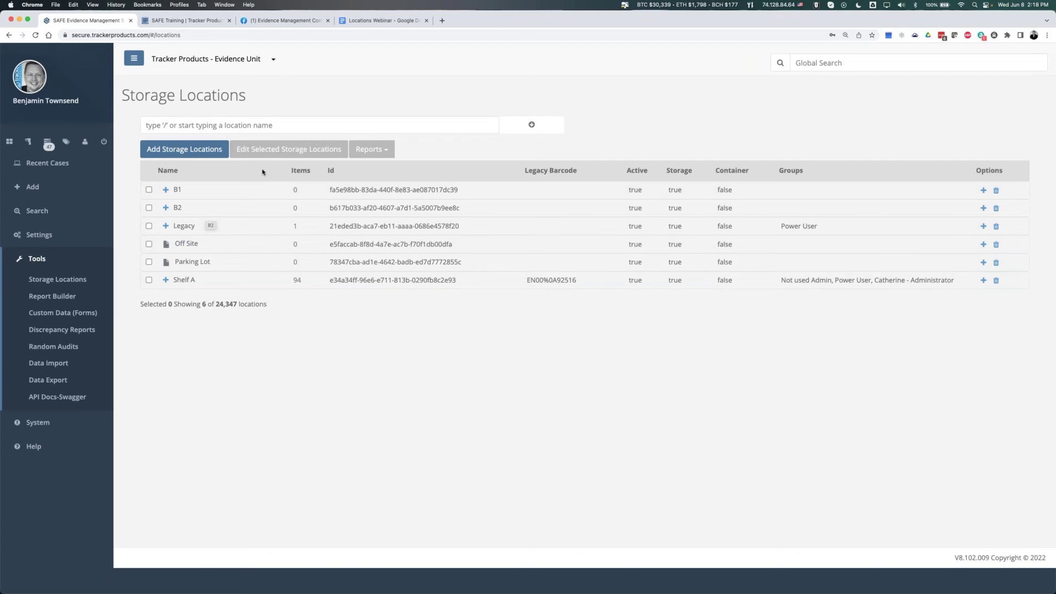
pyautogui.click(184, 153)
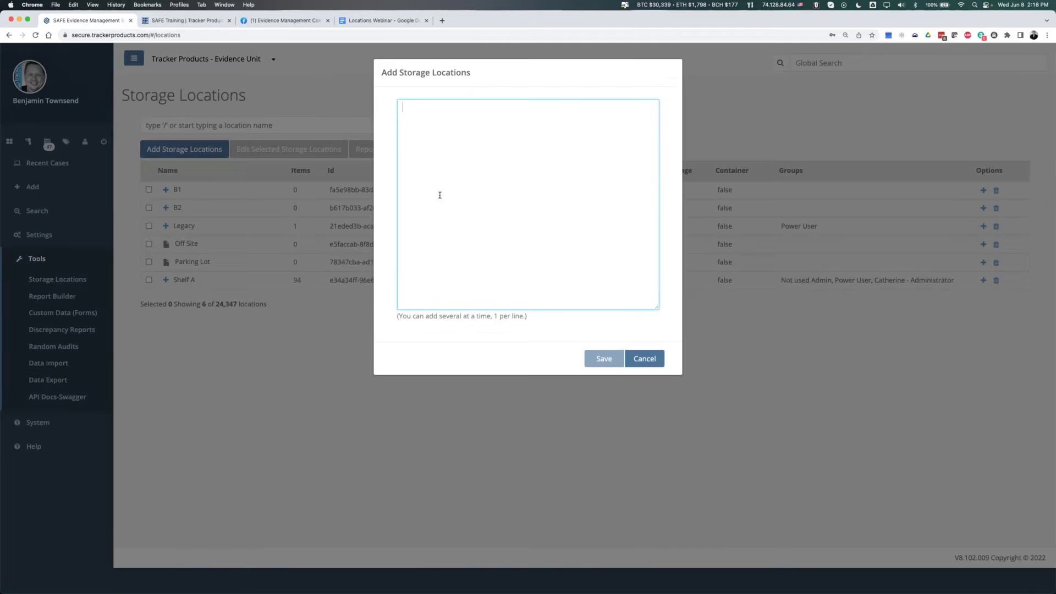
pyautogui.write('Old Locations')
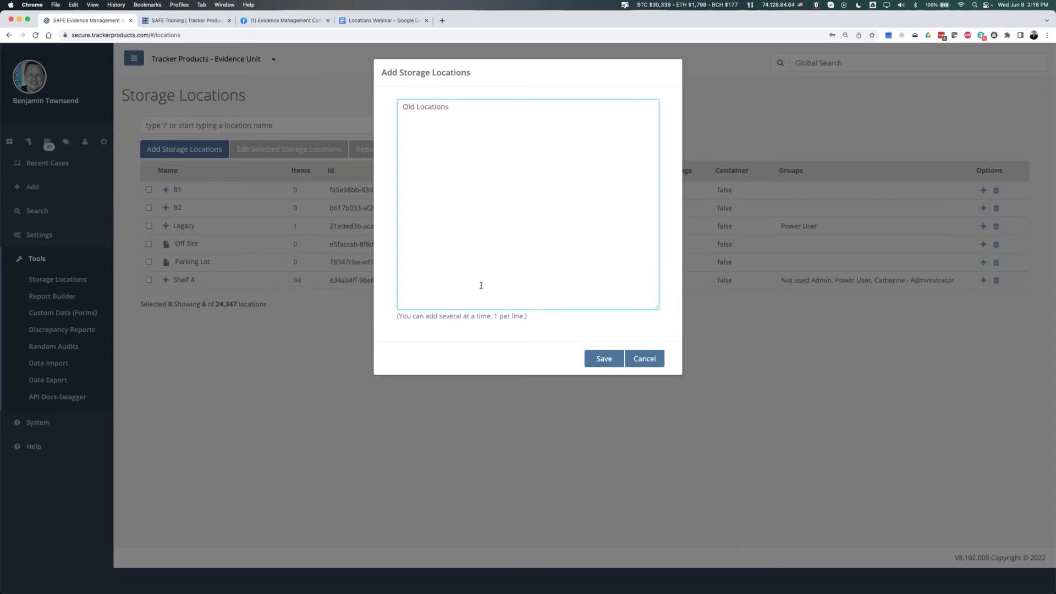
pyautogui.click(597, 361)
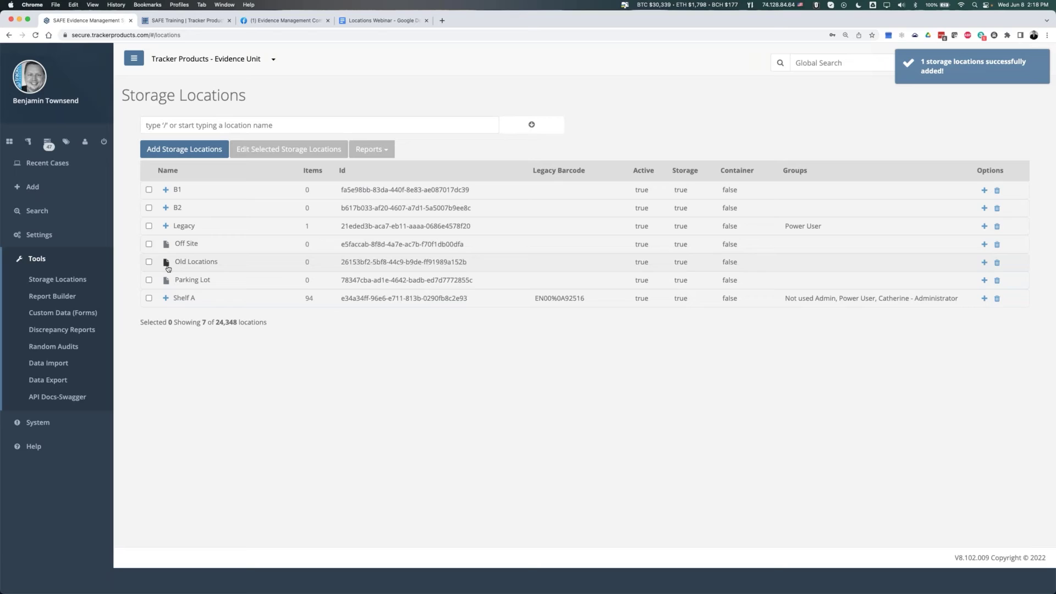
# - Select B1, B2 and Parking Lot and bulk-move them under Old Locations, confirming the move
pyautogui.click(148, 189)
pyautogui.click(148, 208)
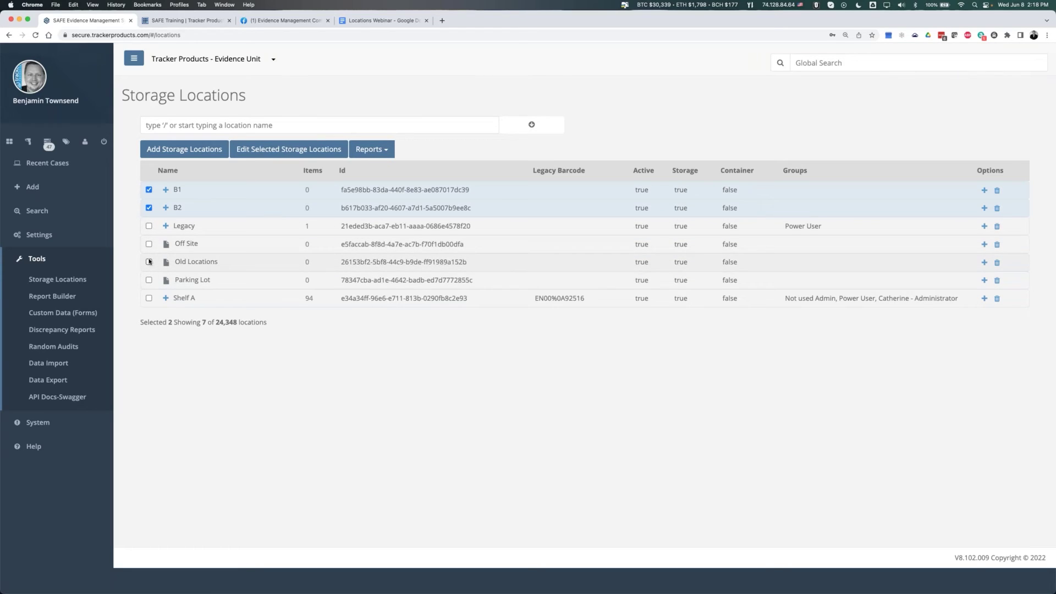
pyautogui.click(148, 280)
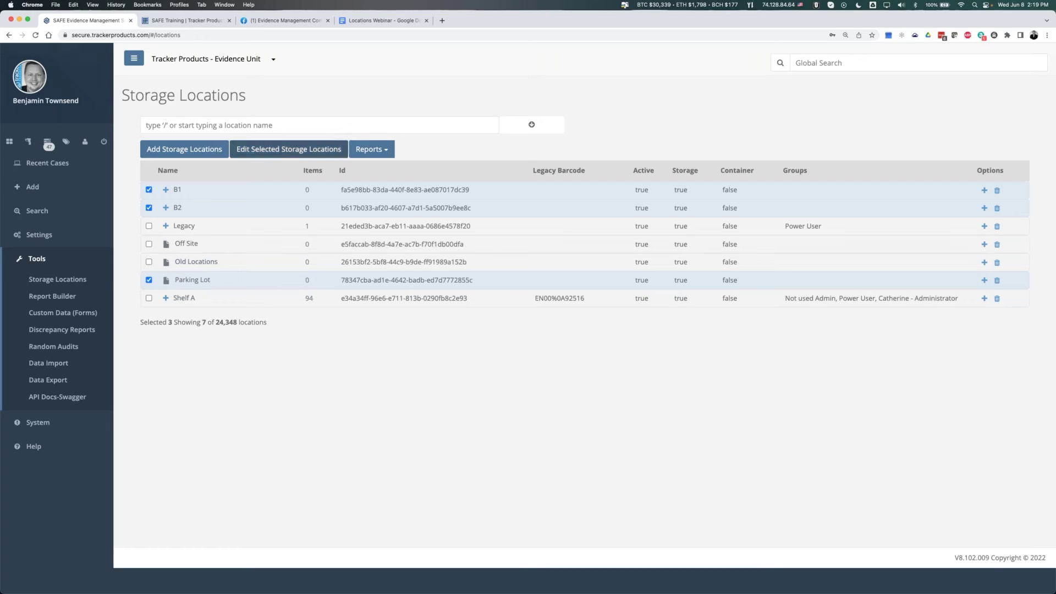
pyautogui.click(288, 149)
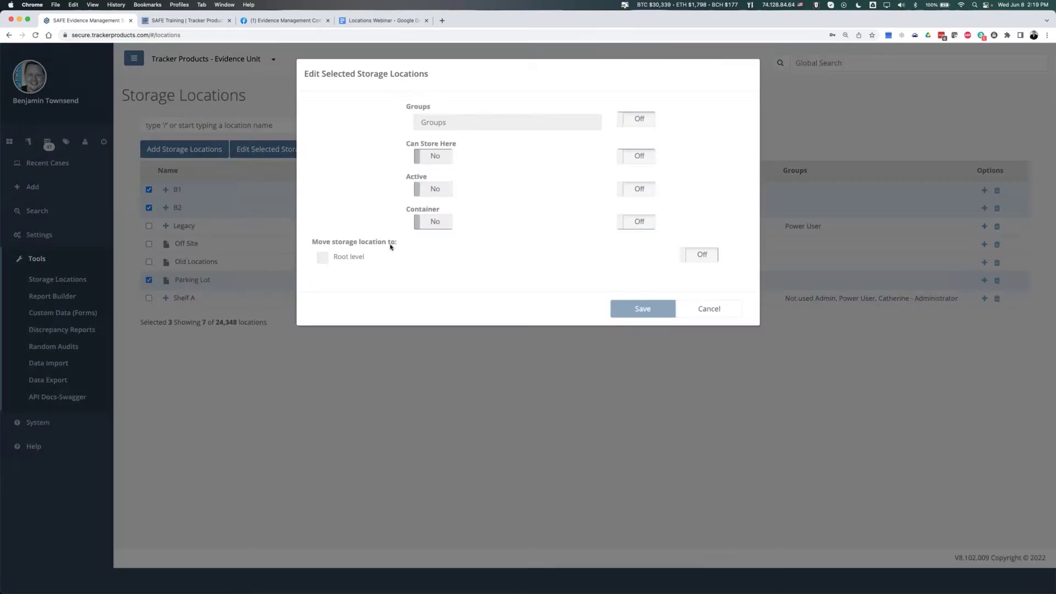
pyautogui.click(698, 254)
pyautogui.click(415, 256)
pyautogui.write('old')
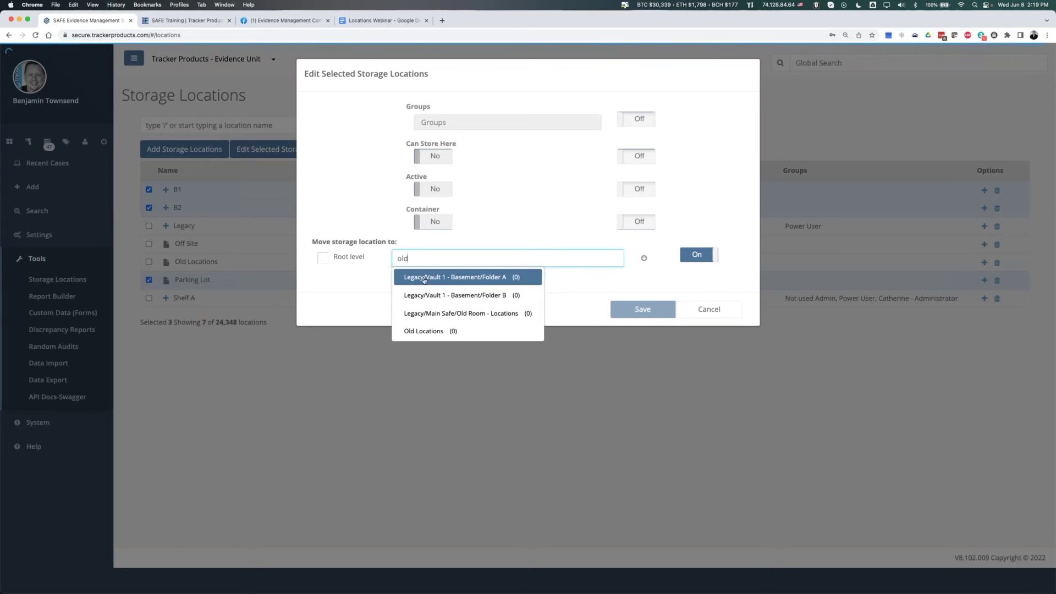
pyautogui.click(440, 331)
pyautogui.click(643, 310)
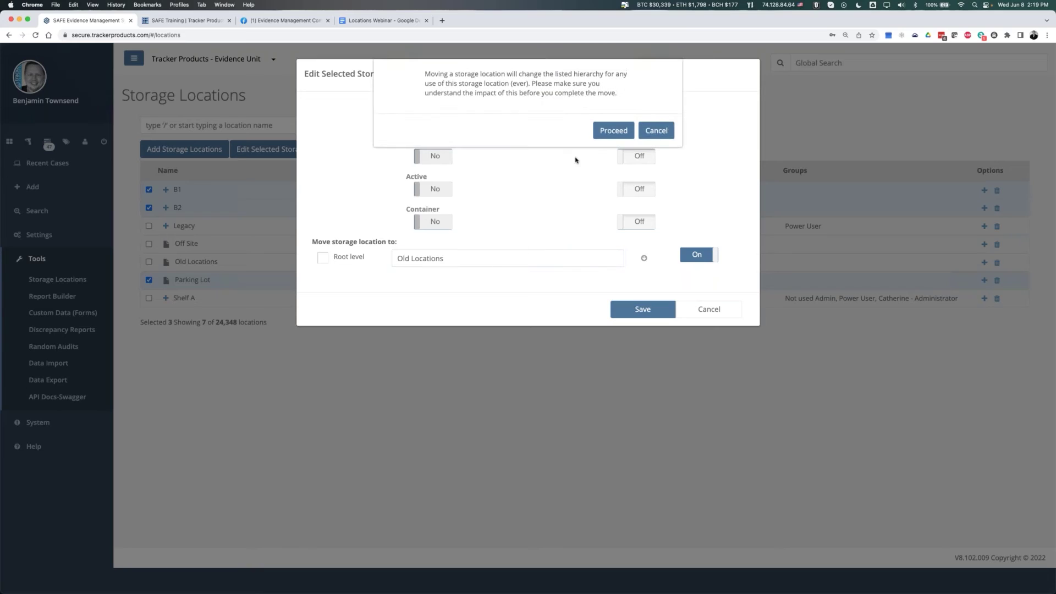
pyautogui.click(613, 132)
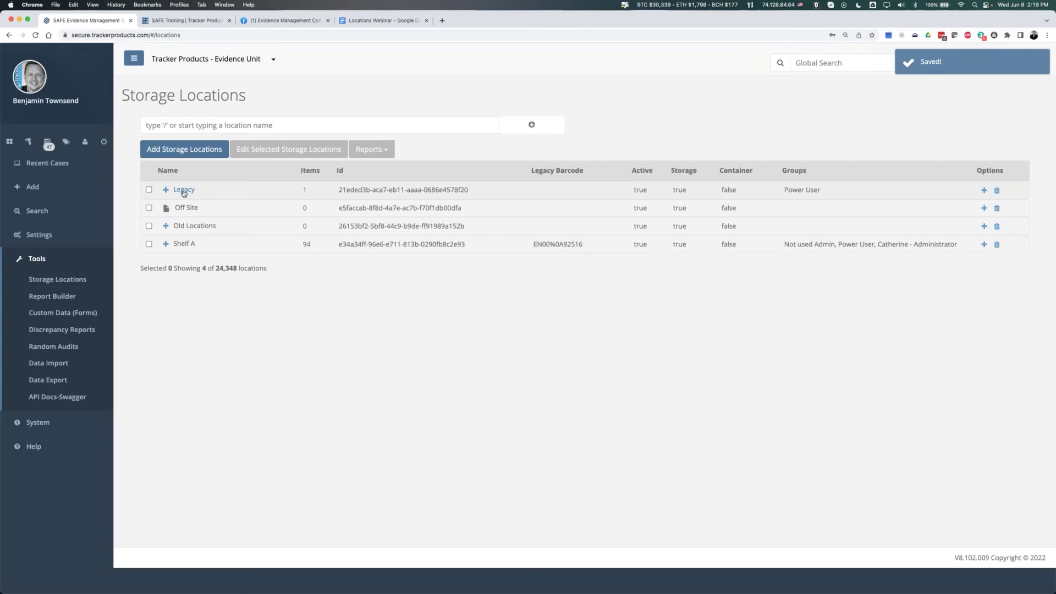
# - Move Off Site under Old Locations, confirm, and expand Old Locations to check it
pyautogui.click(149, 208)
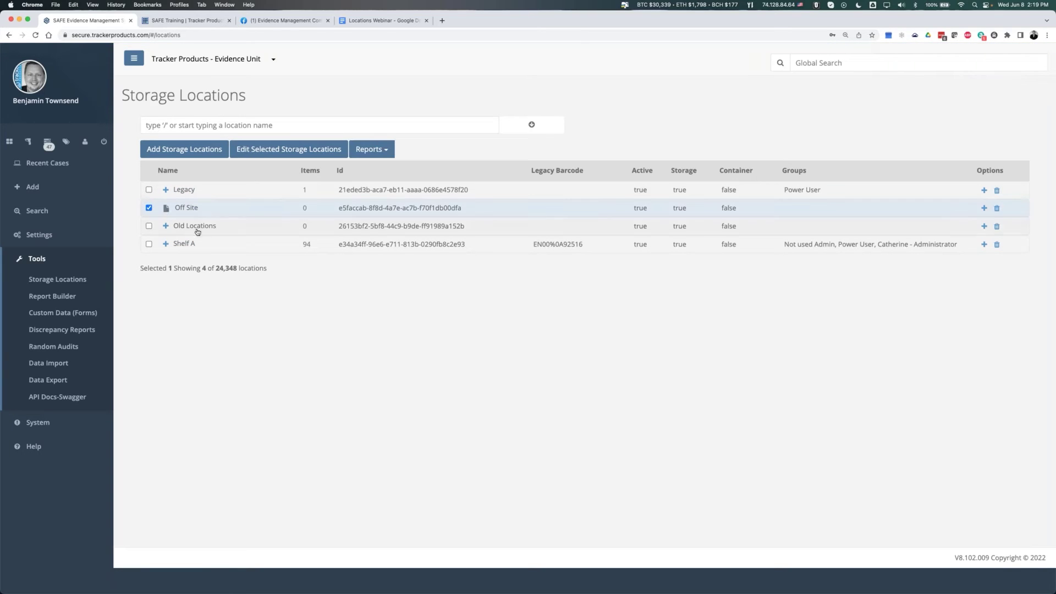
pyautogui.click(318, 147)
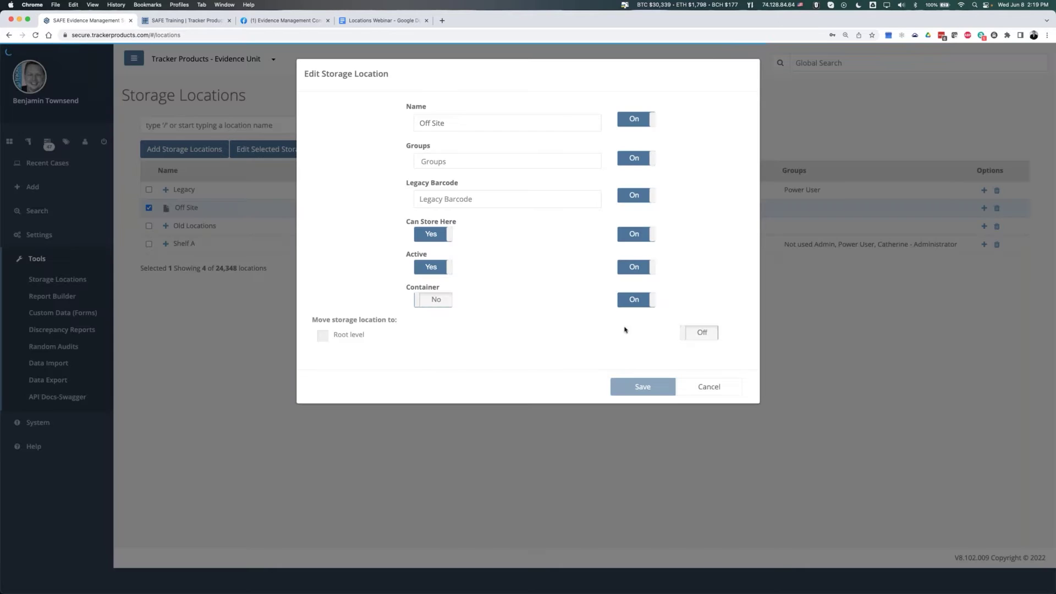
pyautogui.click(699, 333)
pyautogui.click(491, 337)
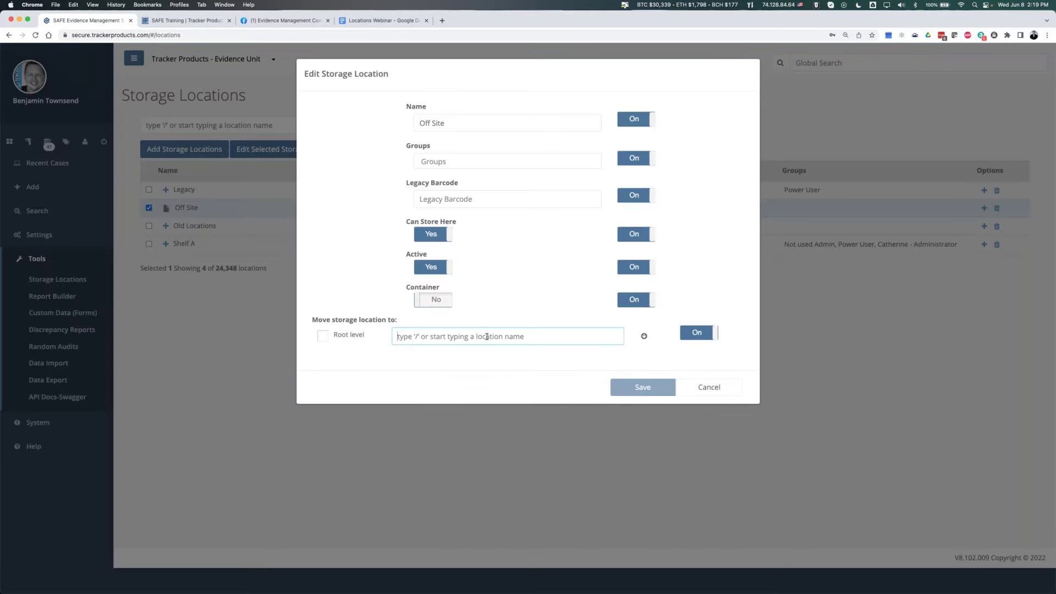
pyautogui.write('old')
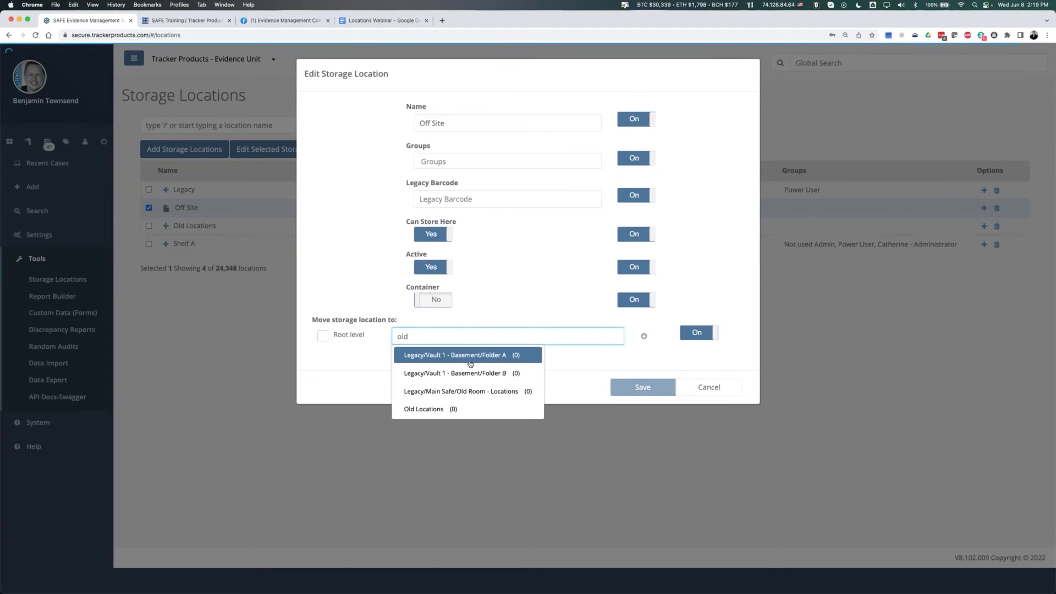
pyautogui.click(440, 410)
pyautogui.click(656, 389)
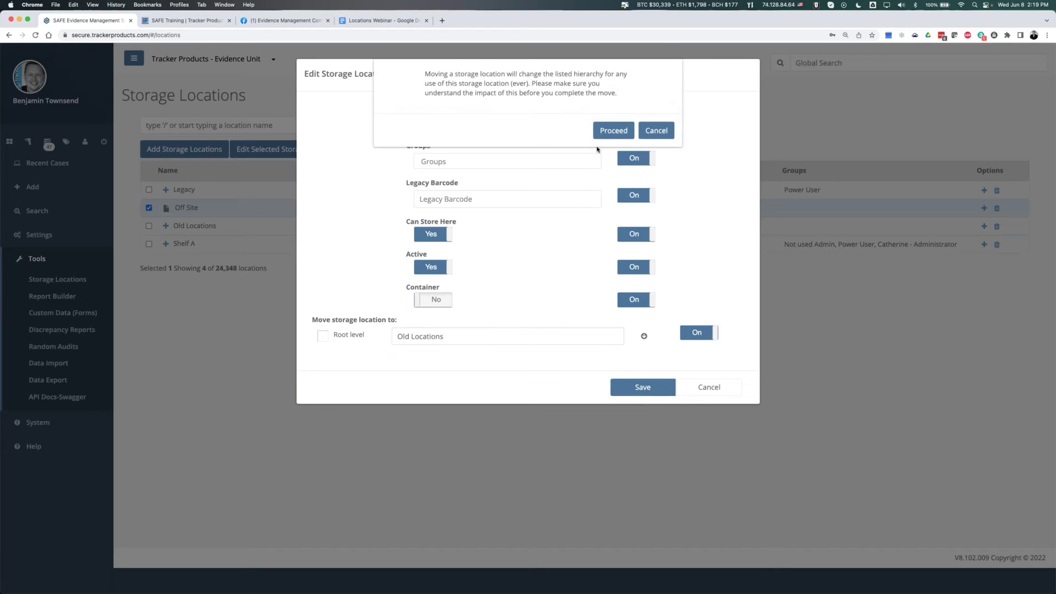
pyautogui.click(612, 129)
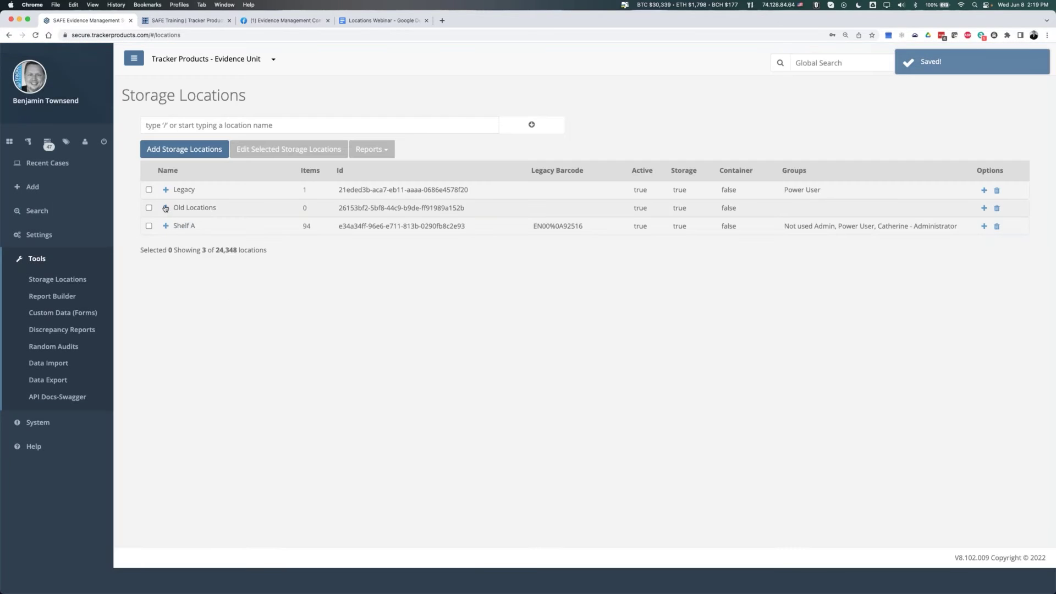
pyautogui.click(166, 208)
# - Collapse Old Locations, create top-level location 'New Locations', and view its details
pyautogui.click(179, 226)
pyautogui.click(167, 208)
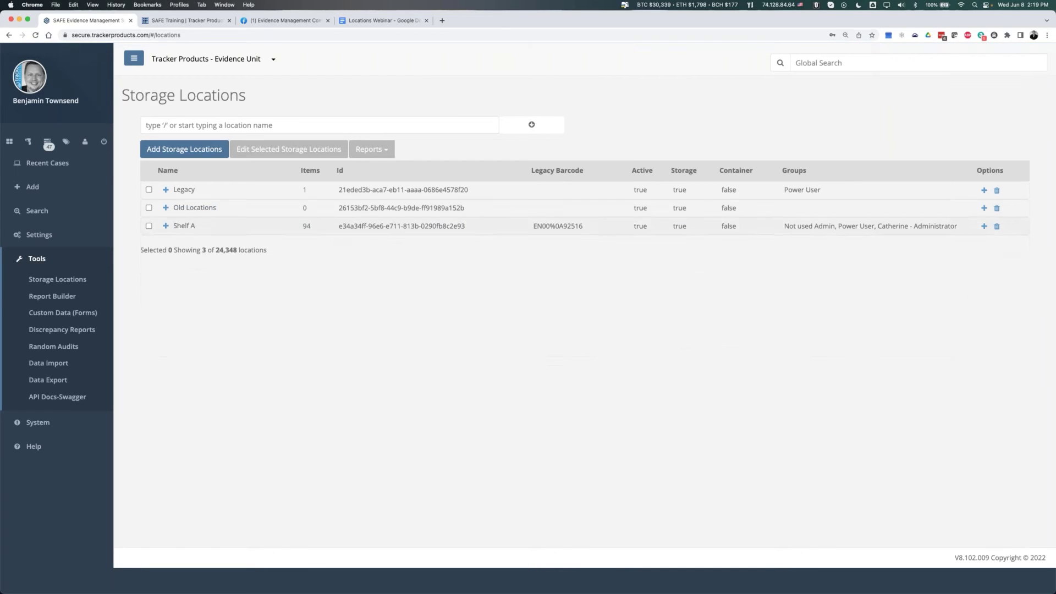
pyautogui.write('New Locations')
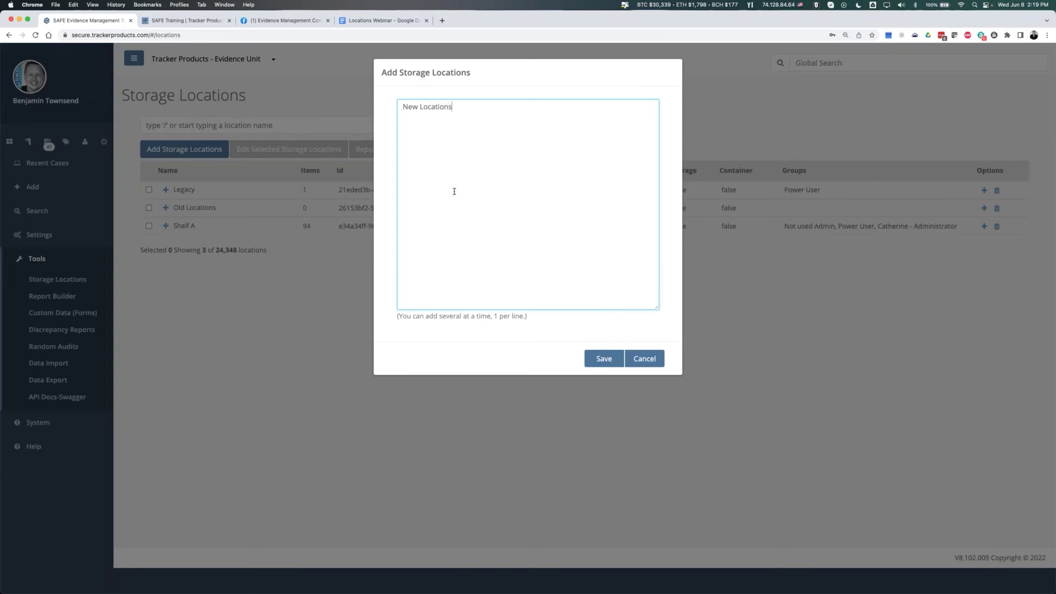
pyautogui.click(604, 367)
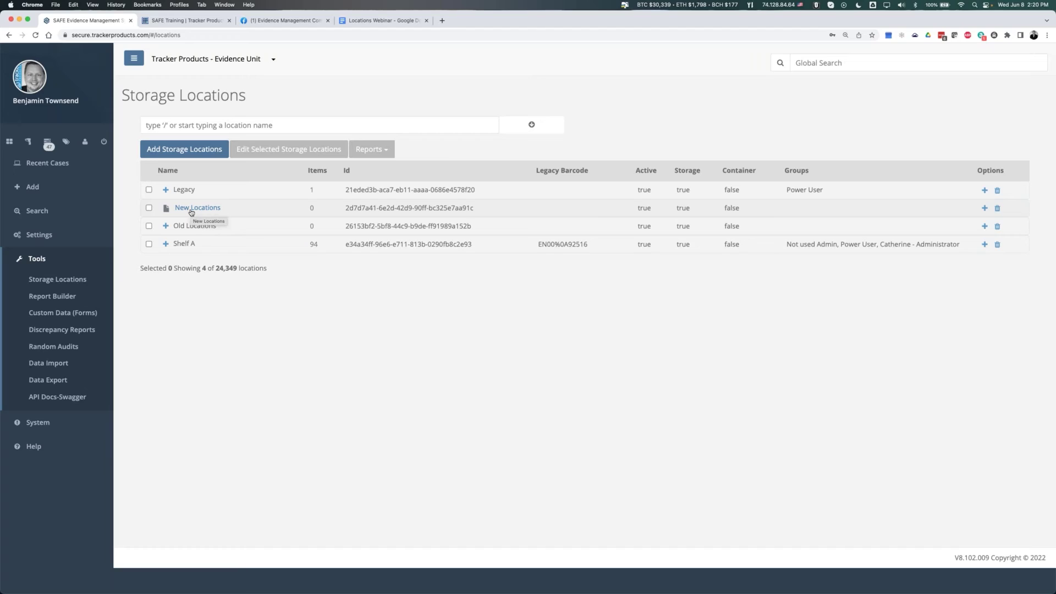
pyautogui.click(191, 209)
# - Expand Old Locations to show B1, B2, Off Site and Parking Lot with 0 items each
pyautogui.click(166, 226)
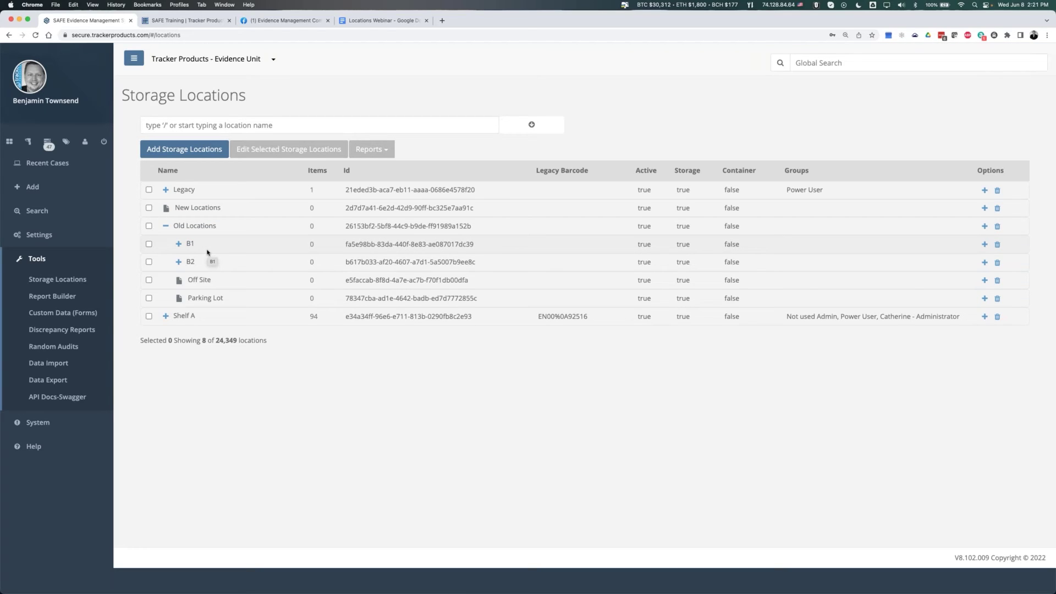
pyautogui.click(166, 225)
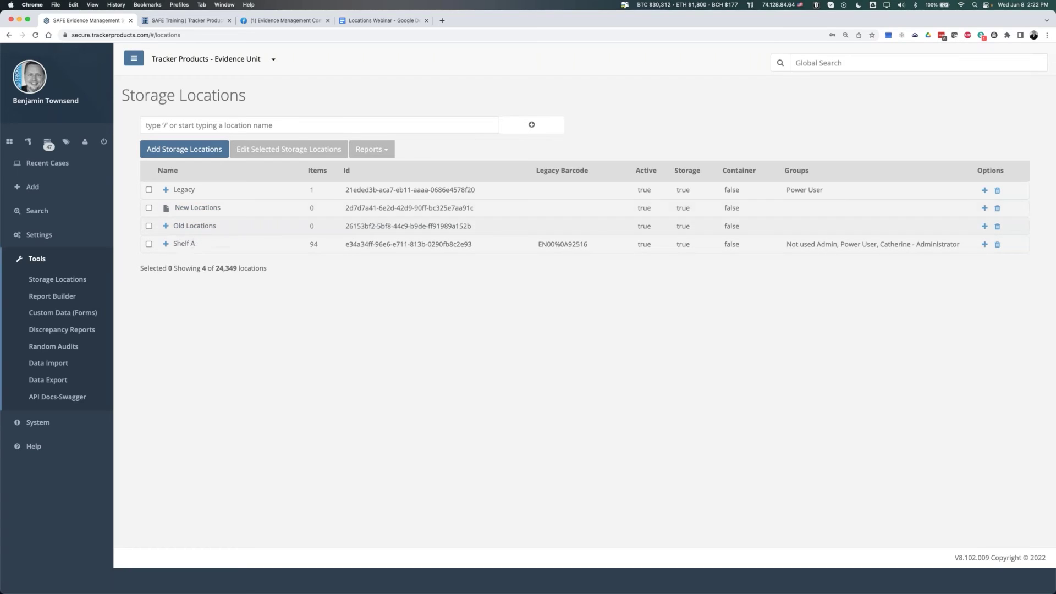
pyautogui.click(190, 210)
pyautogui.click(165, 226)
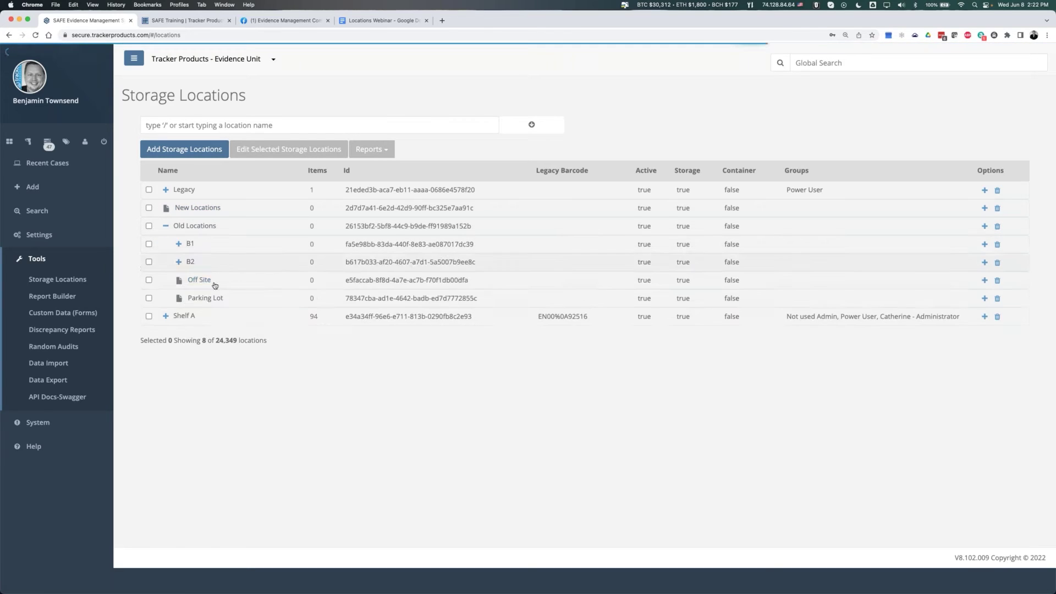
# - Select B1, B2, Off Site and Parking Lot and move them to Root level despite the hierarchy warning
pyautogui.click(149, 244)
pyautogui.click(150, 262)
pyautogui.click(149, 280)
pyautogui.click(149, 298)
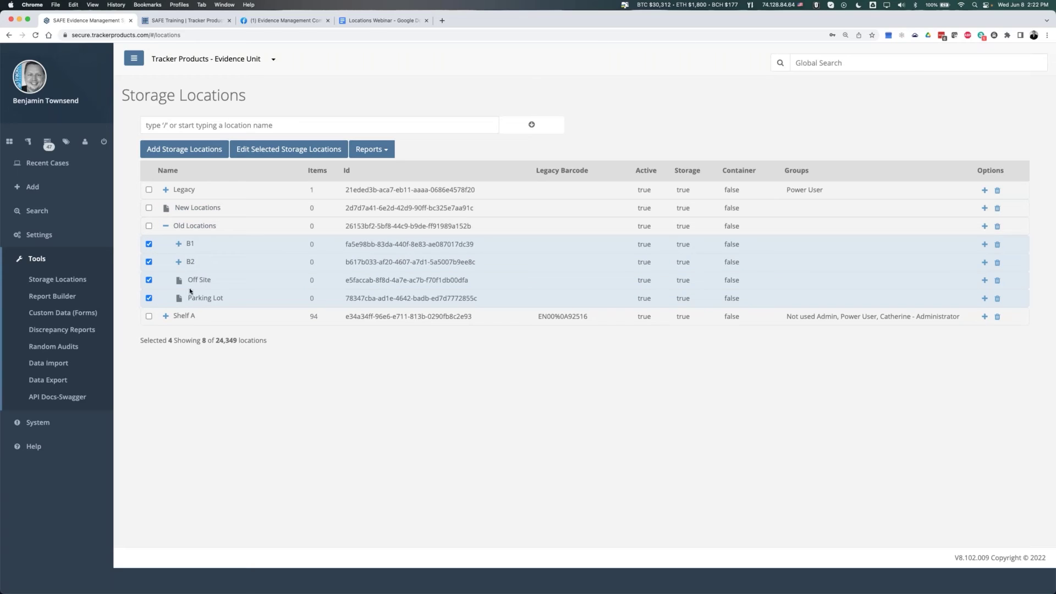
pyautogui.click(261, 152)
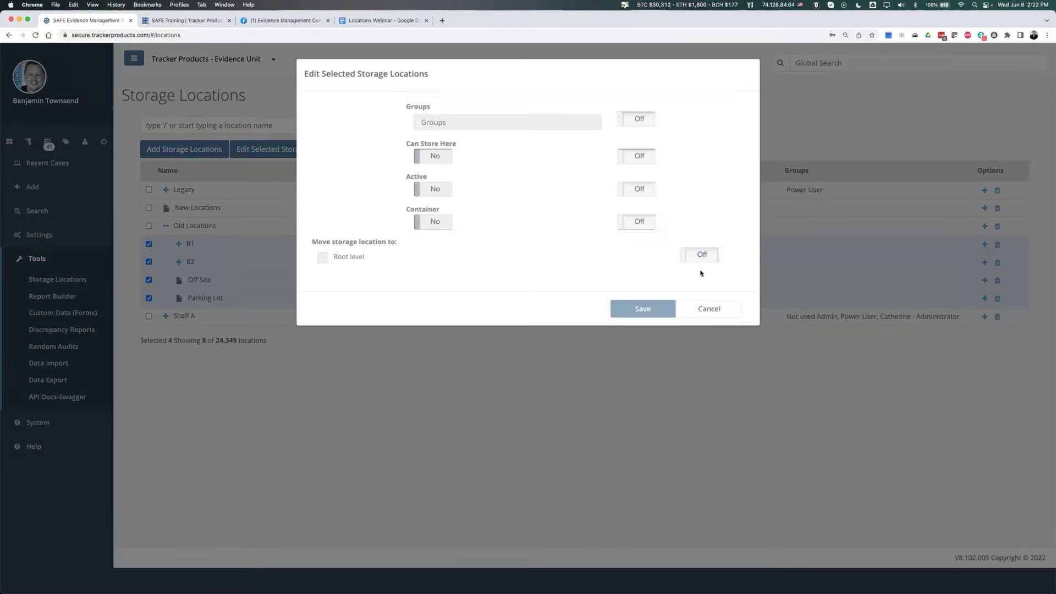
pyautogui.click(689, 264)
pyautogui.click(322, 258)
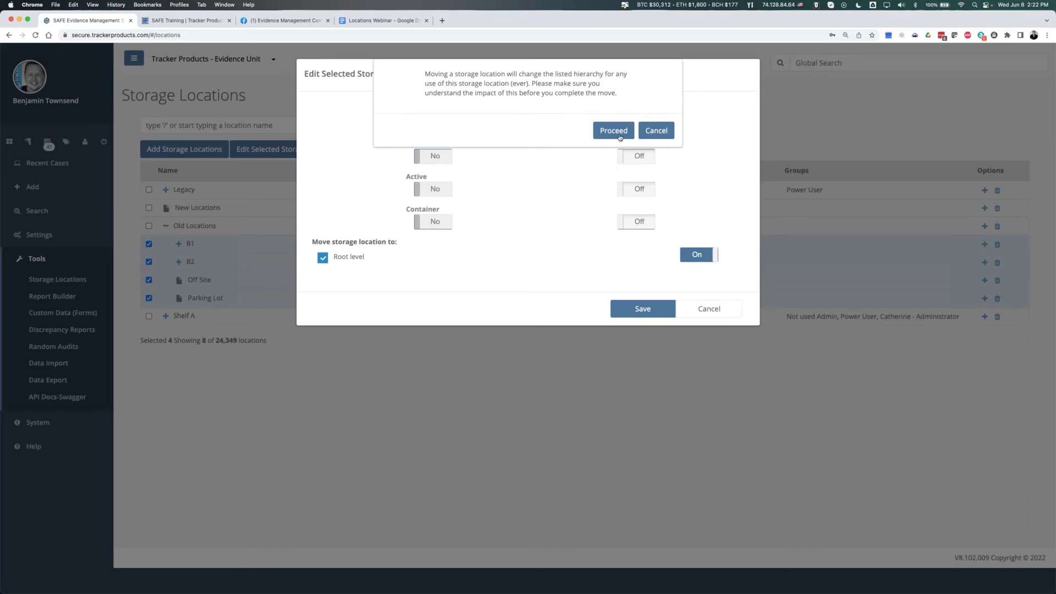
pyautogui.click(611, 126)
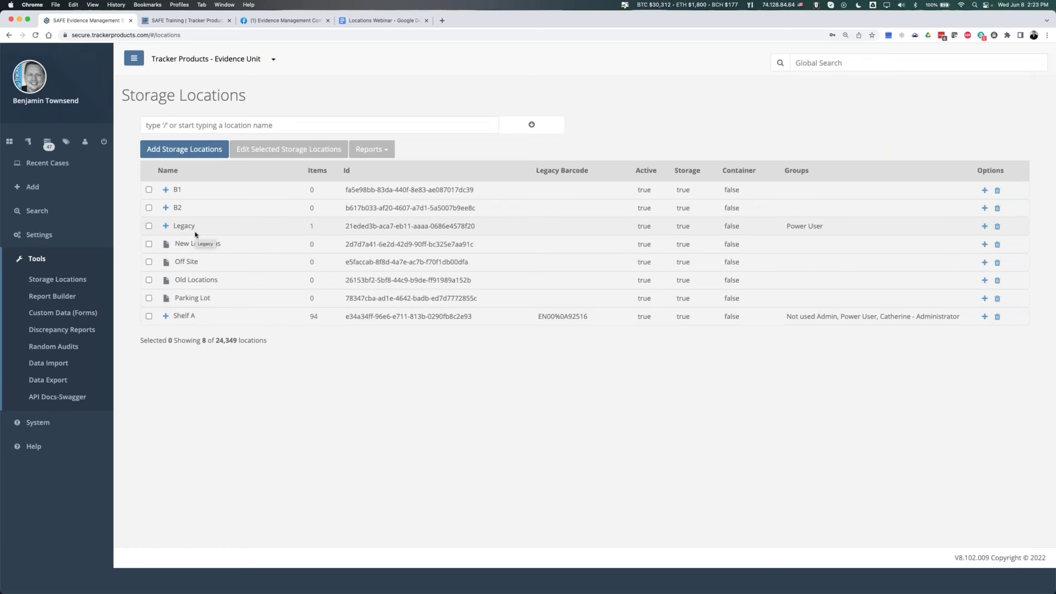
# - Save an edit of Legacy with Active and Can Store Here left out, then reload the page
pyautogui.click(149, 225)
pyautogui.click(265, 150)
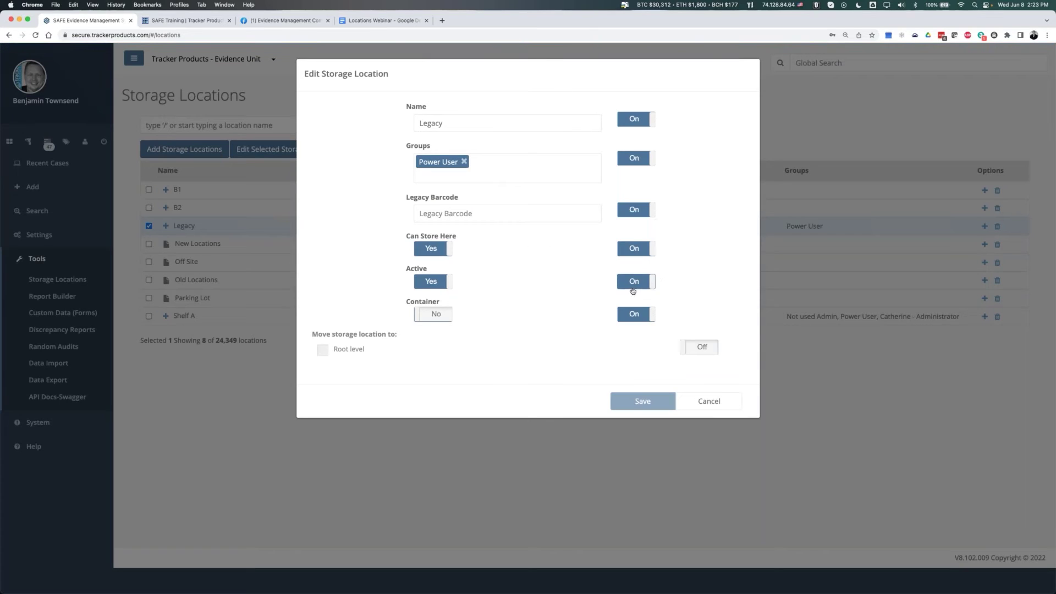
pyautogui.click(632, 282)
pyautogui.click(633, 250)
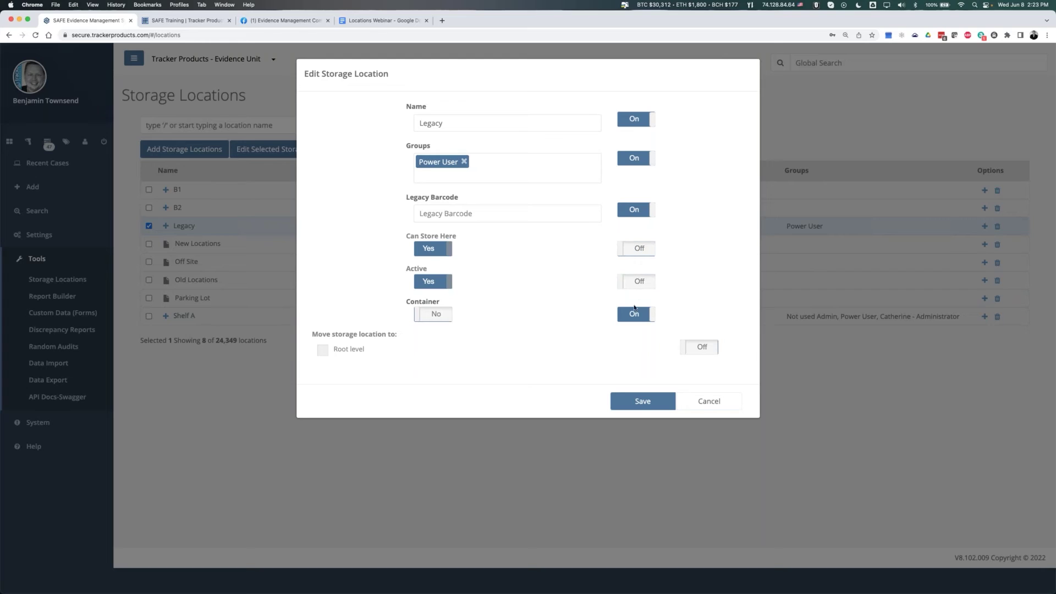
pyautogui.click(640, 398)
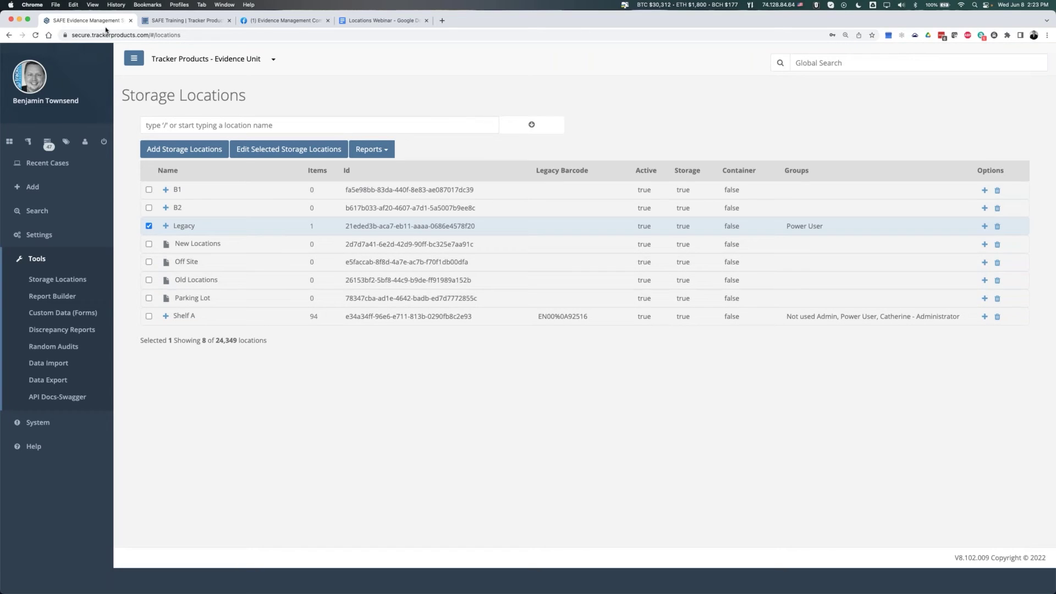
pyautogui.click(35, 35)
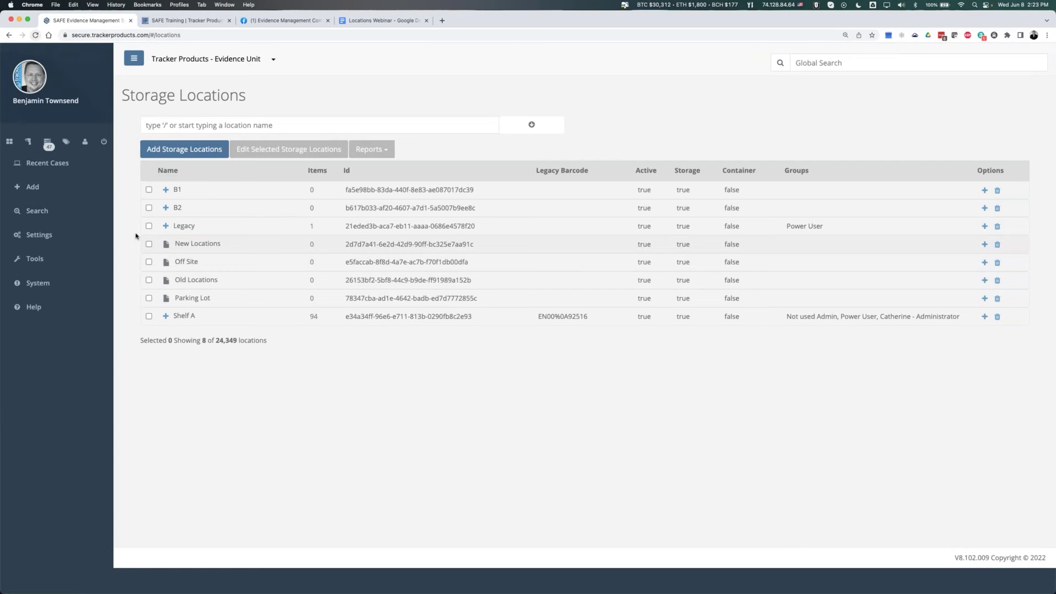
# - Set Legacy's Active and Can Store Here to No and check both now read false
pyautogui.click(148, 227)
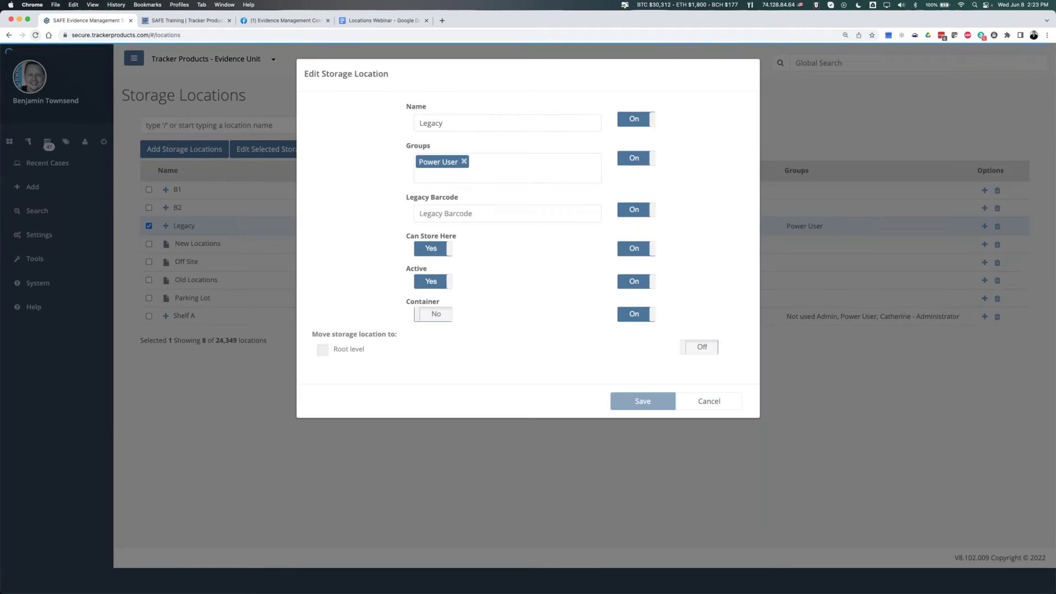
pyautogui.click(433, 281)
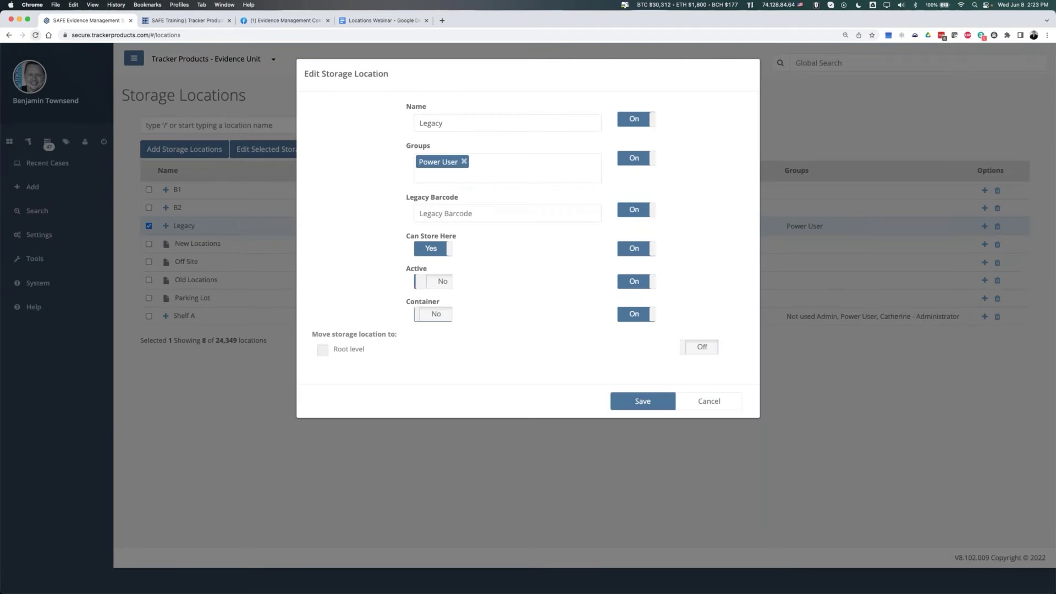
pyautogui.click(432, 249)
pyautogui.click(633, 402)
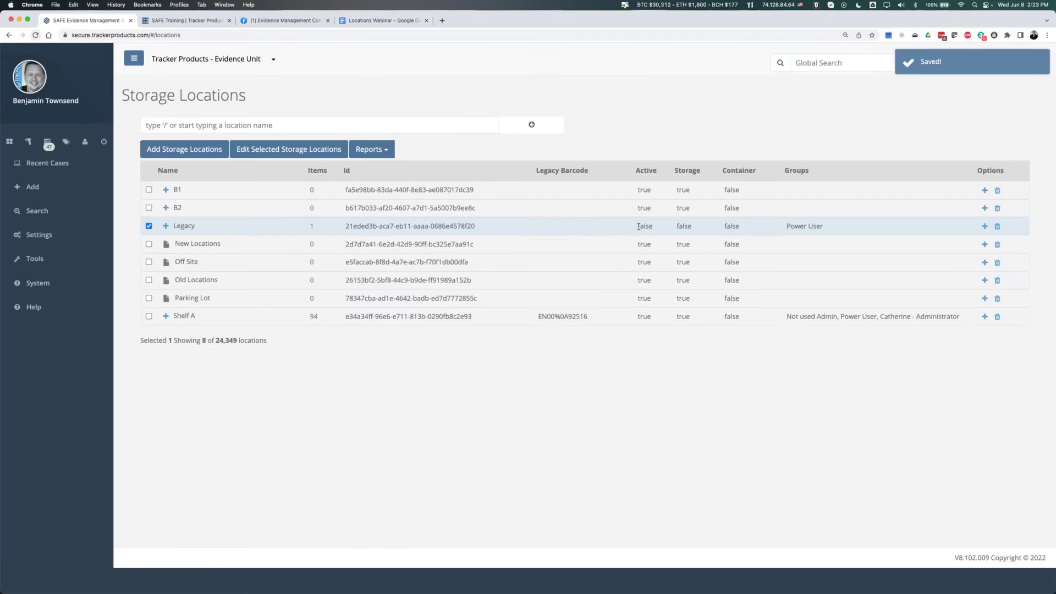
pyautogui.moveTo(637, 226); pyautogui.dragTo(697, 227)
pyautogui.doubleClick(639, 226)
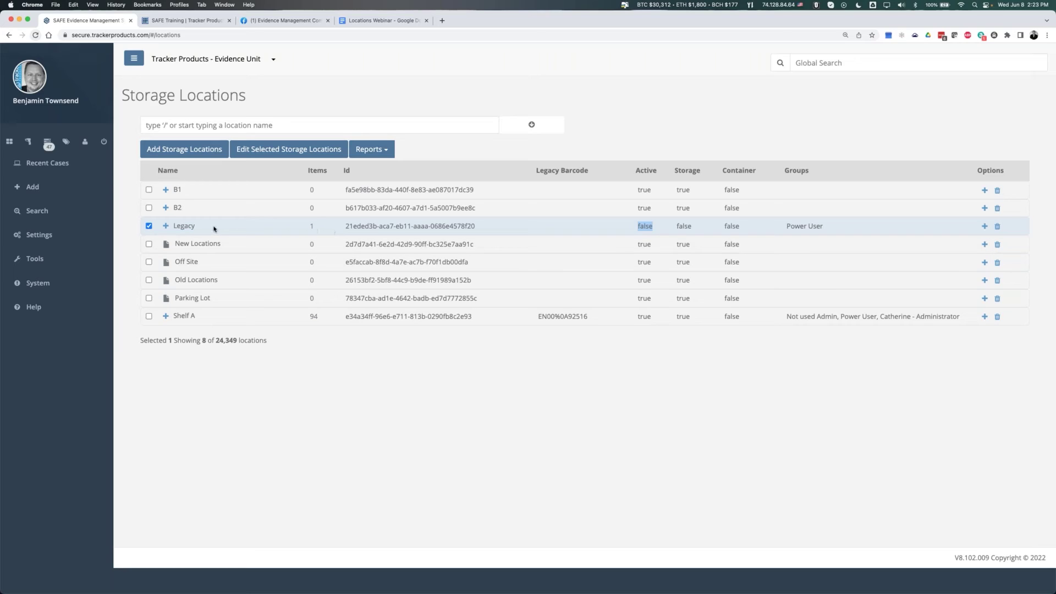
# - Set Legacy's Active and Can Store Here back to Yes, then go to Search > Items
pyautogui.click(166, 227)
pyautogui.scroll(-2, 328, 273)
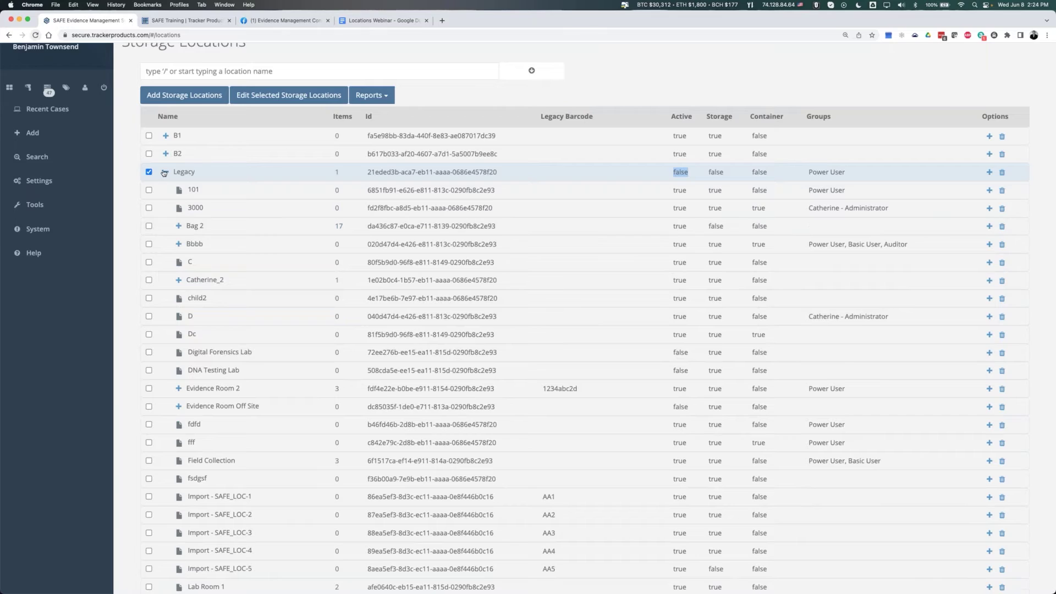
pyautogui.click(166, 172)
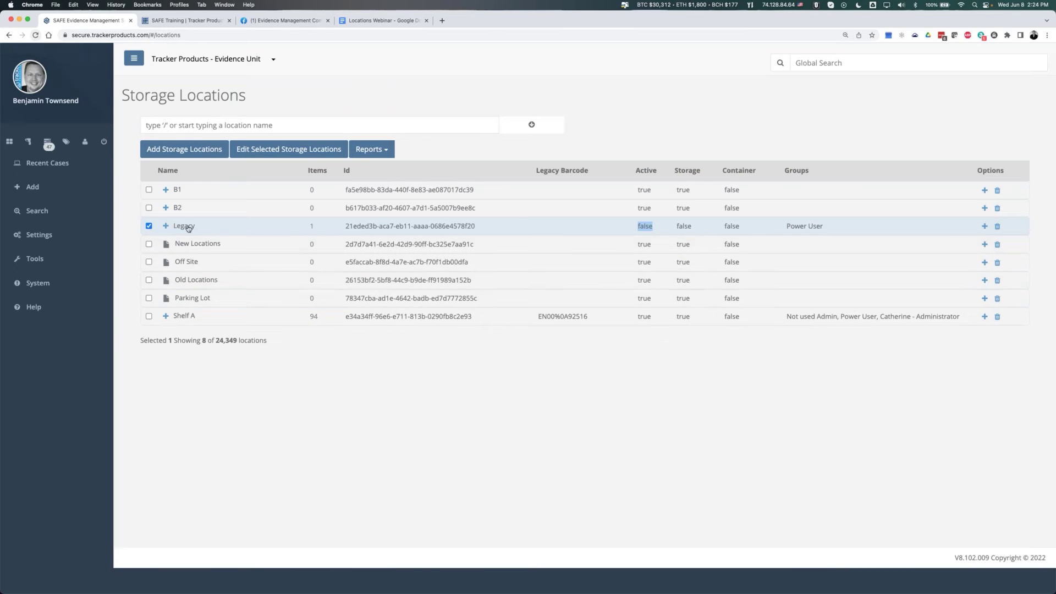
pyautogui.click(254, 151)
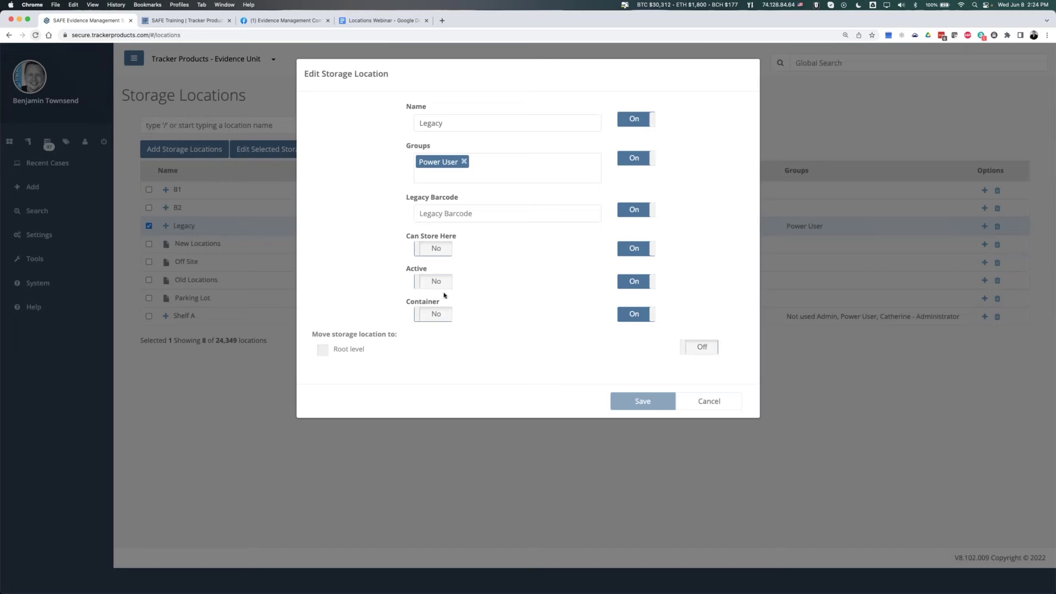
pyautogui.click(435, 281)
pyautogui.click(435, 248)
pyautogui.click(640, 406)
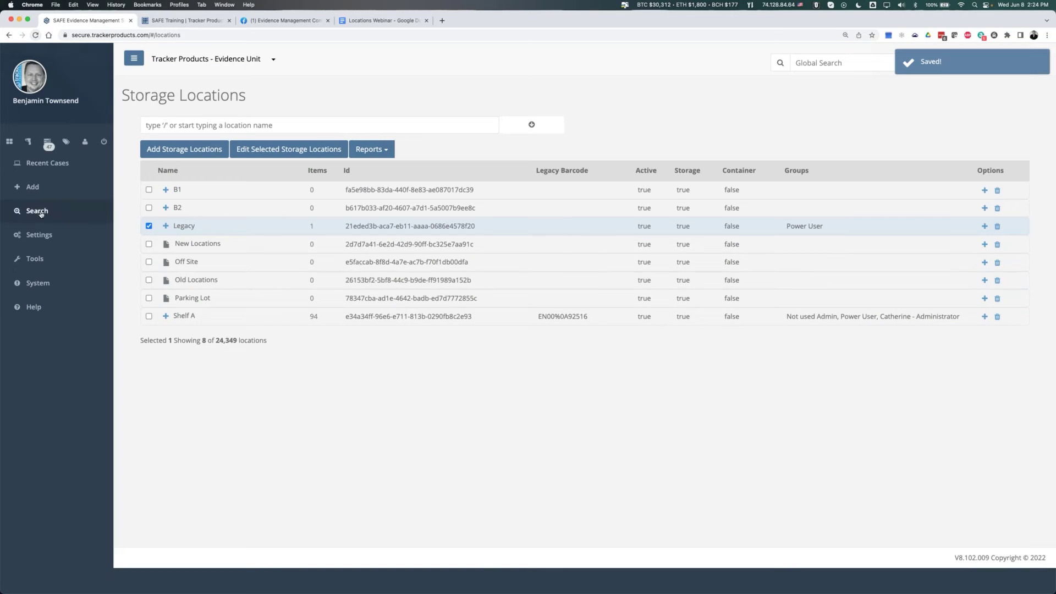
pyautogui.click(41, 214)
pyautogui.click(35, 248)
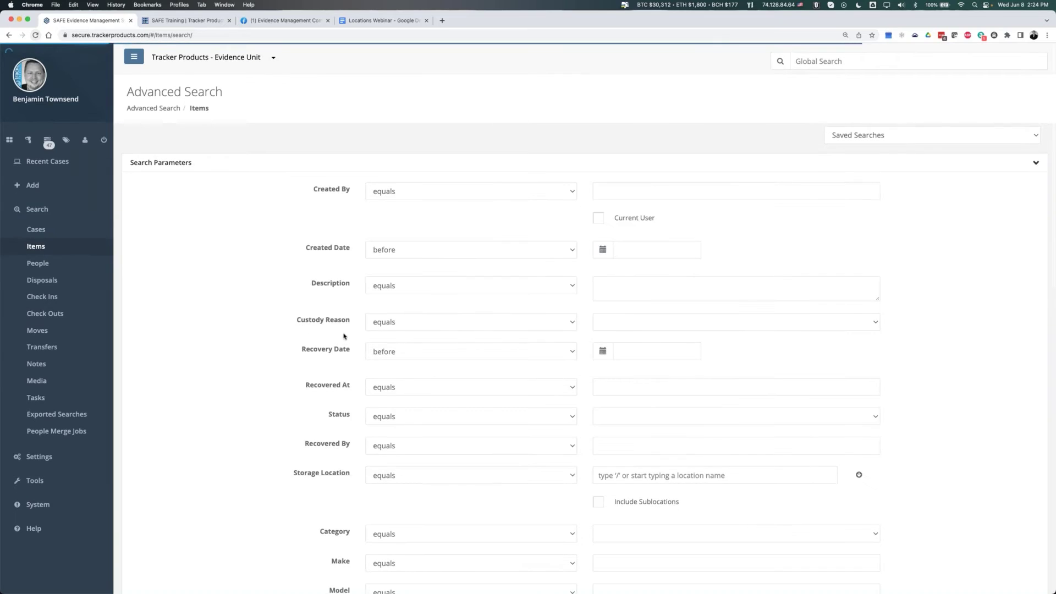
# - Search items with Storage Location 'Legacy' including sublocations, yielding 0 results
pyautogui.scroll(-2, 344, 337)
pyautogui.click(503, 431)
pyautogui.click(655, 430)
pyautogui.click(650, 429)
pyautogui.write('lega')
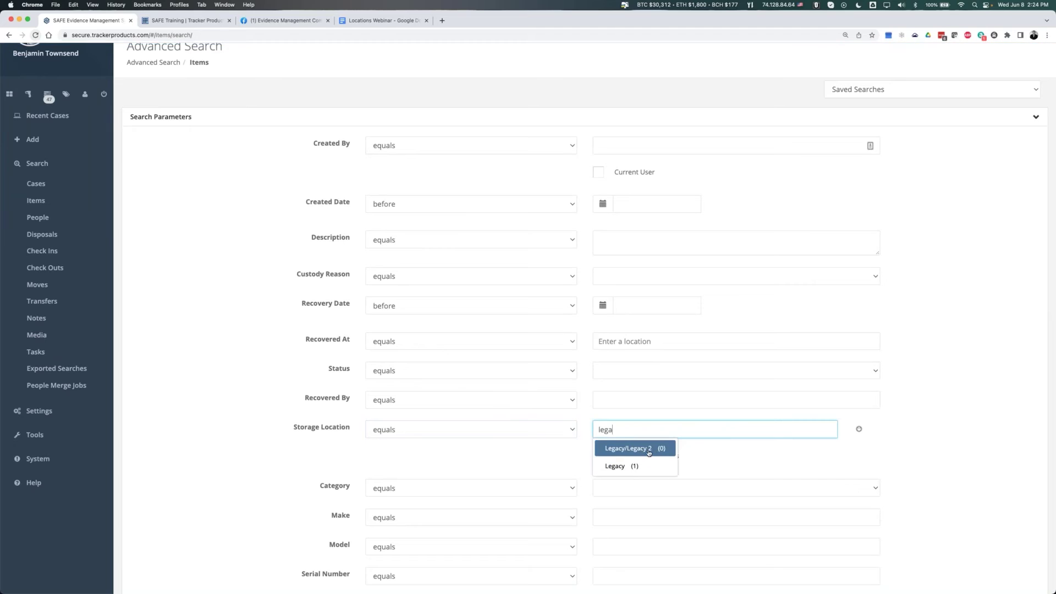
pyautogui.click(635, 466)
pyautogui.click(601, 458)
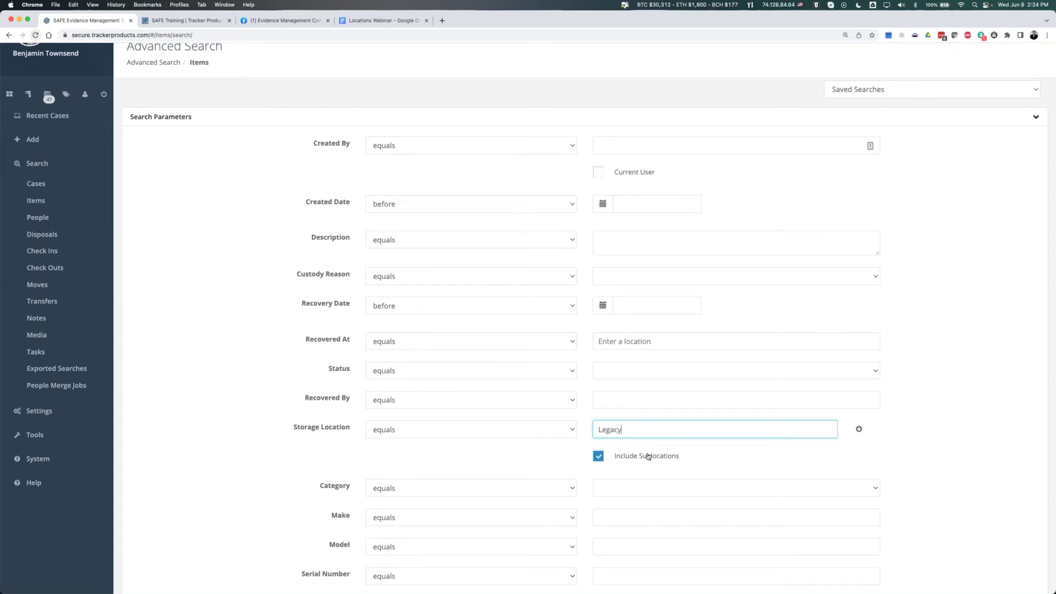
pyautogui.scroll(-5, 648, 457)
pyautogui.scroll(-8, 501, 522)
pyautogui.press('Return')
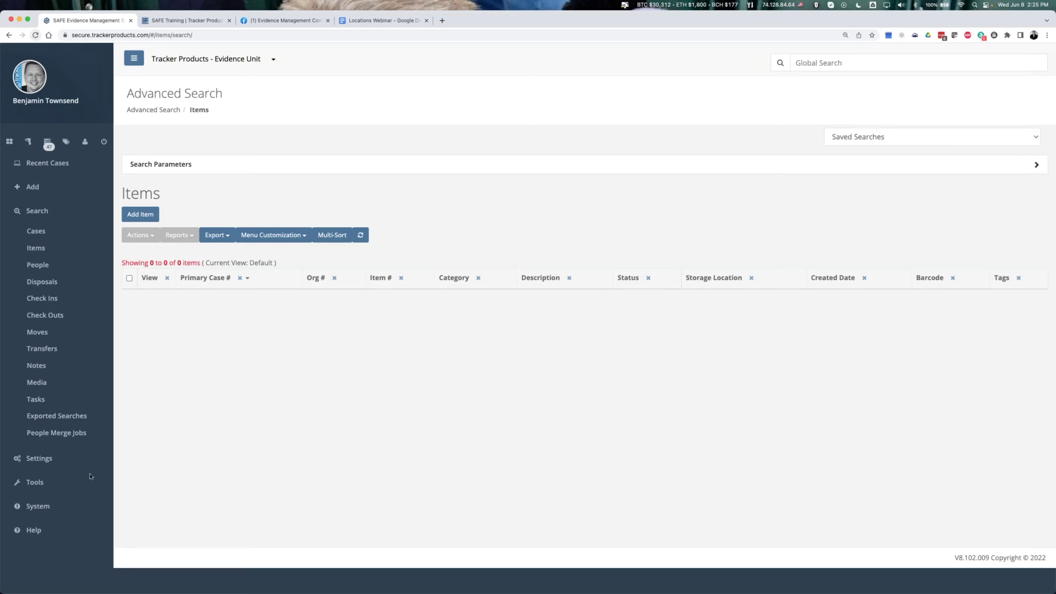
# - Return to the Storage Locations list via Settings and Tools in the sidebar
pyautogui.click(44, 458)
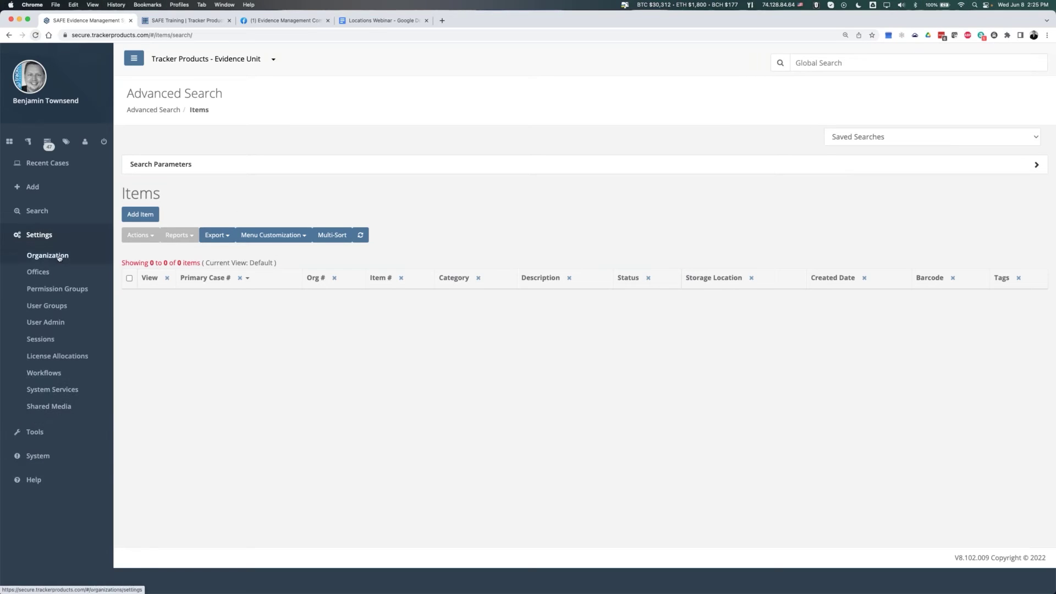
pyautogui.click(35, 432)
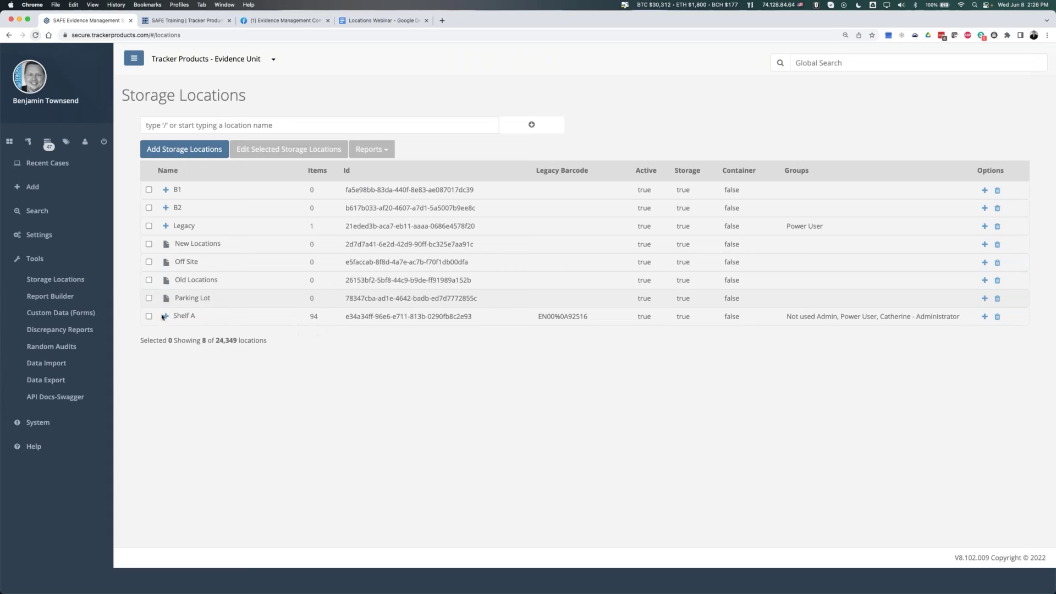
# - Edit the Parking Lot location, replace its name with 'Drug Room', and save
pyautogui.click(149, 298)
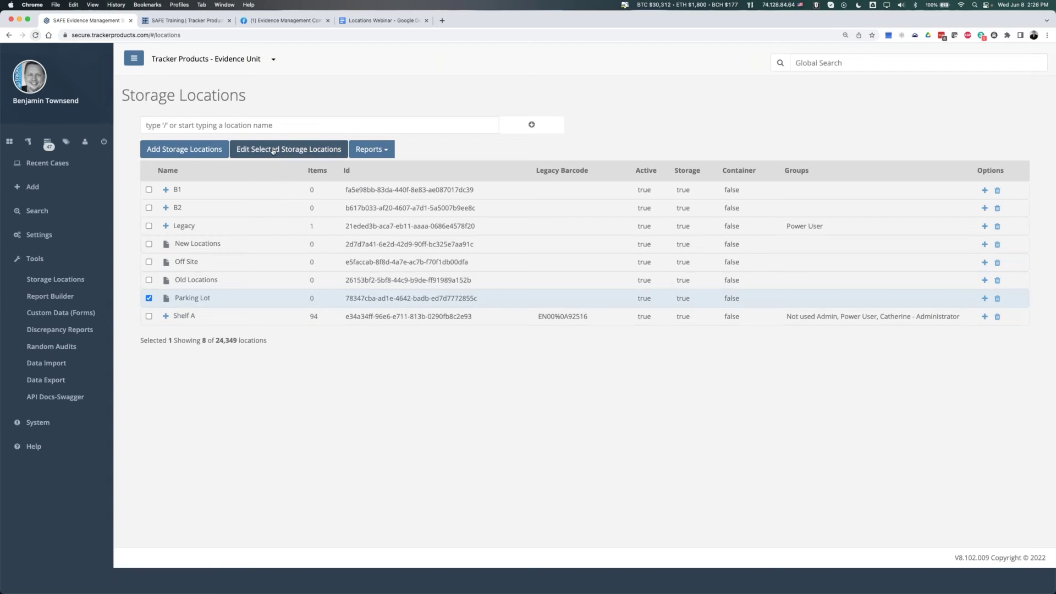
pyautogui.click(184, 301)
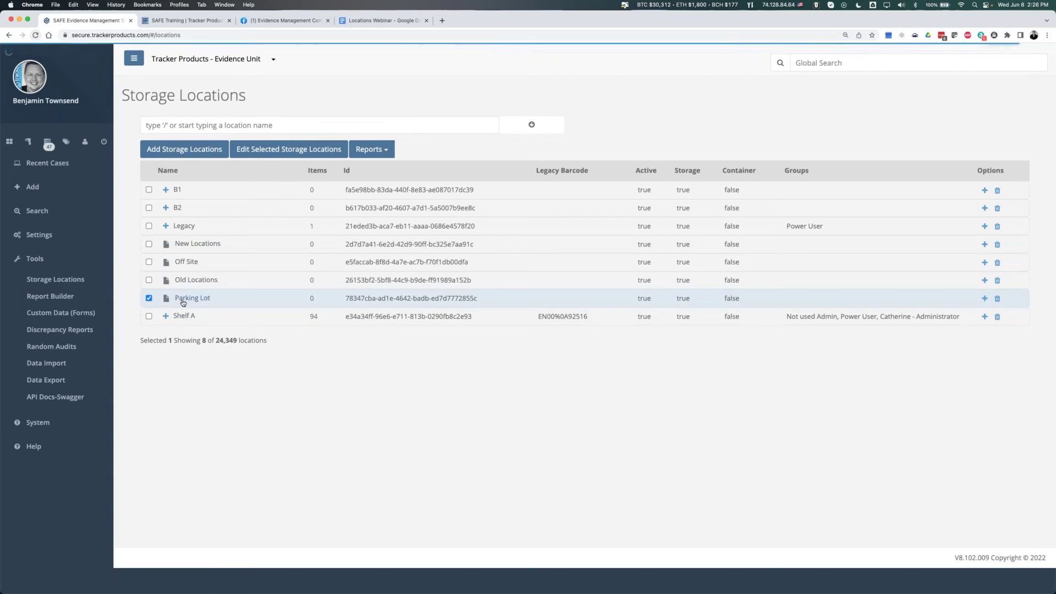
pyautogui.click(258, 147)
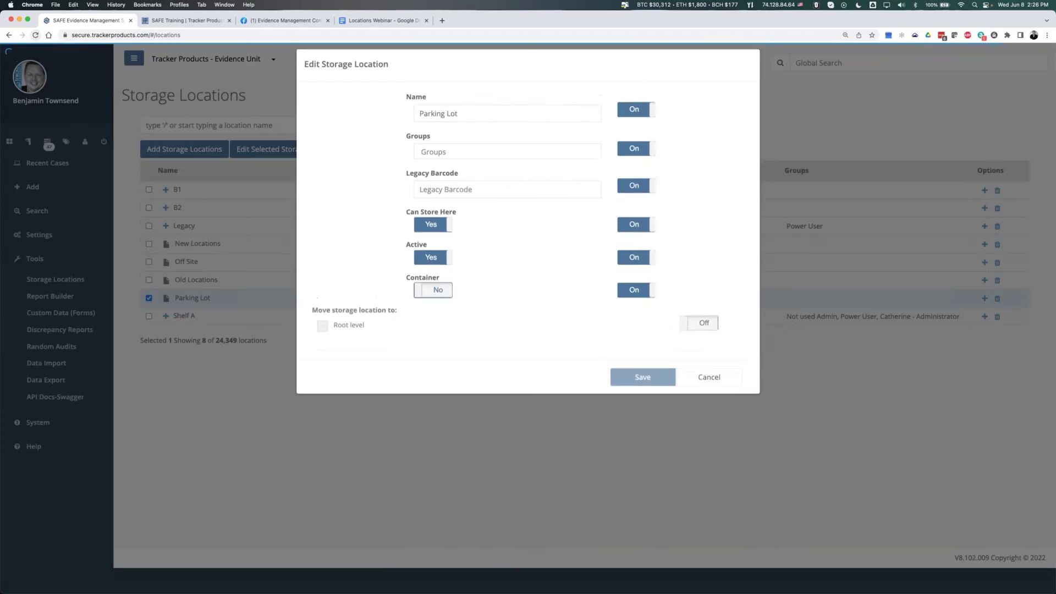
pyautogui.doubleClick(431, 122)
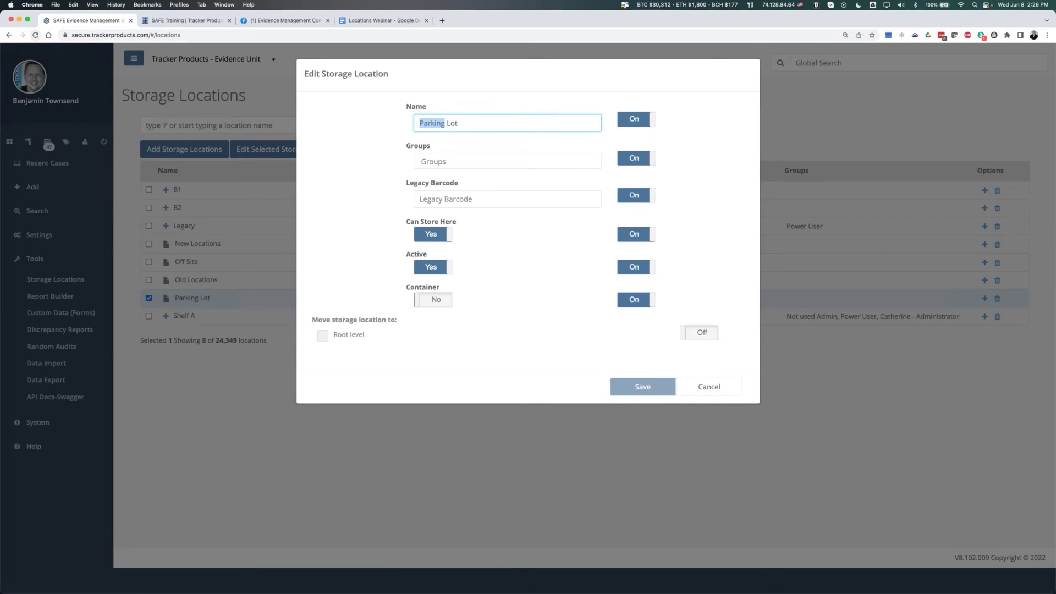
pyautogui.click(472, 123)
pyautogui.press('super+a')
pyautogui.write('Drug Room')
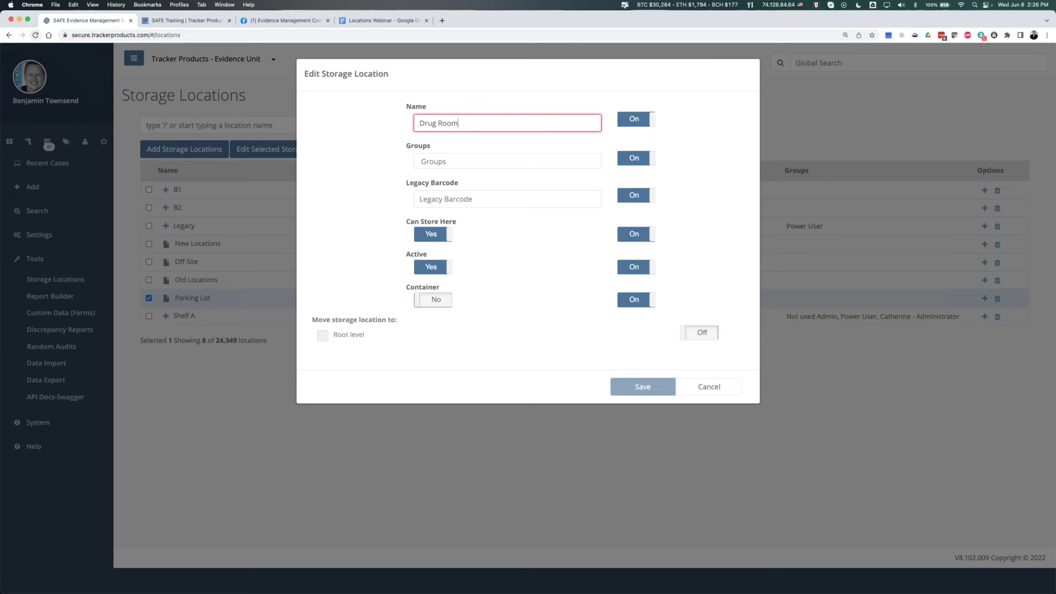
pyautogui.click(663, 392)
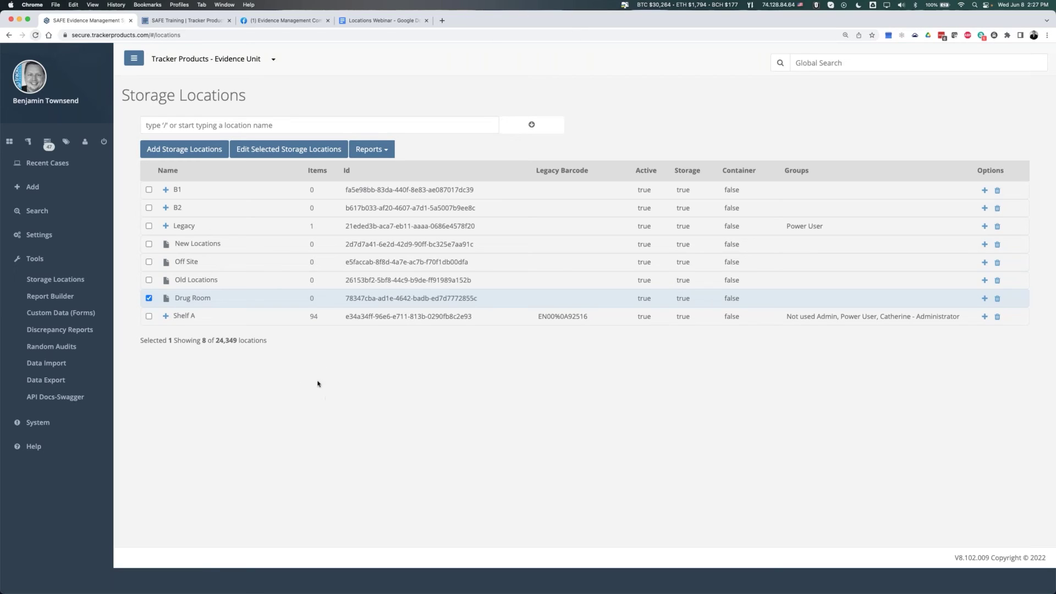
pyautogui.click(149, 299)
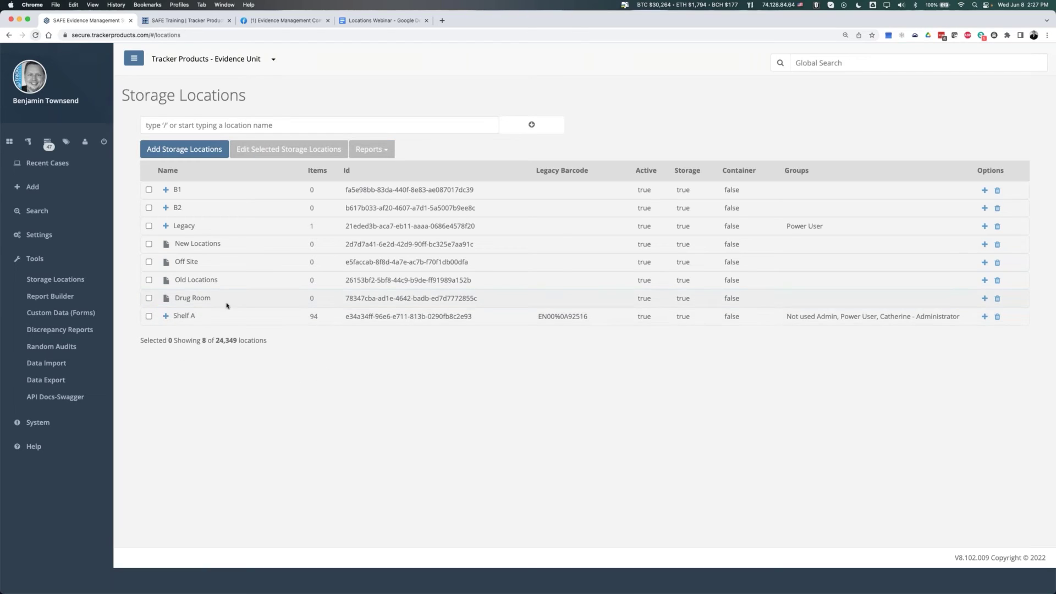
pyautogui.moveTo(327, 301); pyautogui.dragTo(282, 303)
pyautogui.click(180, 304)
pyautogui.doubleClick(312, 299)
pyautogui.click(556, 198)
pyautogui.moveTo(535, 318); pyautogui.dragTo(585, 315)
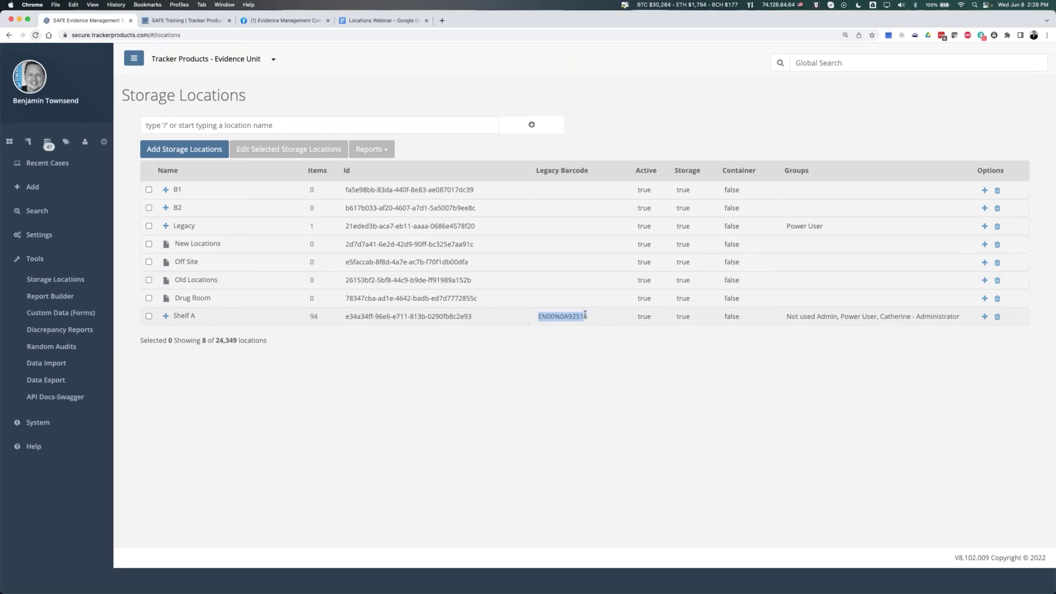
pyautogui.click(567, 253)
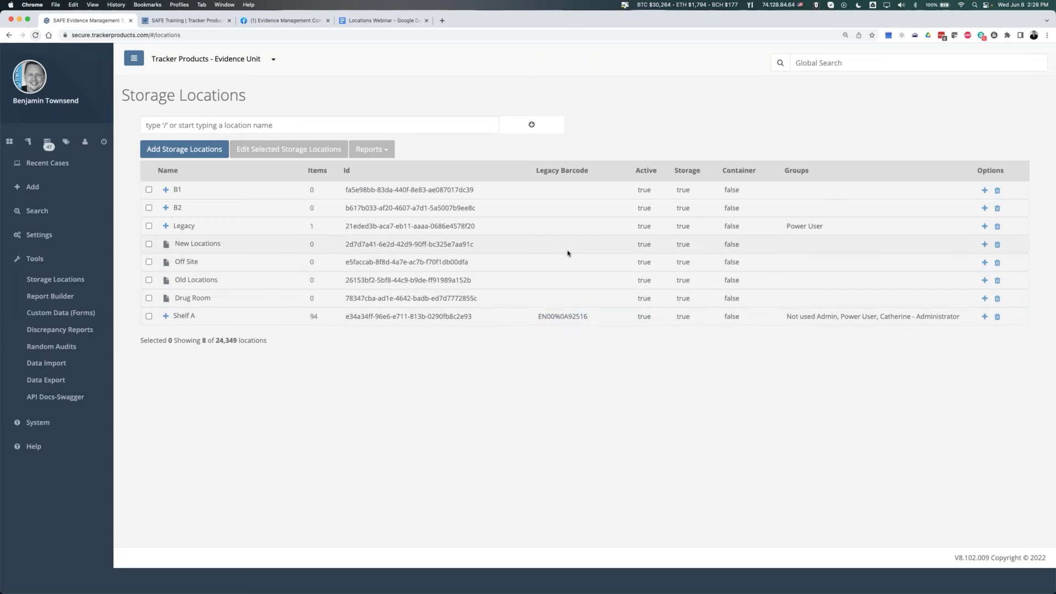
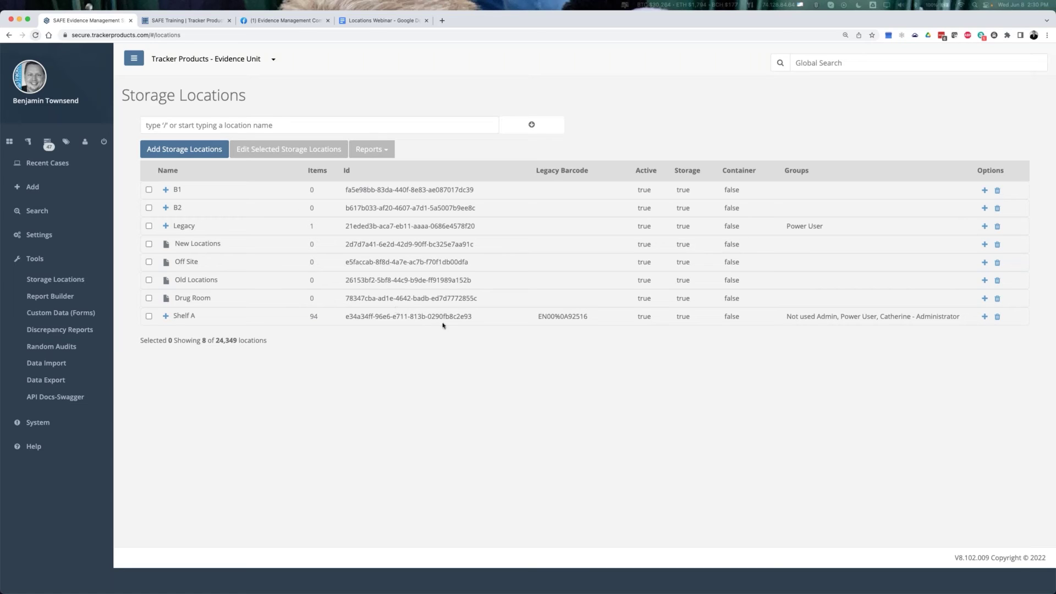
# - Rename rack R1 under B1 › R1 › S1 to B1R1S1R1 by adding the B1R1S1 prefix, and save
pyautogui.click(166, 190)
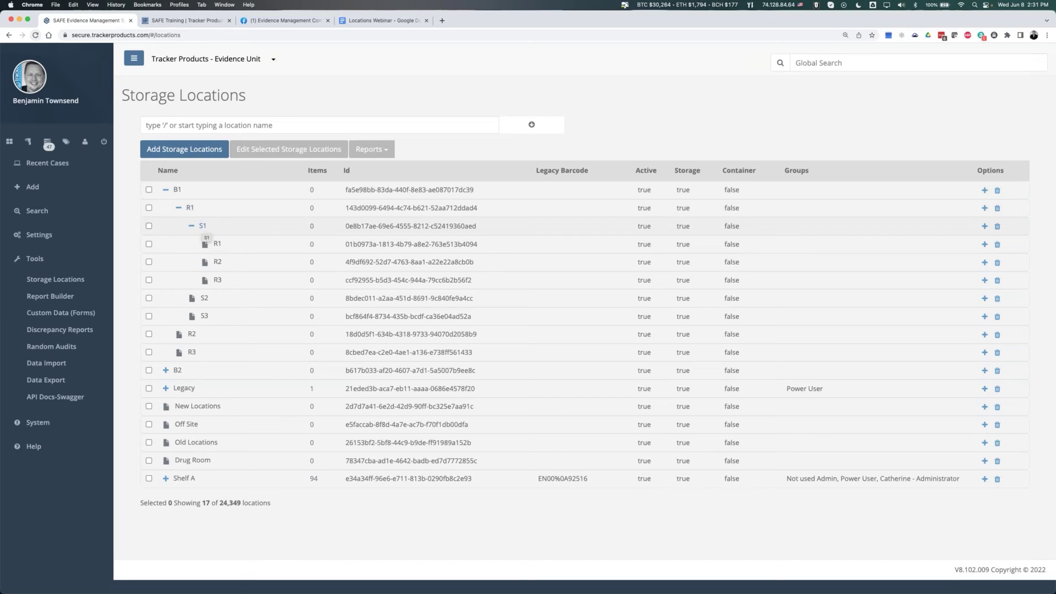
pyautogui.click(149, 243)
pyautogui.click(268, 156)
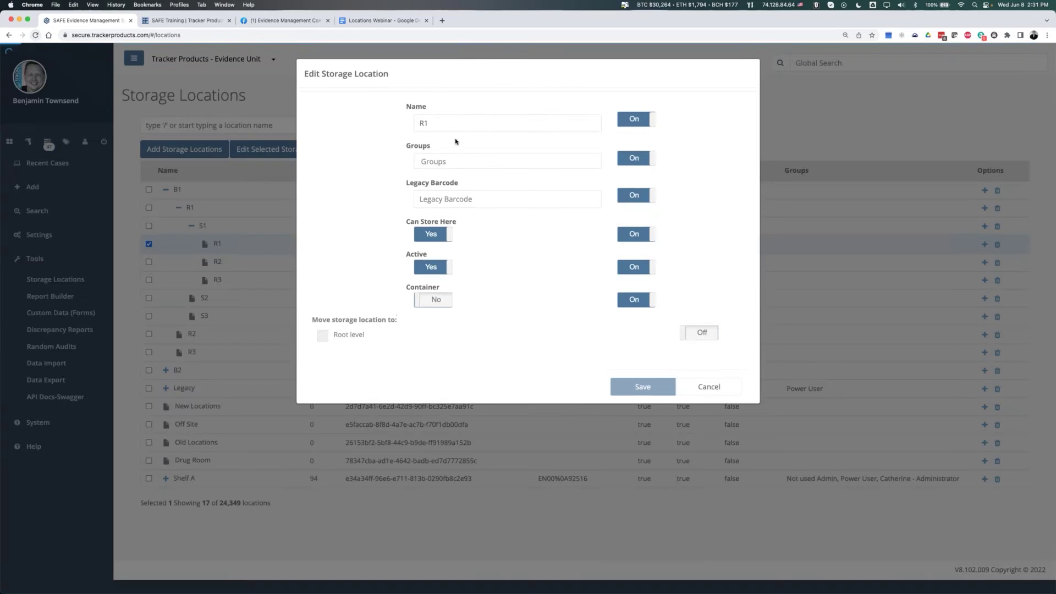
pyautogui.click(421, 123)
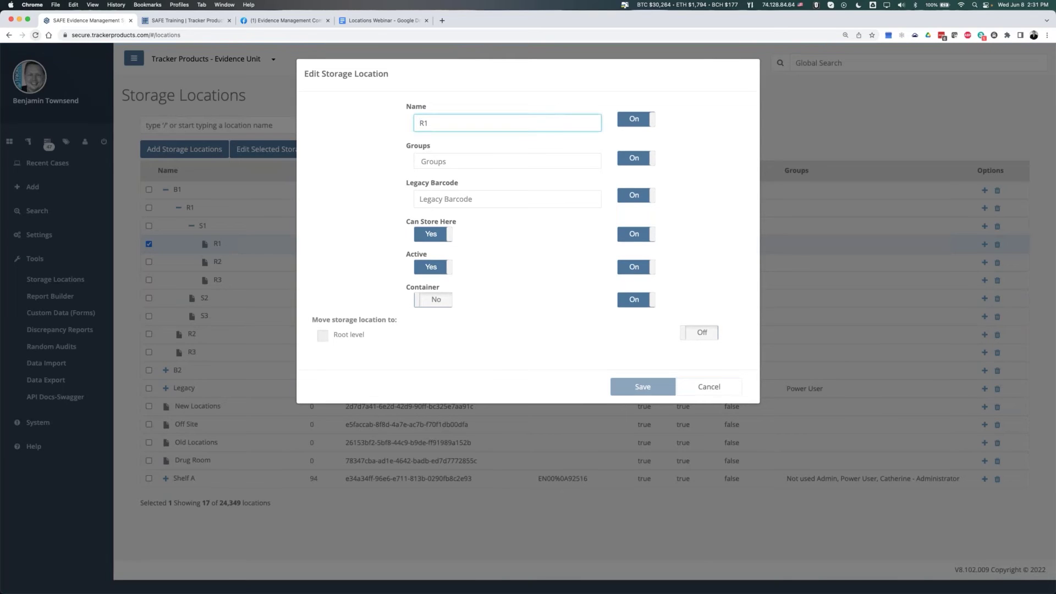
pyautogui.write('B1R1S1')
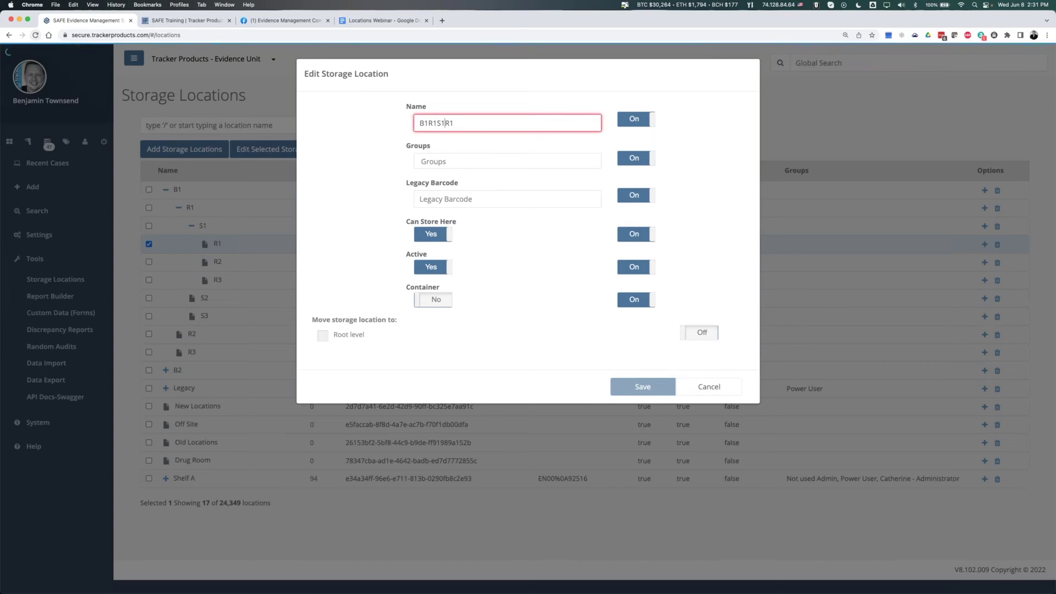
pyautogui.press('super+a')
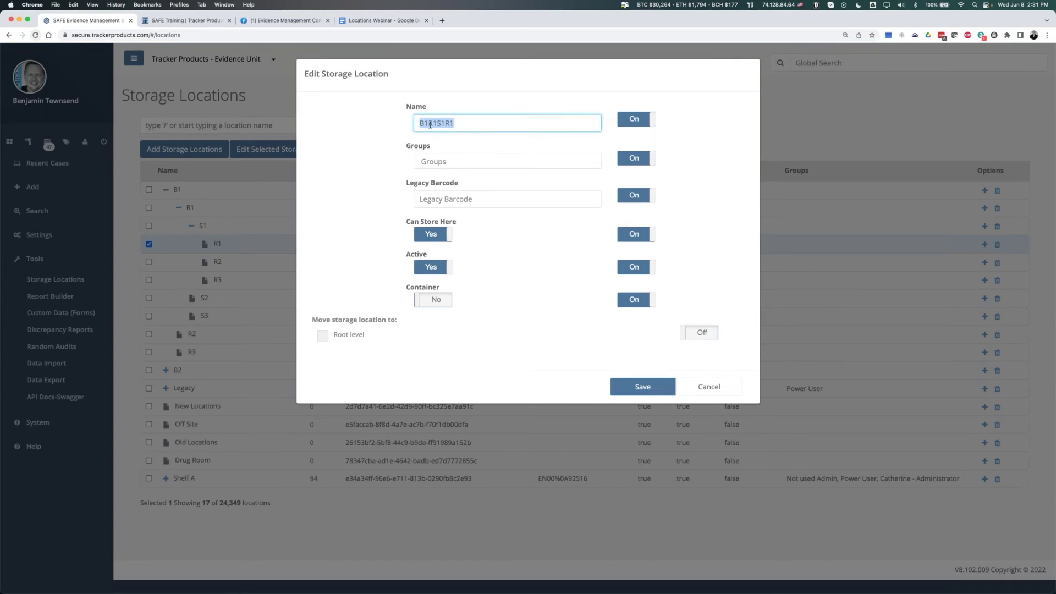
pyautogui.moveTo(469, 122); pyautogui.dragTo(388, 132)
pyautogui.press('Return')
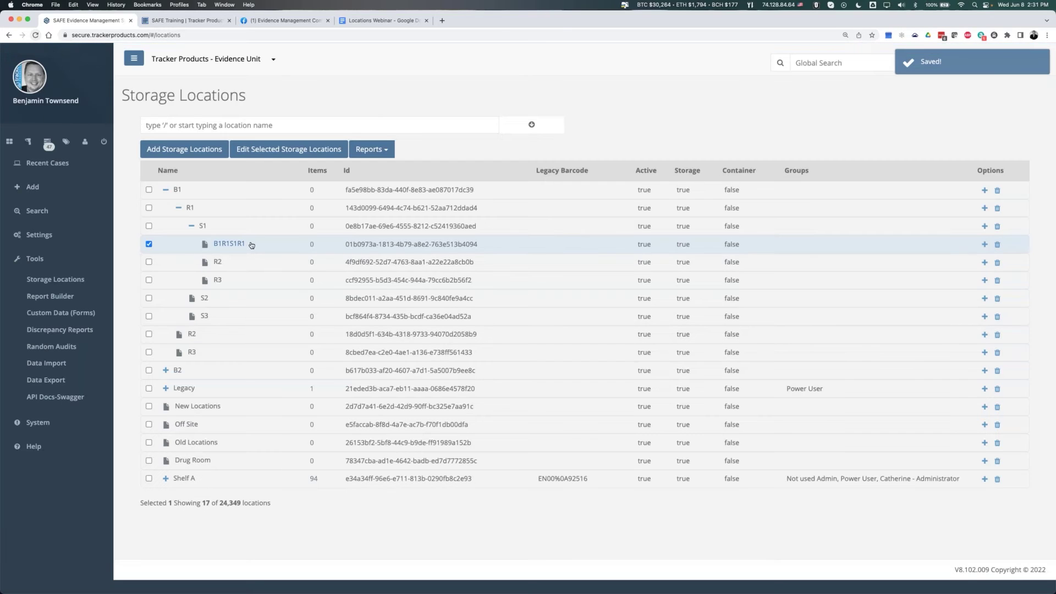
pyautogui.moveTo(251, 245); pyautogui.dragTo(212, 248)
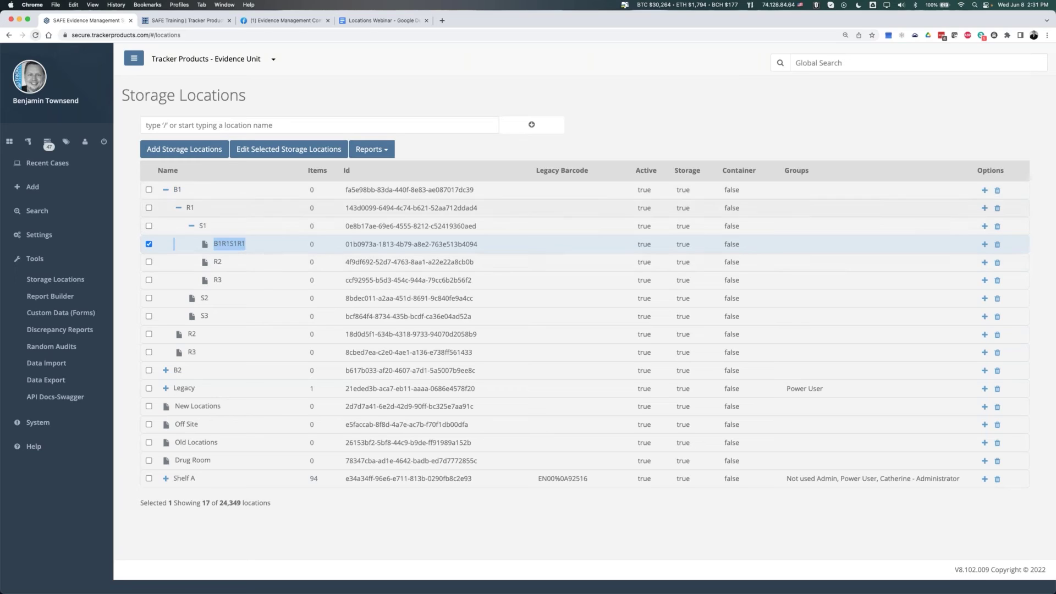
pyautogui.click(47, 163)
# - Open case 2022-06-08's Items and select the Adidas Hoodie
pyautogui.click(107, 267)
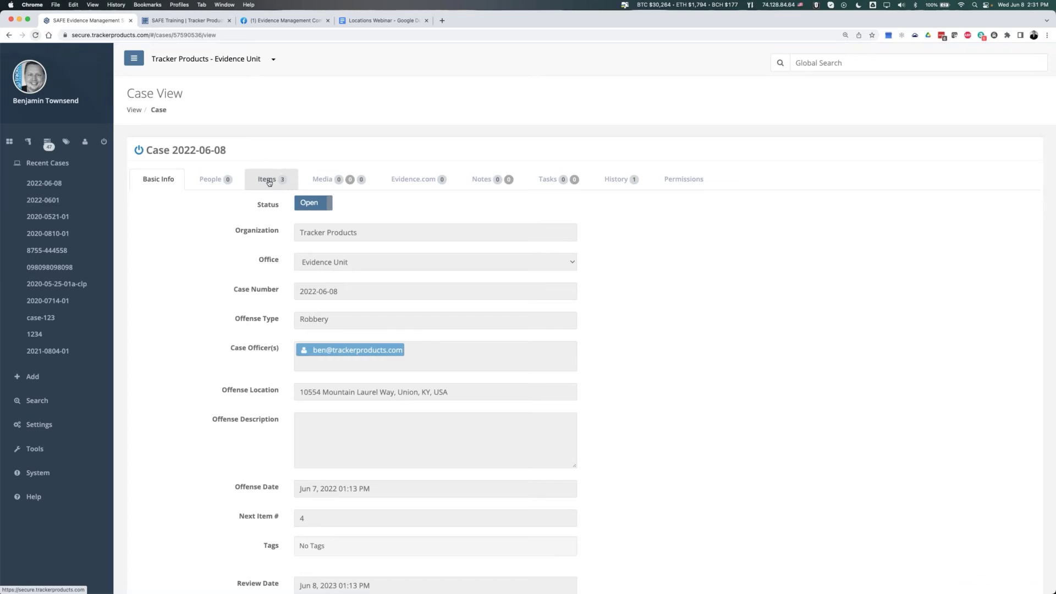
pyautogui.click(278, 189)
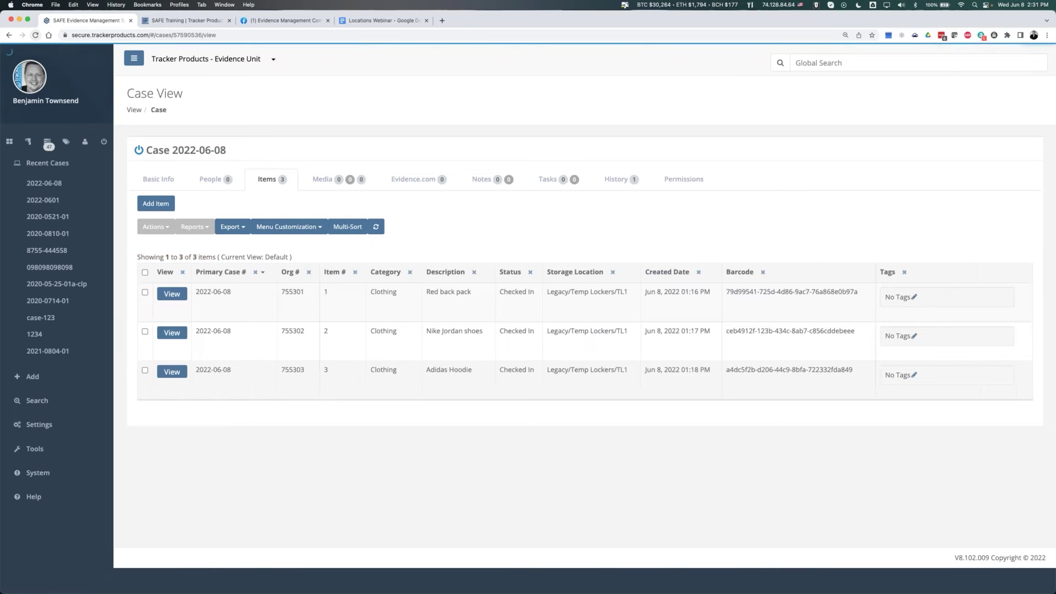
pyautogui.click(144, 370)
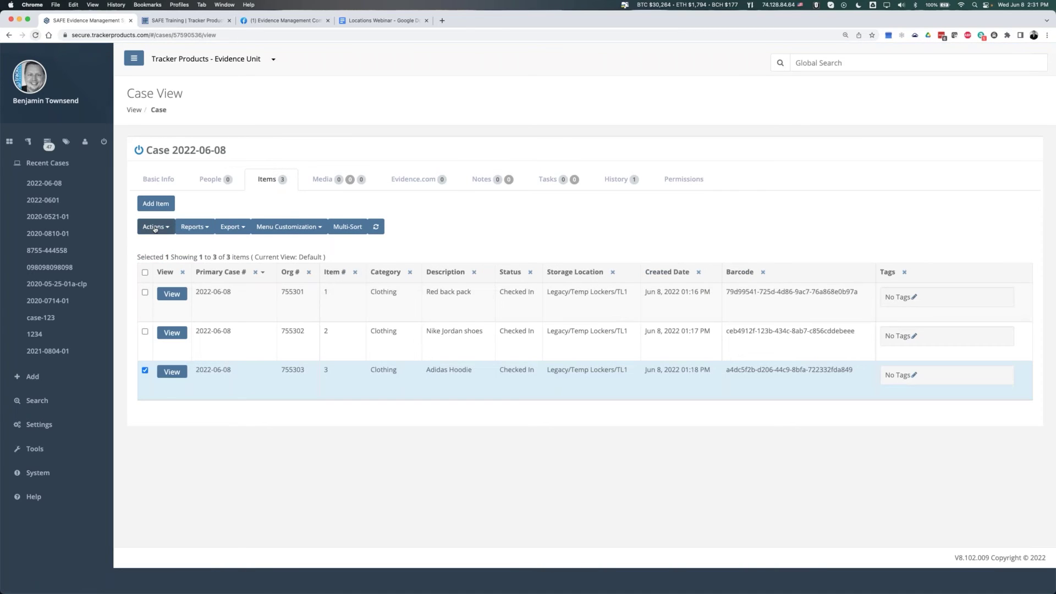
pyautogui.click(156, 227)
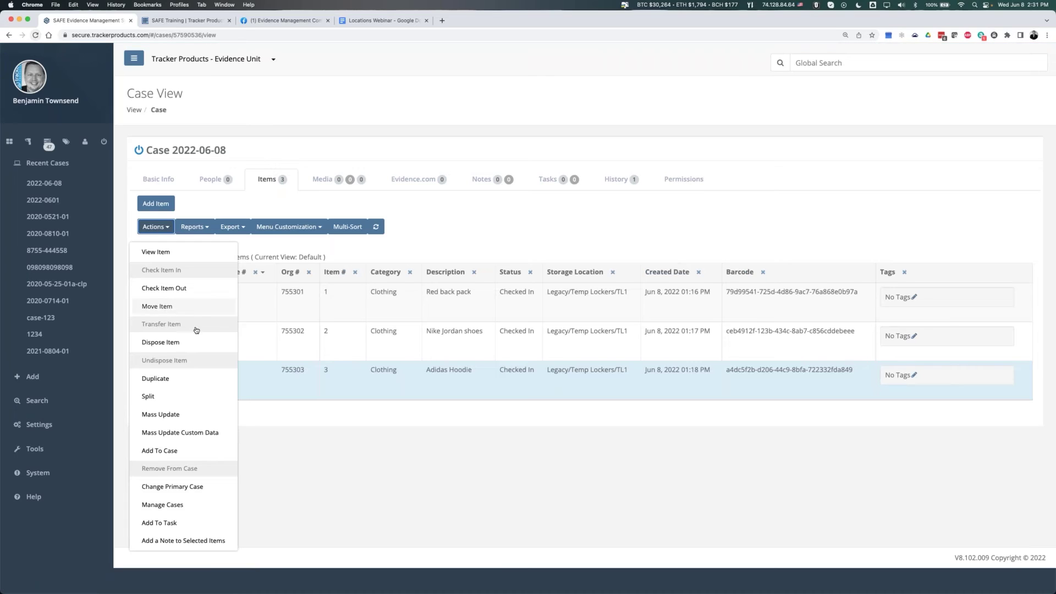
pyautogui.click(448, 435)
# - Point out the hoodie's Legacy/Temp Lockers/TL1 location, then choose Actions › Move Item
pyautogui.moveTo(555, 370); pyautogui.dragTo(625, 371)
pyautogui.click(598, 392)
pyautogui.moveTo(548, 370); pyautogui.dragTo(627, 370)
pyautogui.click(633, 371)
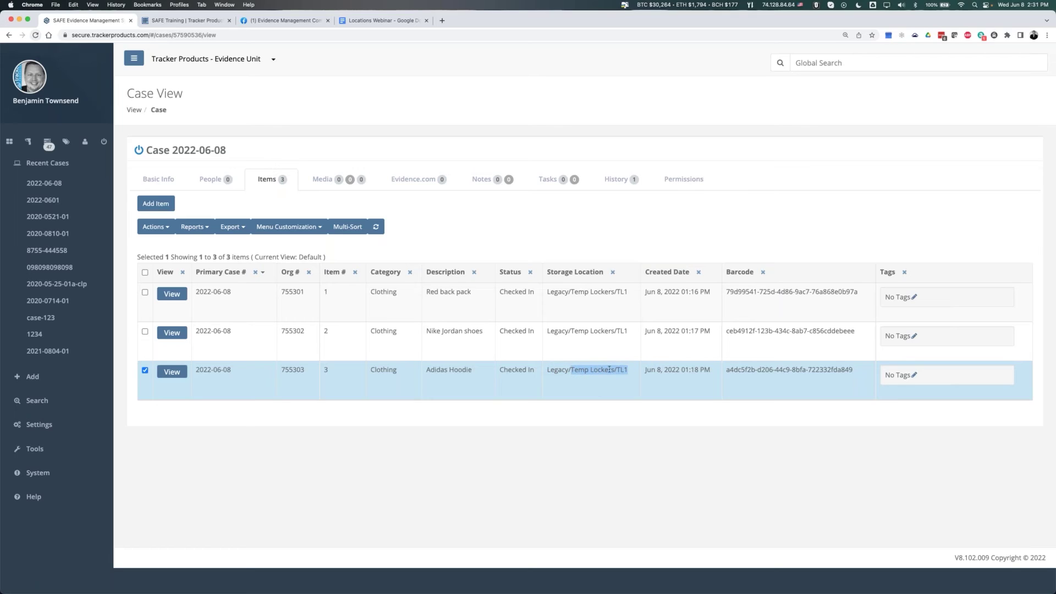
pyautogui.moveTo(546, 369); pyautogui.dragTo(641, 373)
pyautogui.click(549, 370)
pyautogui.moveTo(548, 369); pyautogui.dragTo(639, 373)
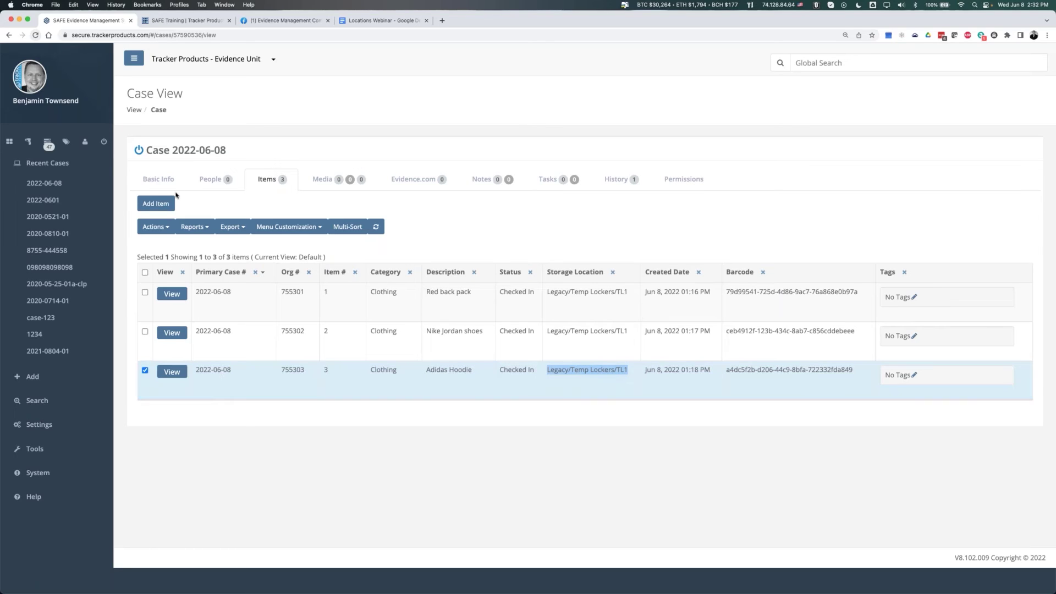
pyautogui.click(152, 226)
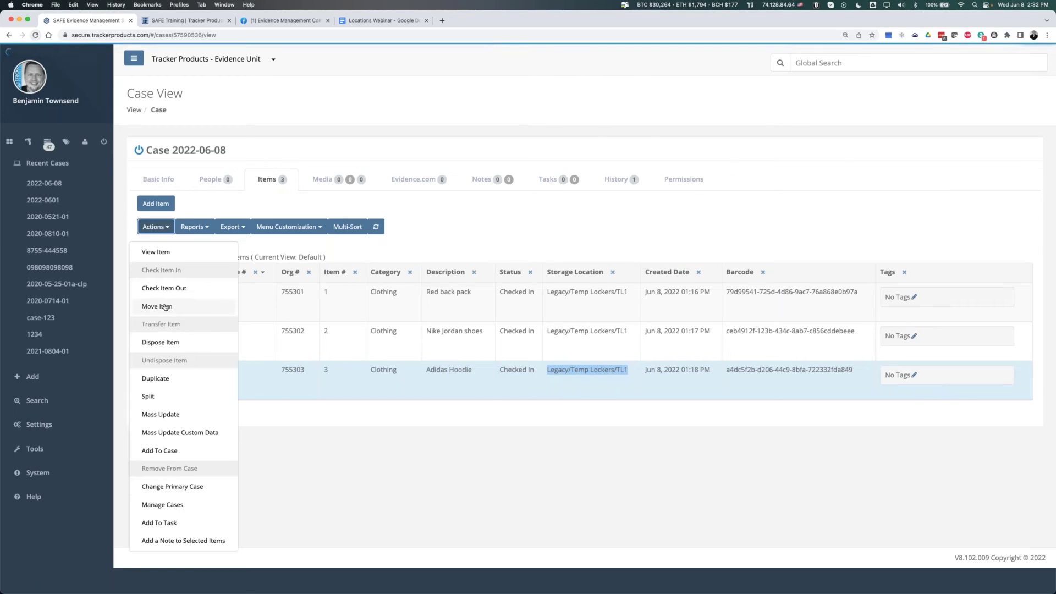
pyautogui.click(160, 306)
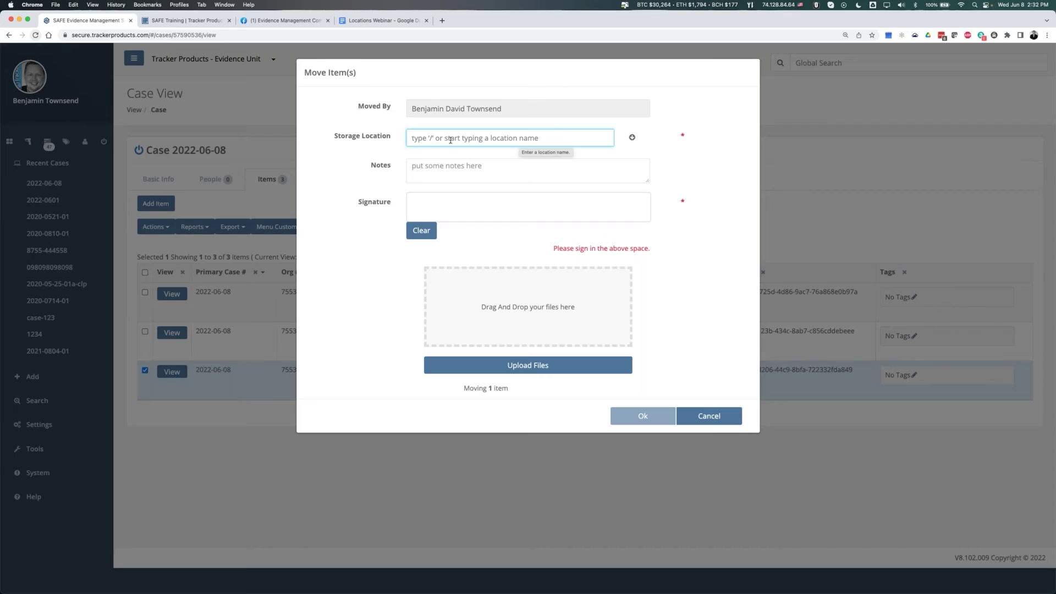
pyautogui.tripleClick(340, 139)
pyautogui.click(467, 138)
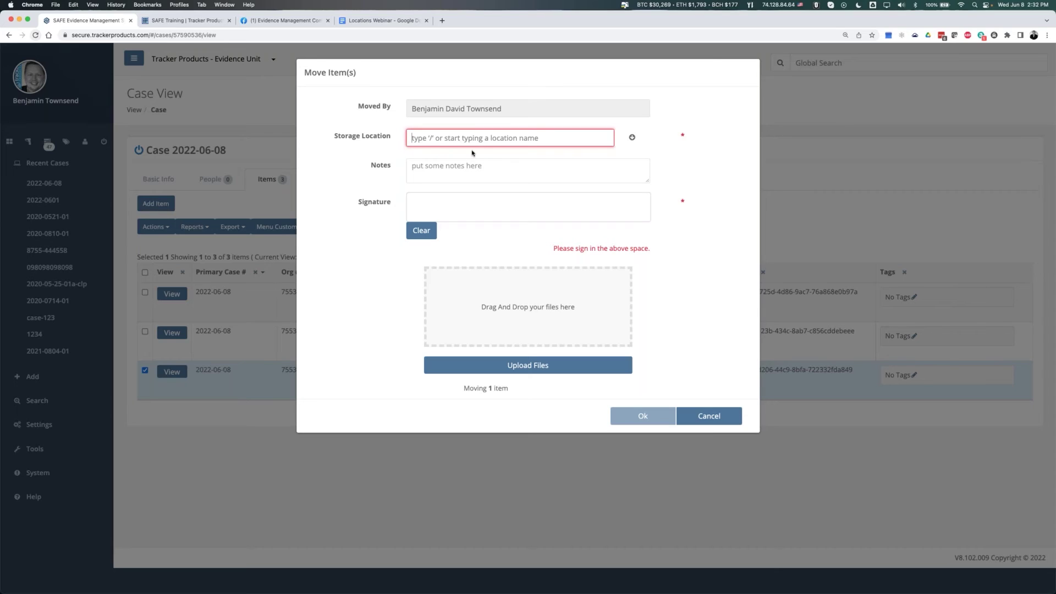
pyautogui.write('b1')
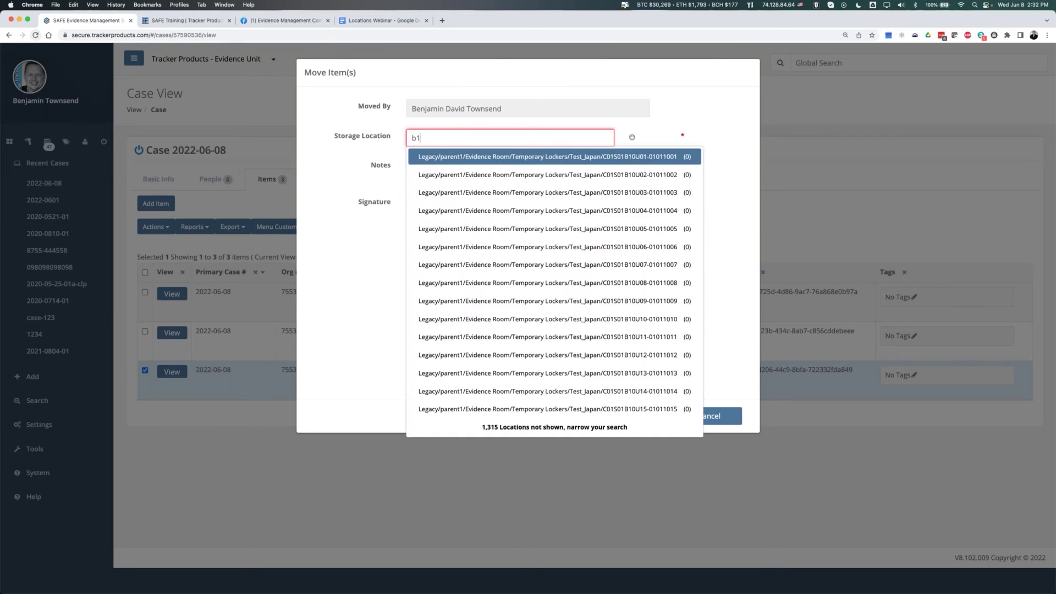
pyautogui.write('r1')
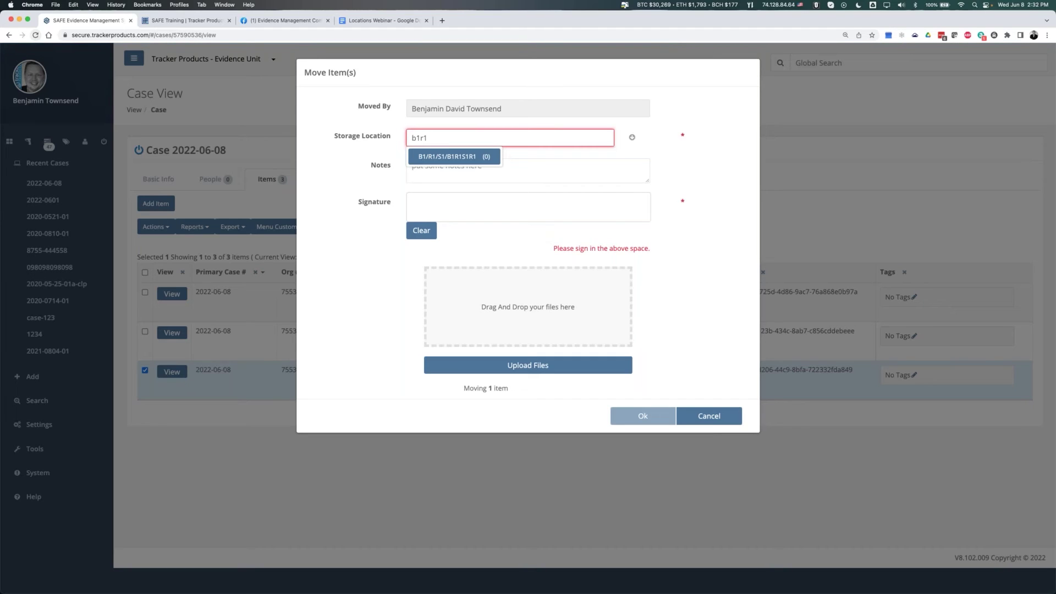
pyautogui.press('super+a')
pyautogui.press('BackSpace')
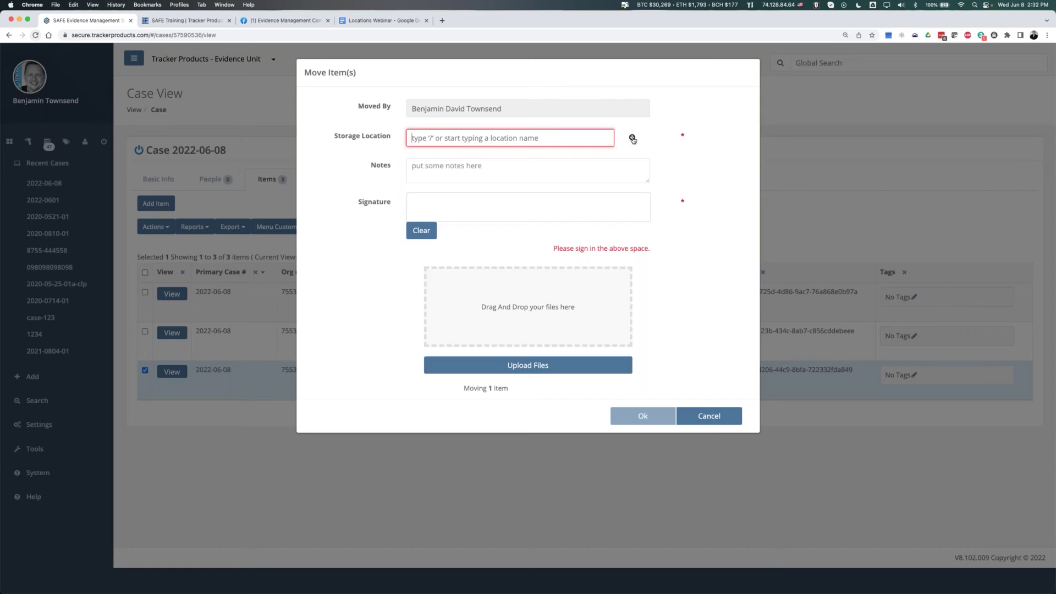
pyautogui.write('/')
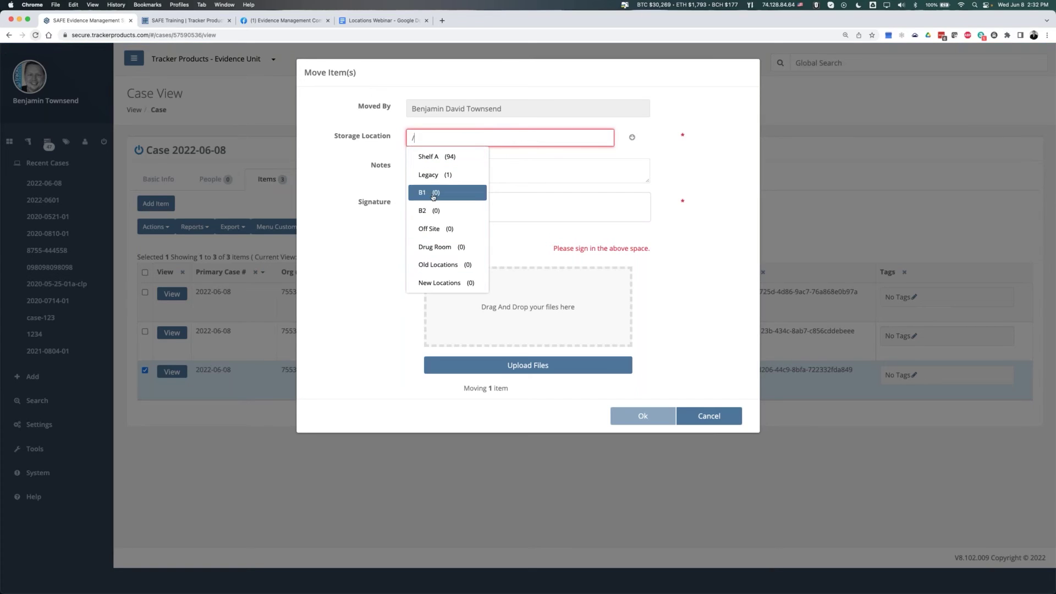
pyautogui.click(433, 194)
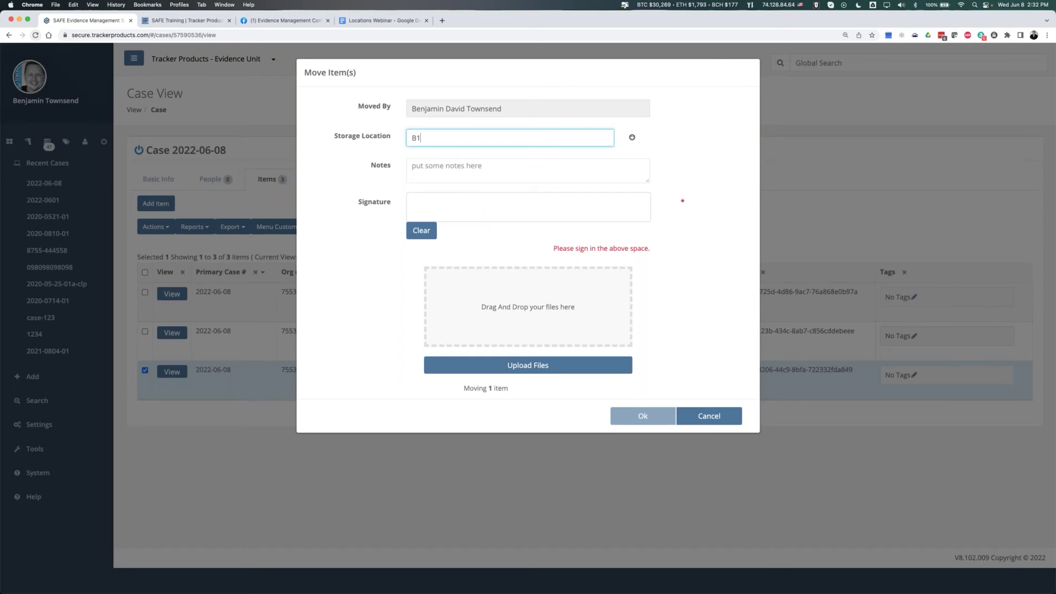
pyautogui.click(632, 139)
pyautogui.press('Up')
pyautogui.press('Up')
pyautogui.press('Up')
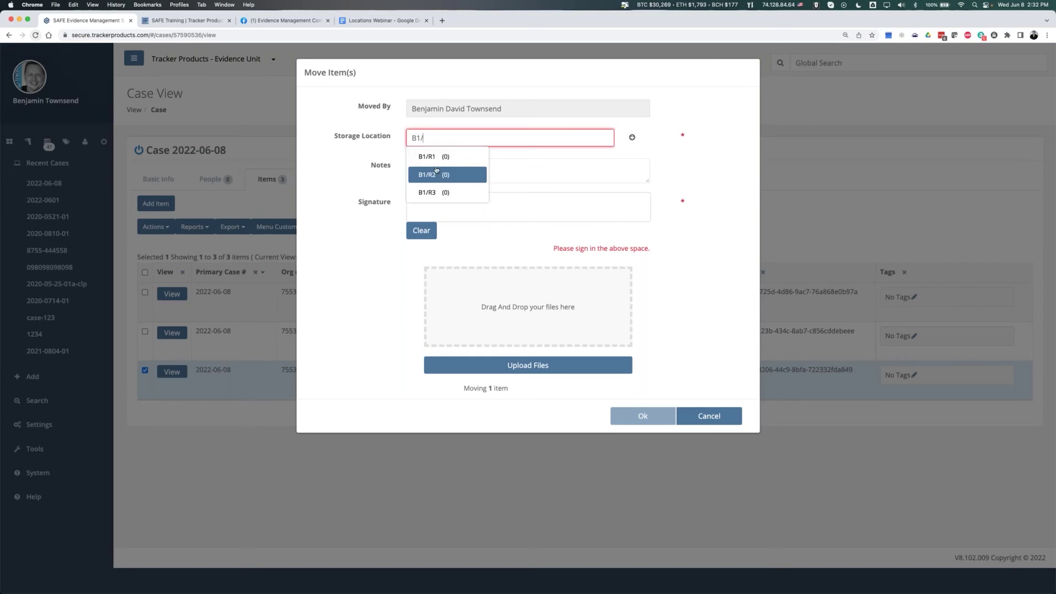
pyautogui.press('Return')
pyautogui.write('/')
pyautogui.press('Down')
pyautogui.press('Up')
pyautogui.press('Return')
pyautogui.write('/S1/')
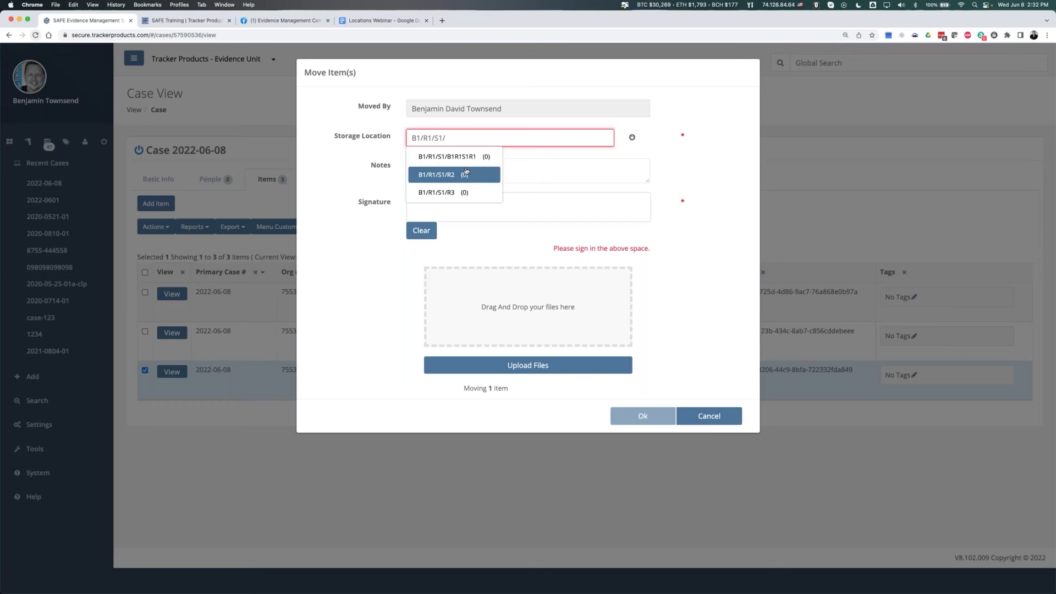
pyautogui.click(471, 158)
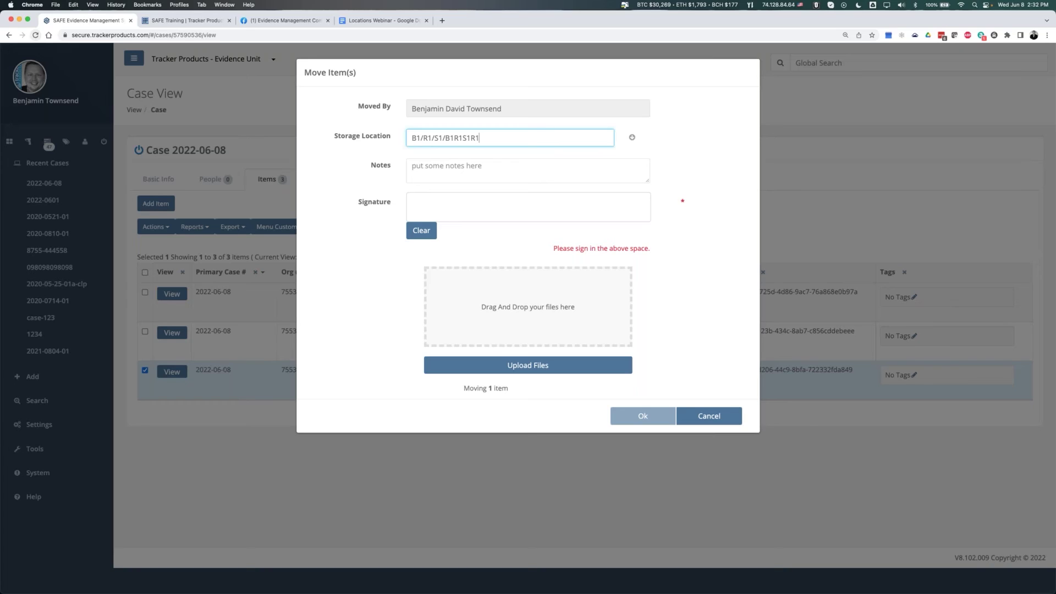
pyautogui.press('super+a')
pyautogui.press('BackSpace')
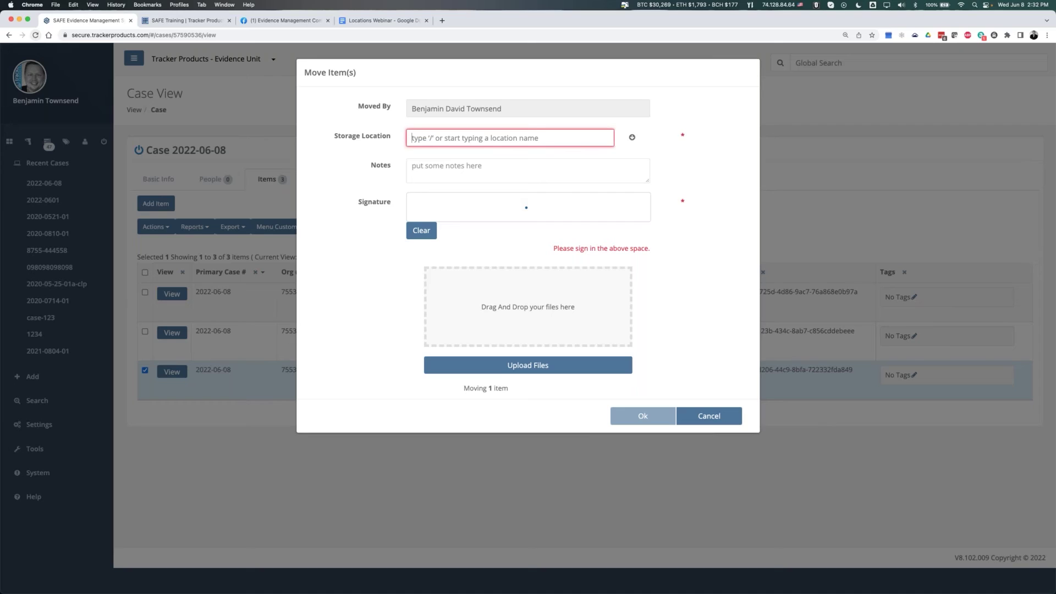
pyautogui.write('r1')
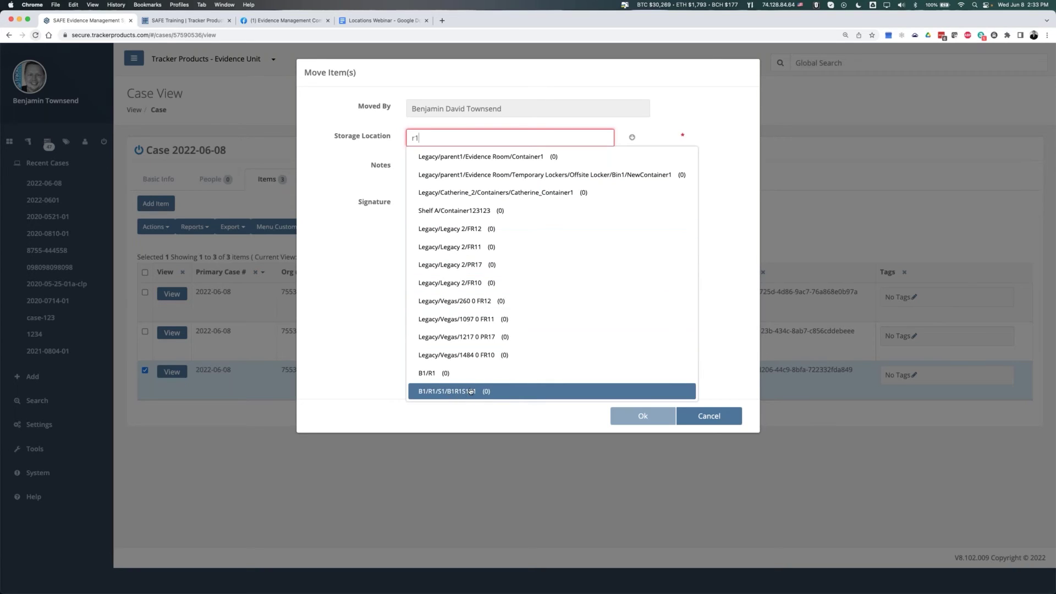
pyautogui.moveTo(446, 138); pyautogui.dragTo(387, 150)
pyautogui.write('r1')
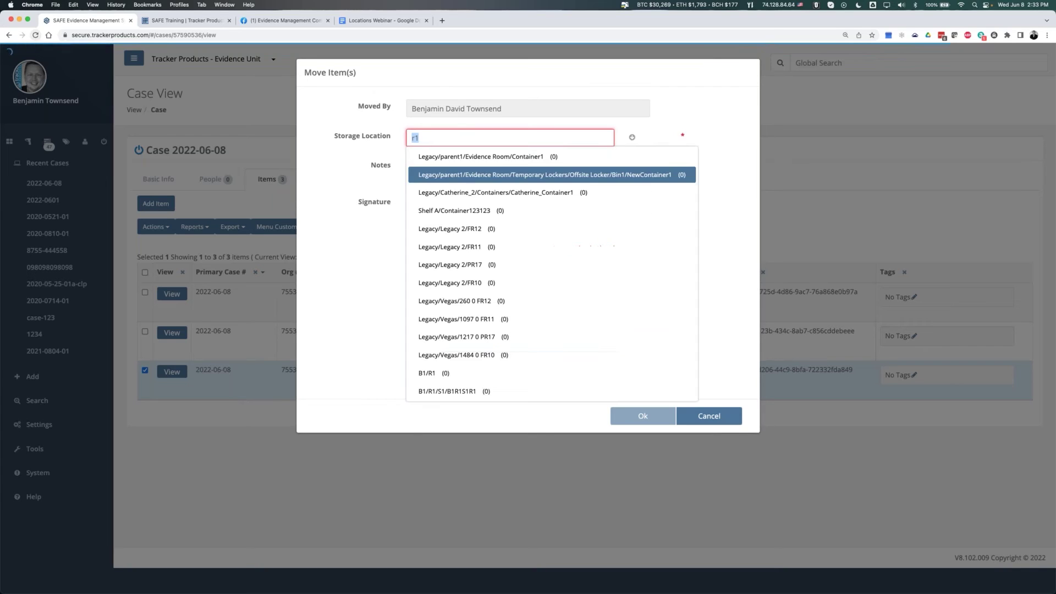
pyautogui.moveTo(448, 139); pyautogui.dragTo(364, 136)
pyautogui.write('r1')
pyautogui.press('BackSpace')
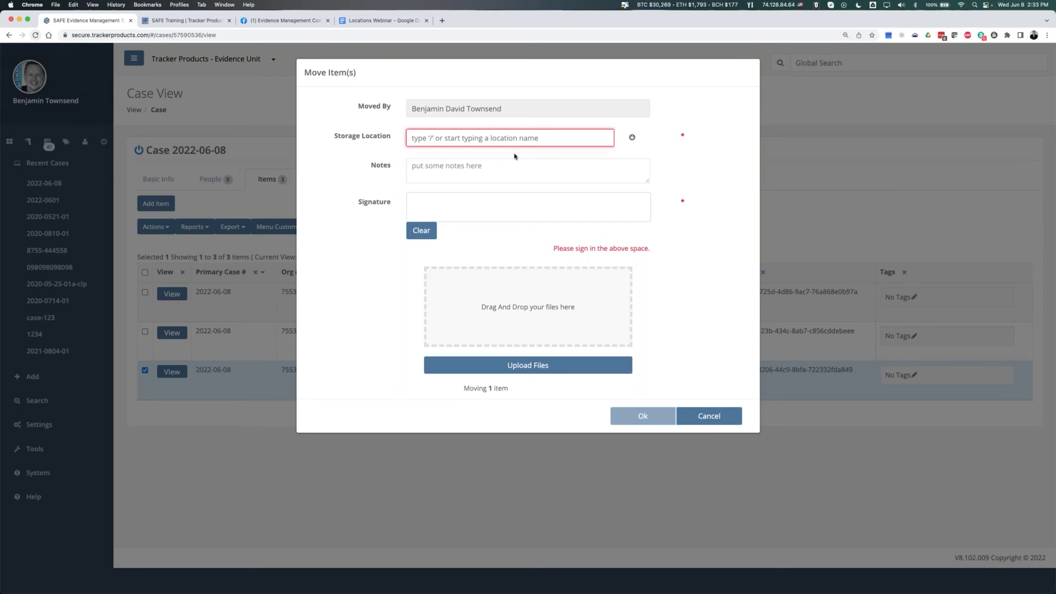
pyautogui.write('b1')
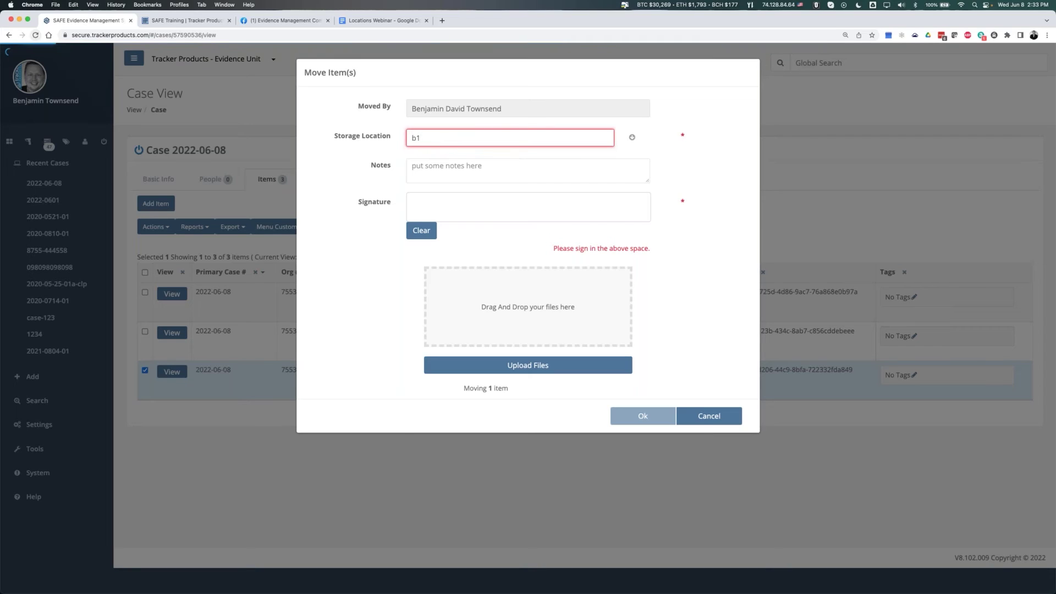
pyautogui.write('r1s1')
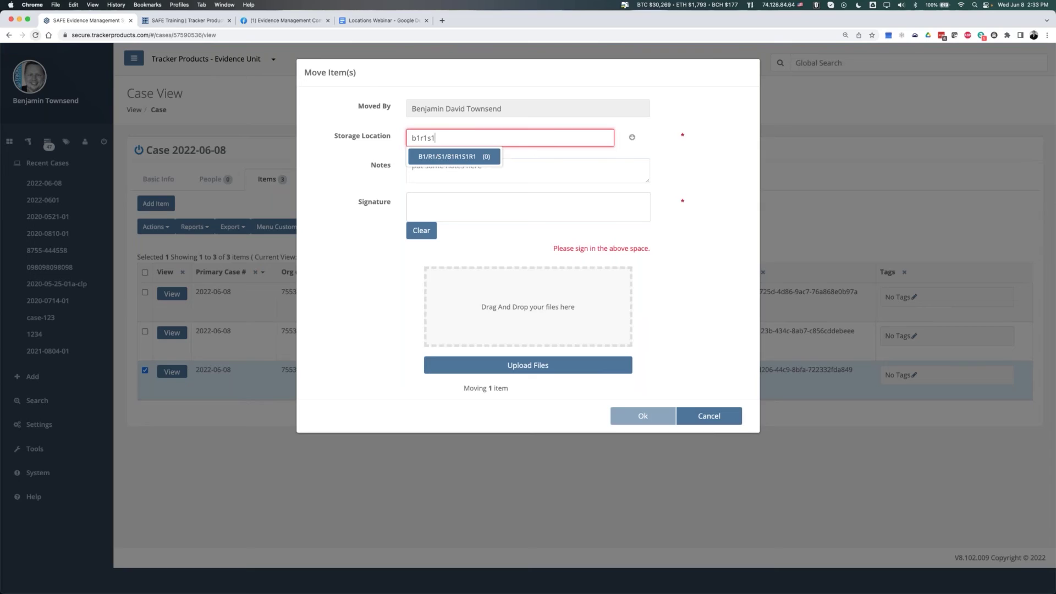
pyautogui.click(468, 159)
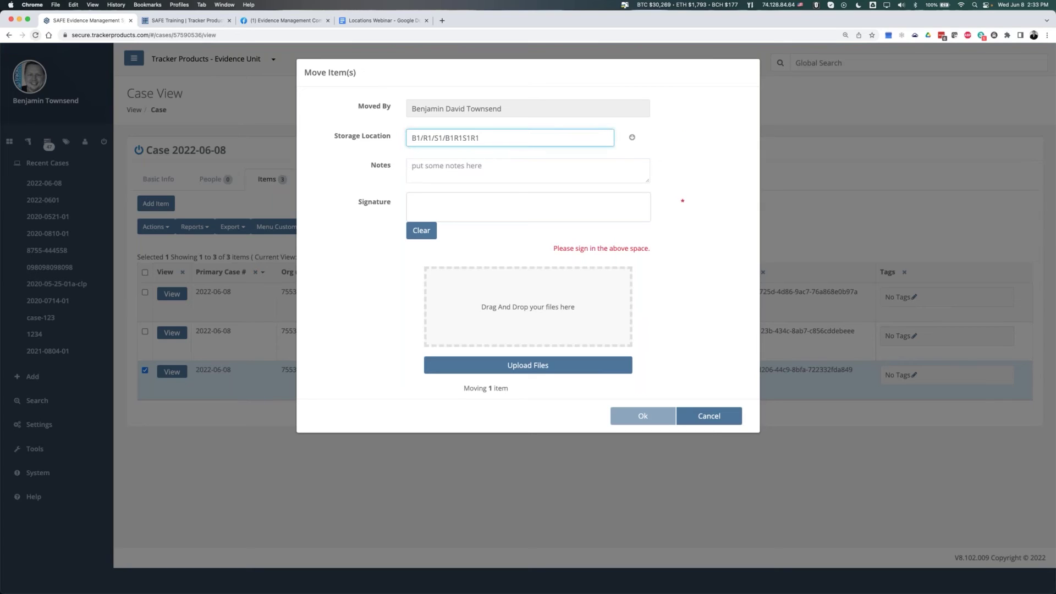
pyautogui.doubleClick(445, 137)
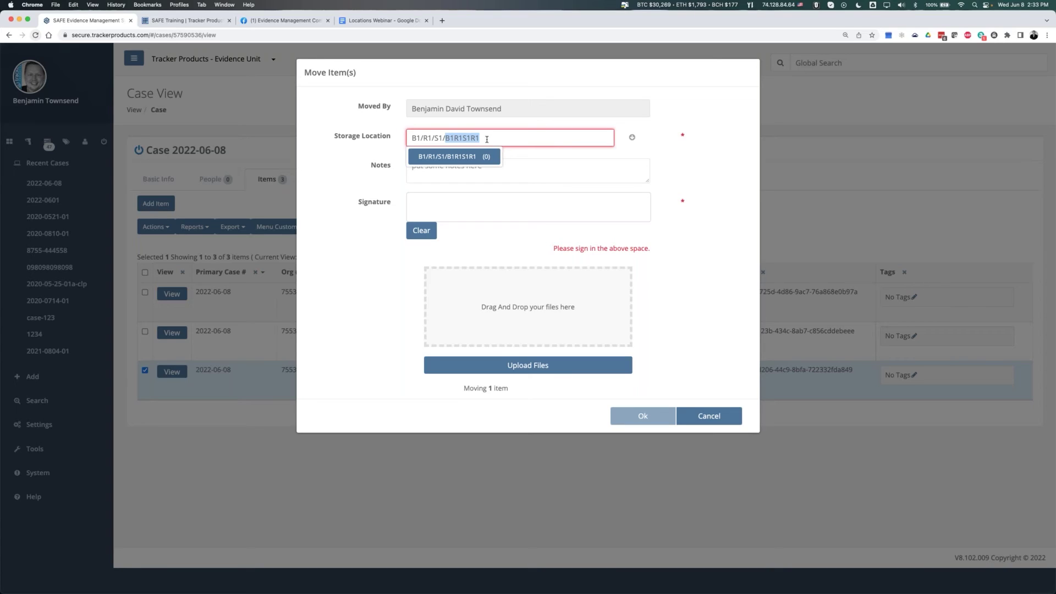
pyautogui.click(486, 139)
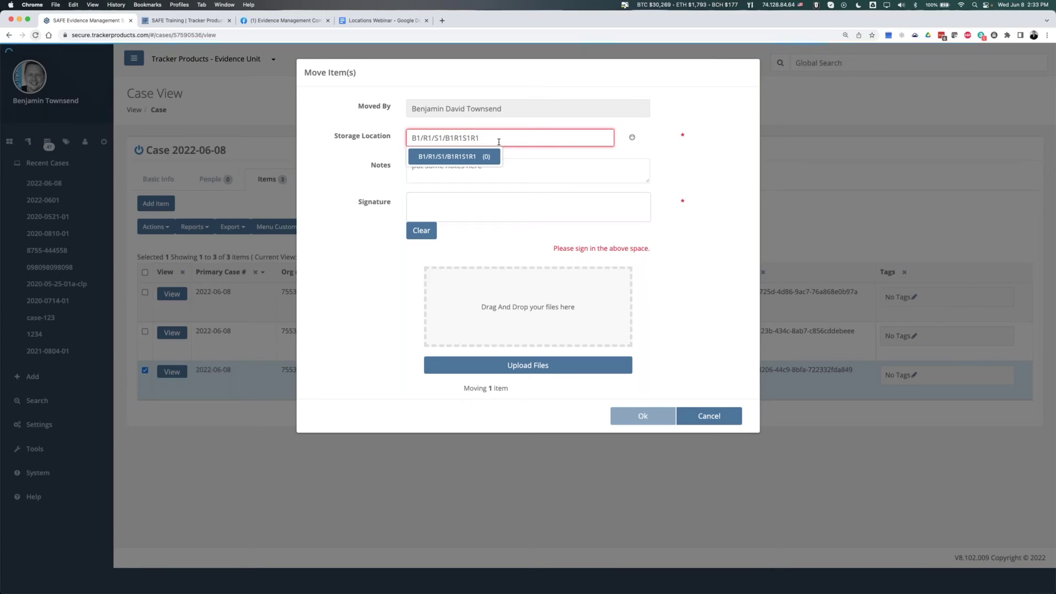
pyautogui.moveTo(445, 138); pyautogui.dragTo(480, 139)
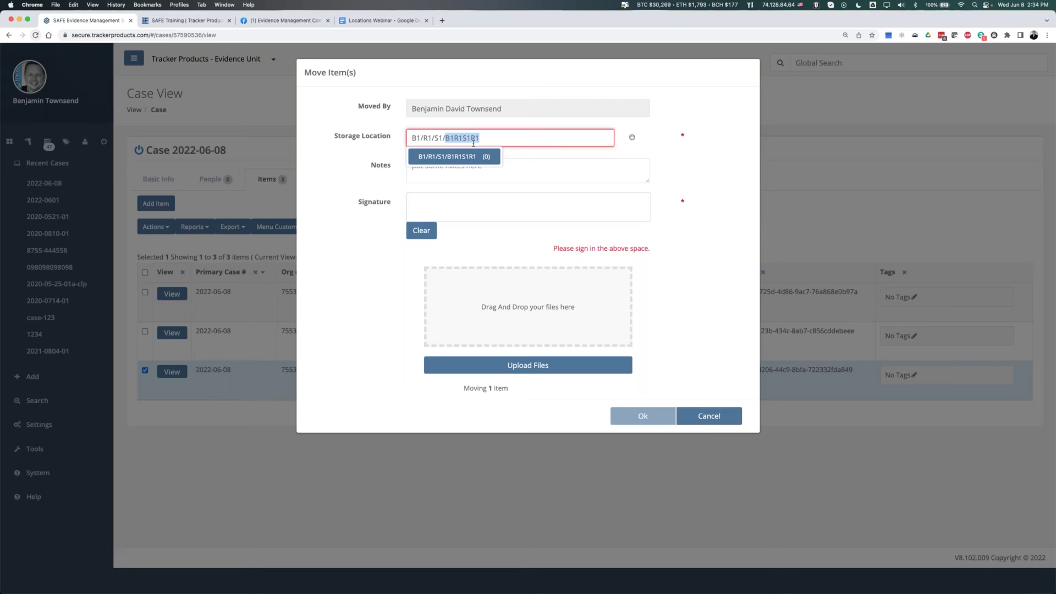
pyautogui.moveTo(447, 139); pyautogui.dragTo(498, 137)
pyautogui.click(498, 138)
# - Cancel the item move and check B1's and B2's sub-locations in Storage Locations
pyautogui.click(710, 416)
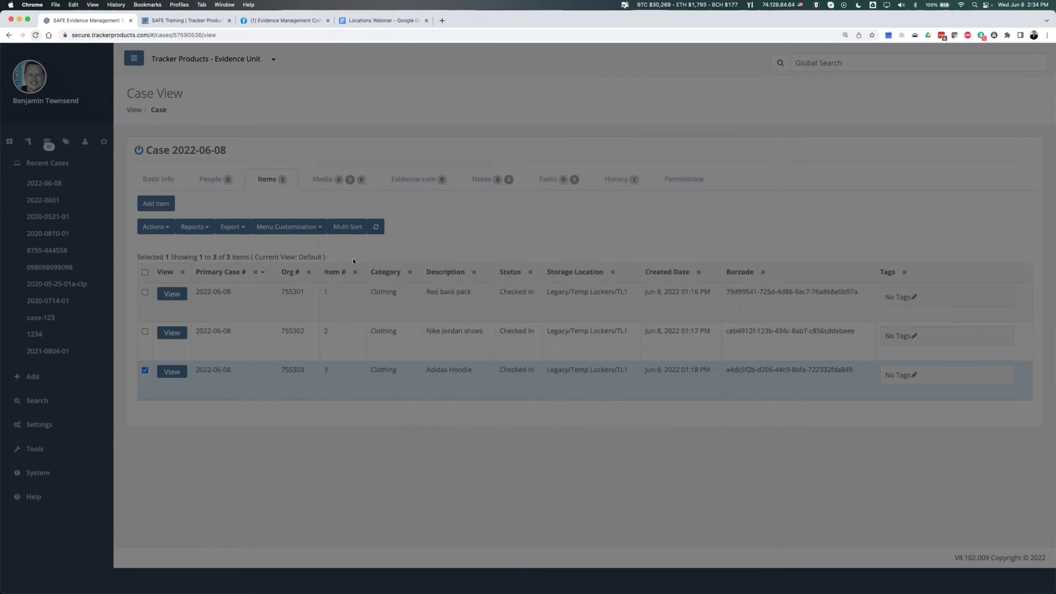
pyautogui.click(44, 428)
pyautogui.click(48, 437)
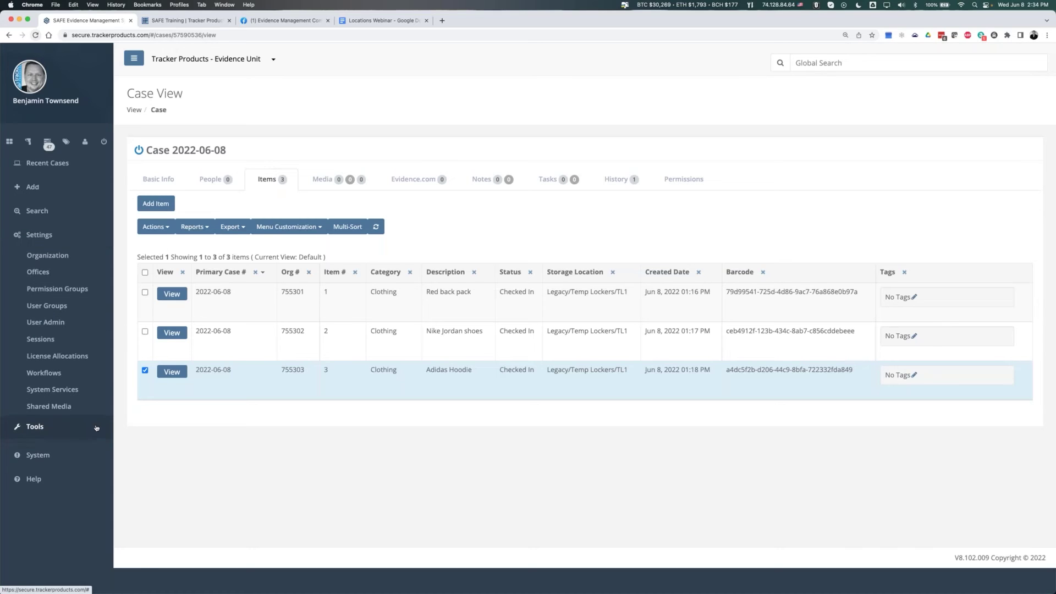
pyautogui.click(55, 279)
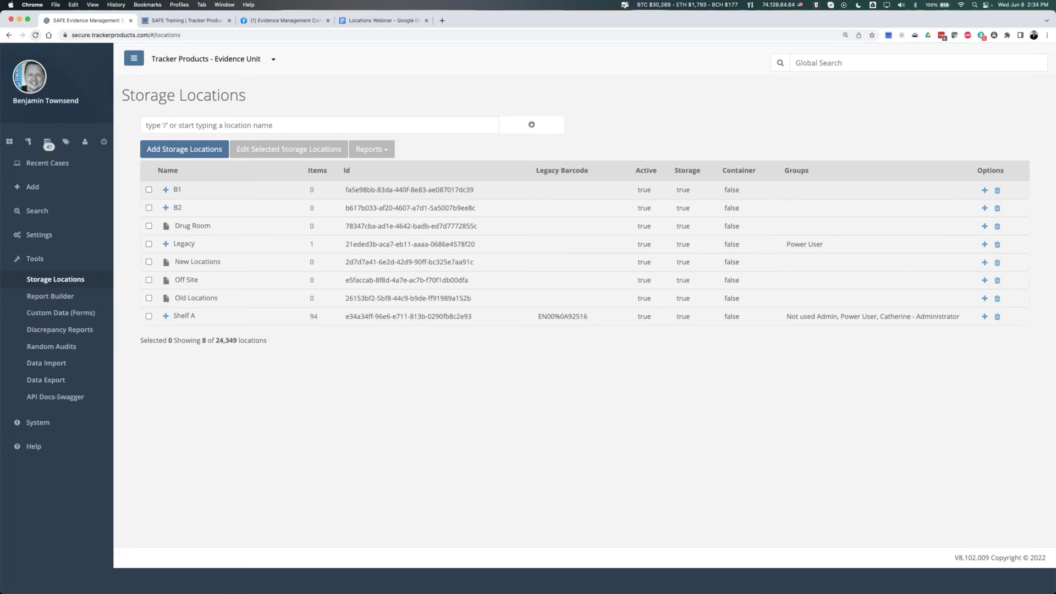
pyautogui.click(166, 189)
pyautogui.click(166, 262)
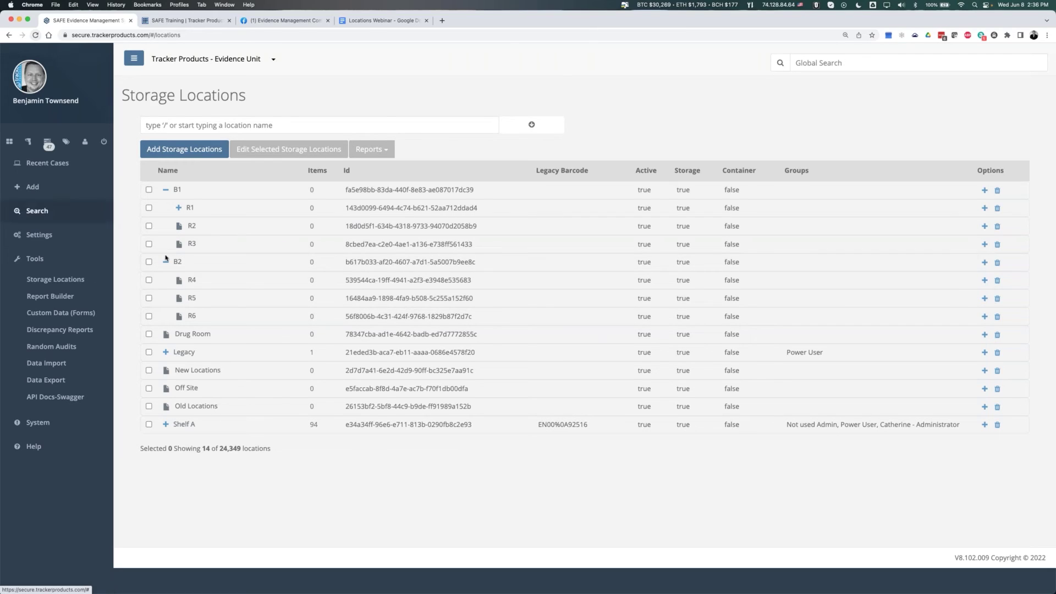
pyautogui.click(166, 189)
pyautogui.click(165, 208)
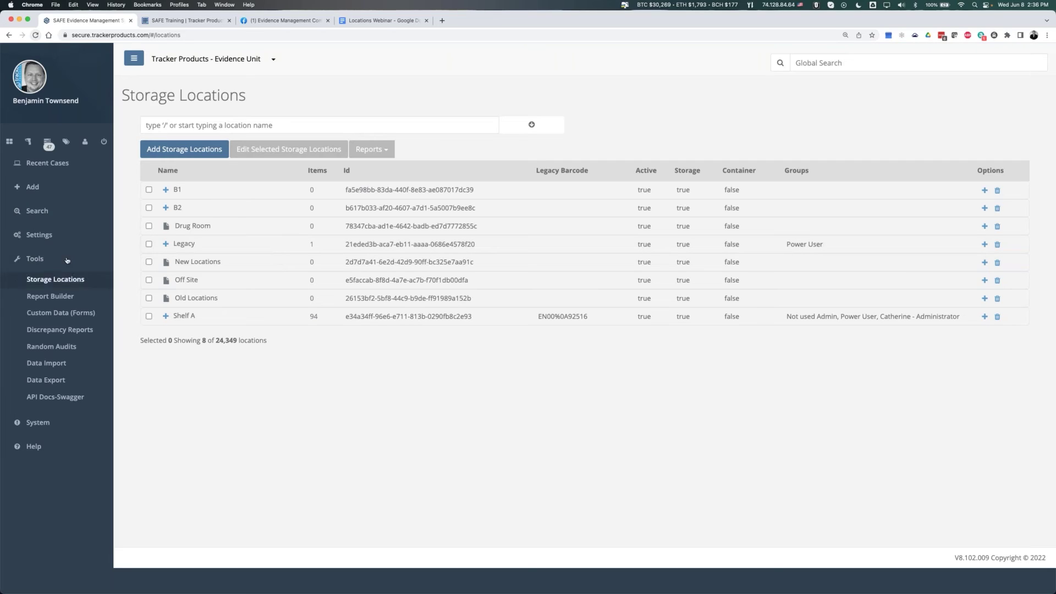
# - Go to the Organization settings page under Settings
pyautogui.click(49, 163)
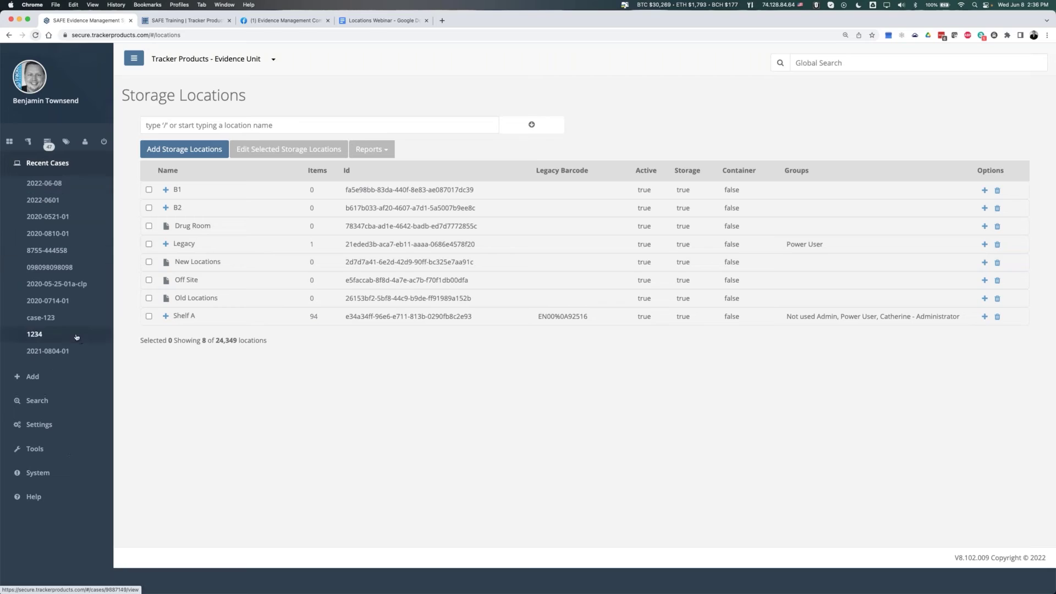
pyautogui.click(52, 429)
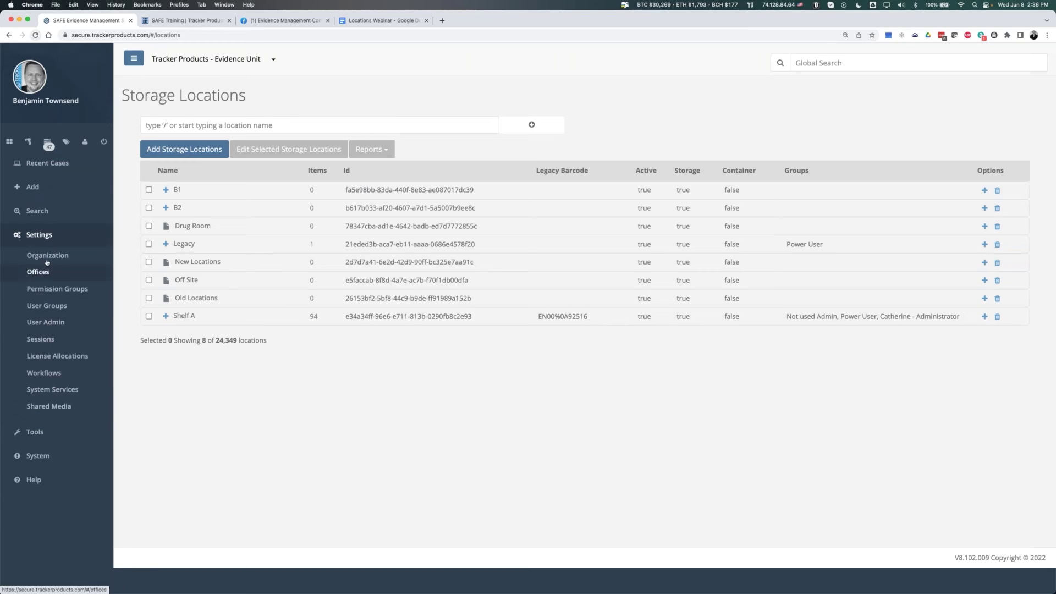
pyautogui.click(42, 257)
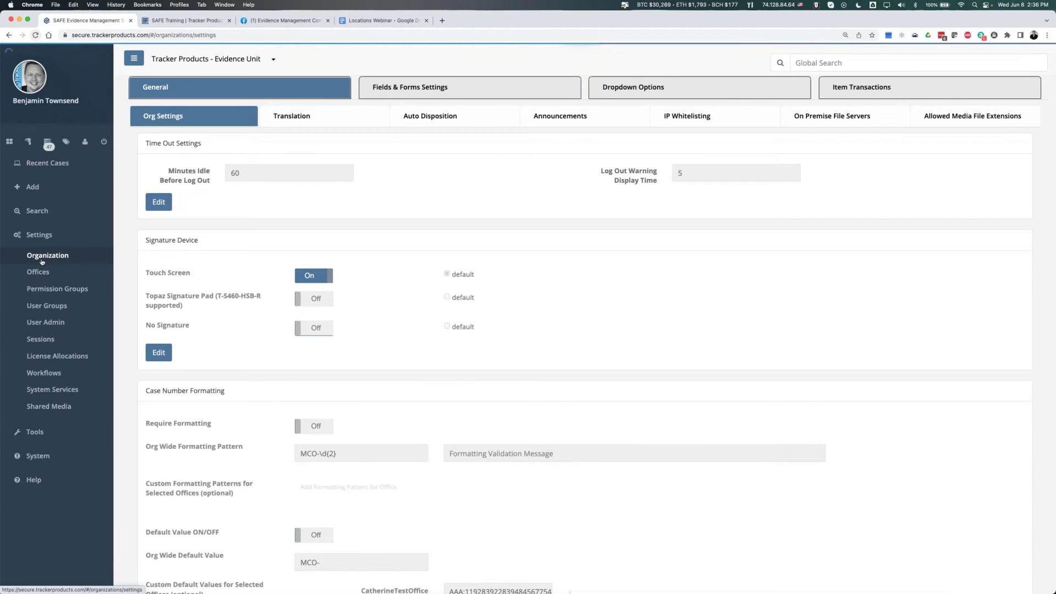
# - Turn on Use Containers and container auto numbering with next number 3006, and save
pyautogui.scroll(-5, 337, 411)
pyautogui.press('super+f')
pyautogui.write('contain')
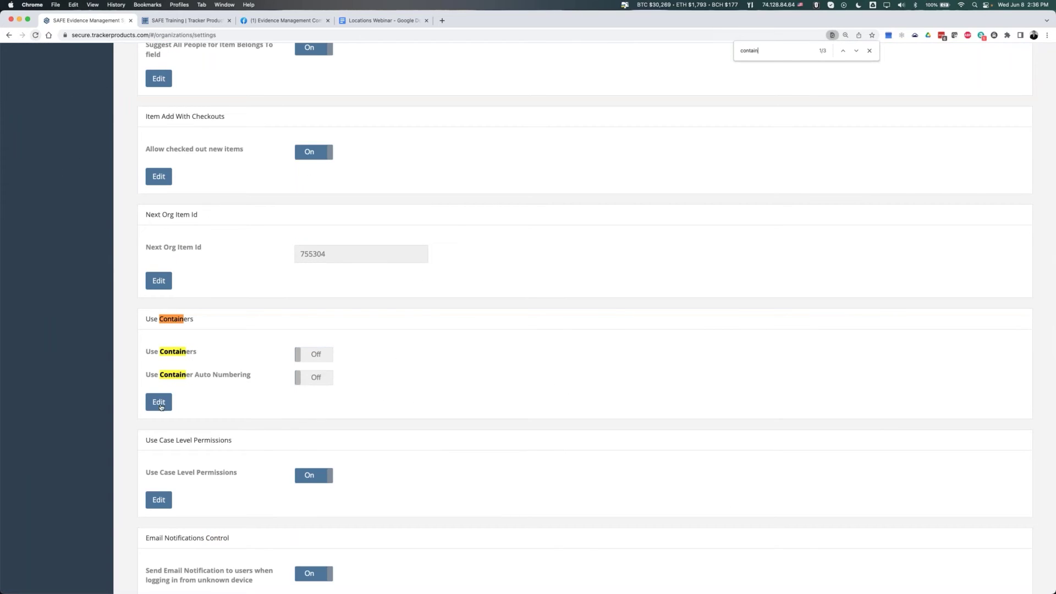
pyautogui.click(159, 402)
pyautogui.click(313, 354)
pyautogui.moveTo(146, 352); pyautogui.dragTo(222, 356)
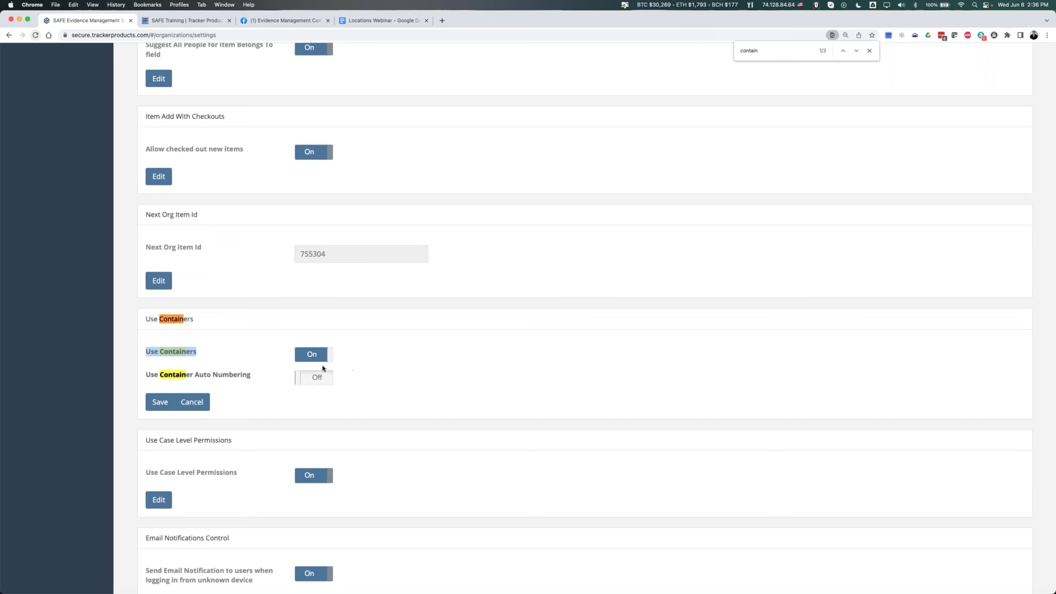
pyautogui.moveTo(146, 375); pyautogui.dragTo(268, 378)
pyautogui.click(264, 378)
pyautogui.click(311, 377)
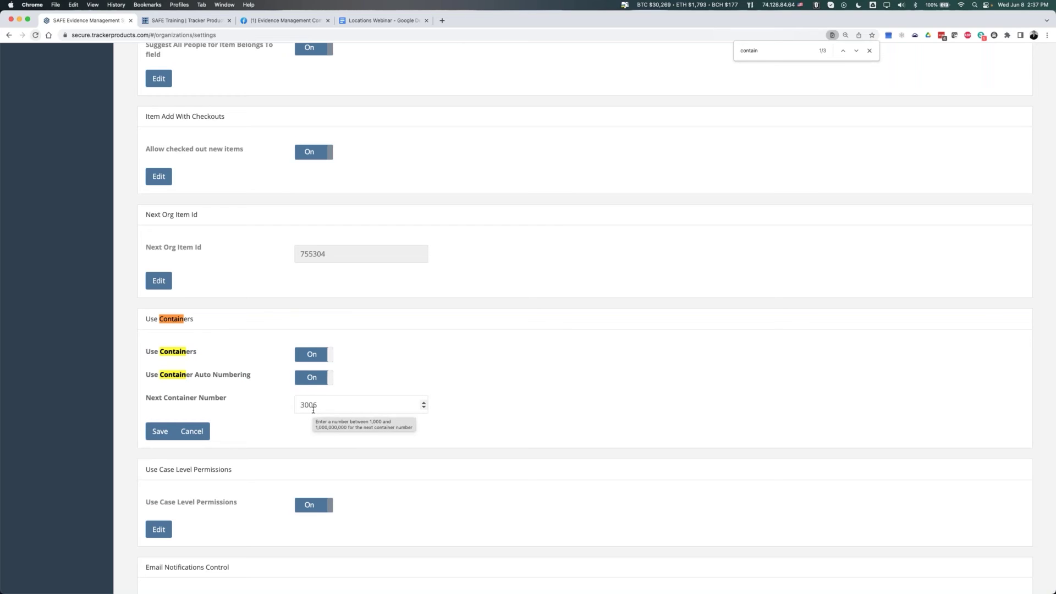
pyautogui.doubleClick(326, 407)
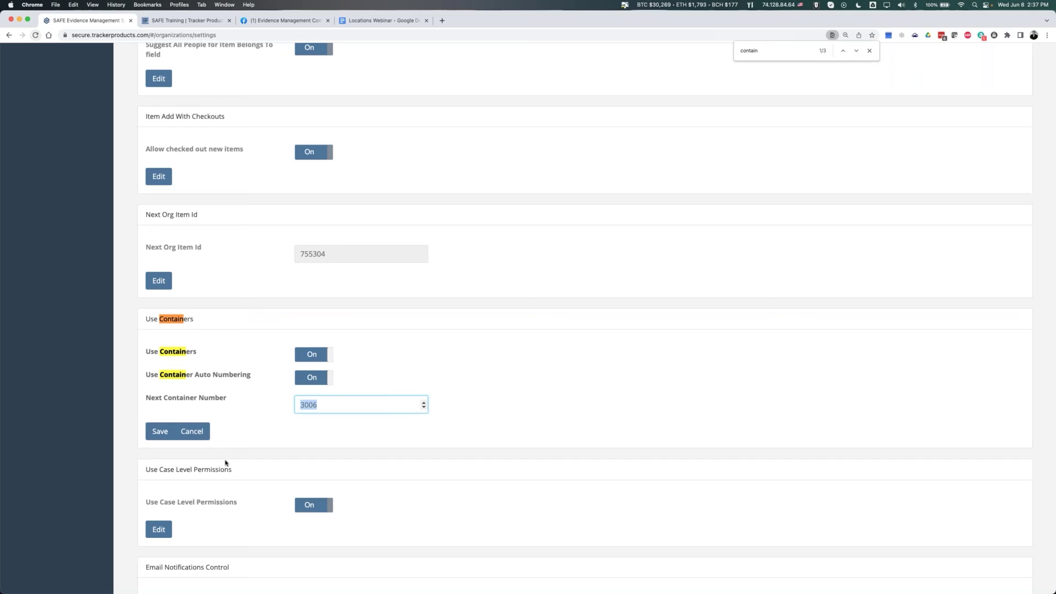
pyautogui.click(165, 433)
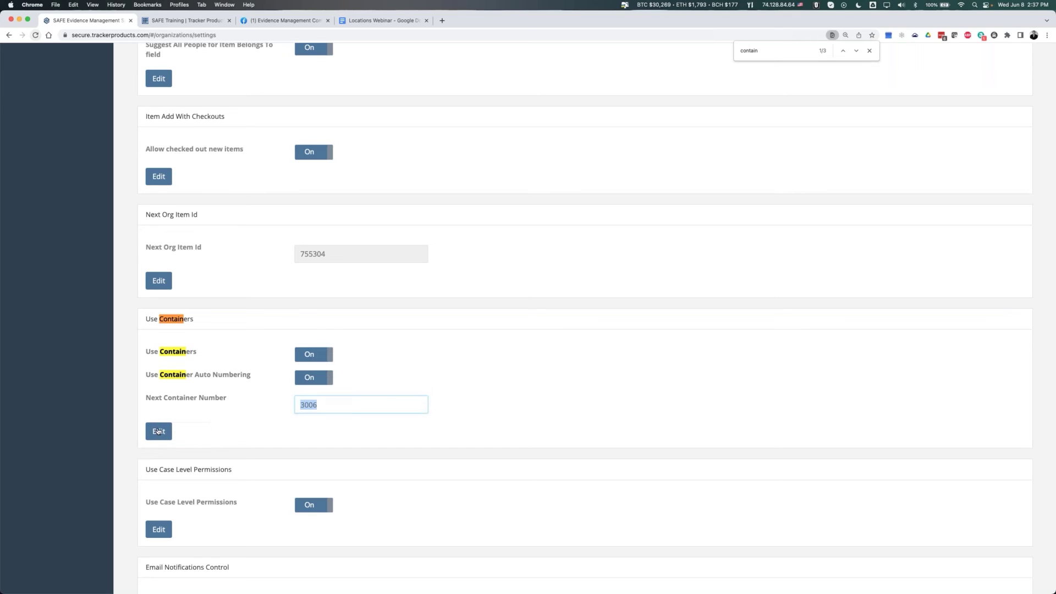
# - Return to case 2022-06-08 through Recent Cases
pyautogui.scroll(20, 38, 191)
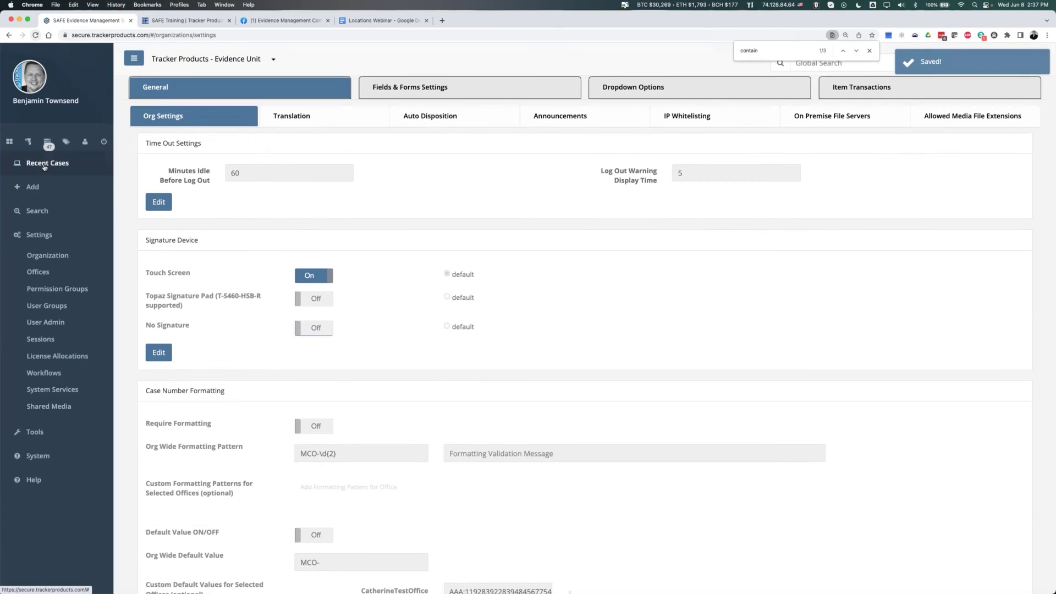
pyautogui.click(44, 164)
pyautogui.click(47, 188)
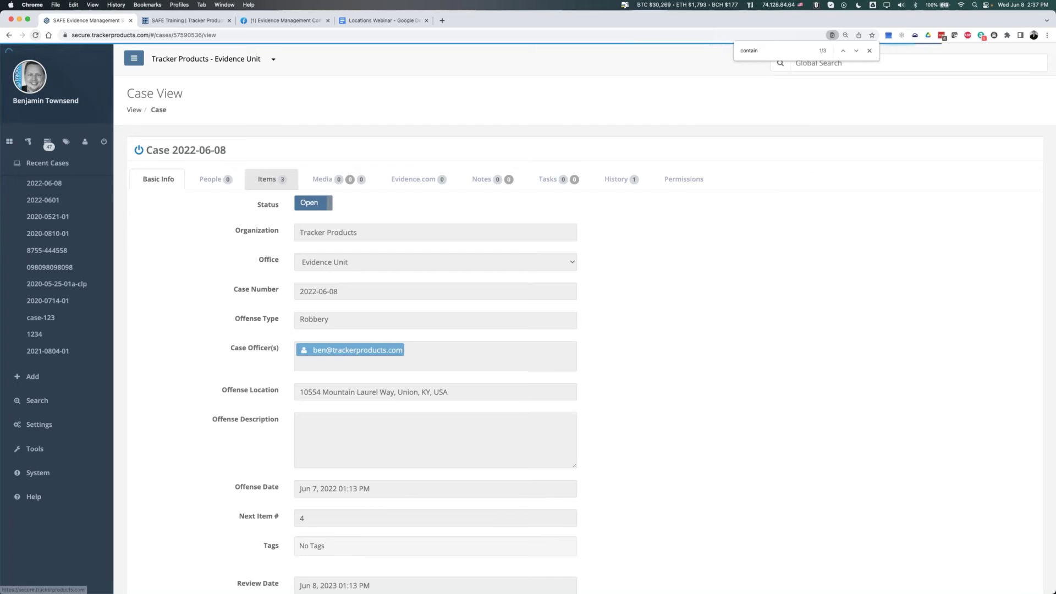
# - Select all three items in case 2022-06-08 and open their Actions menu
pyautogui.click(269, 179)
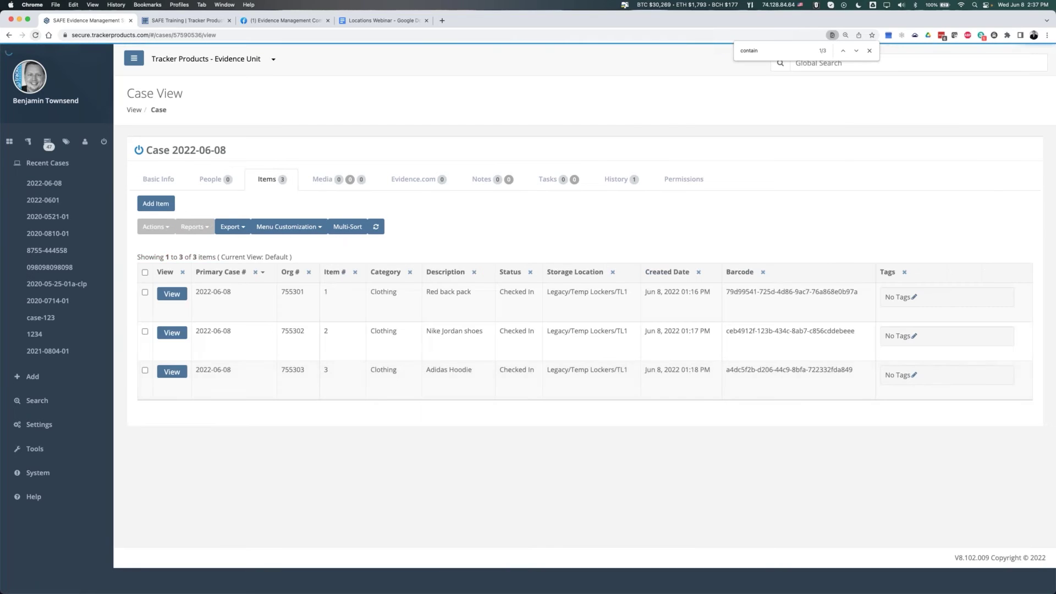
pyautogui.click(145, 272)
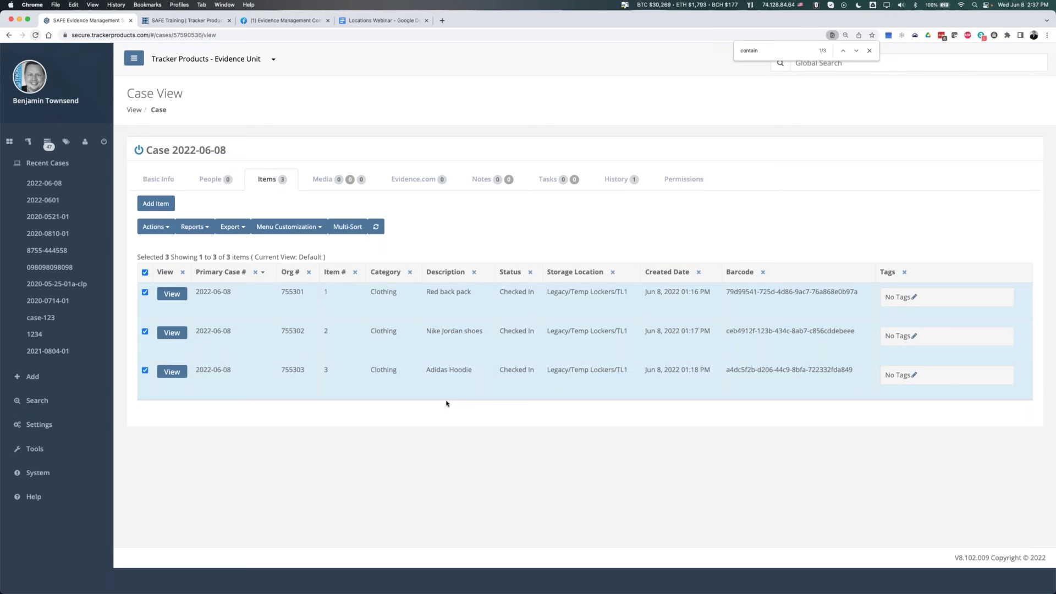
pyautogui.click(160, 228)
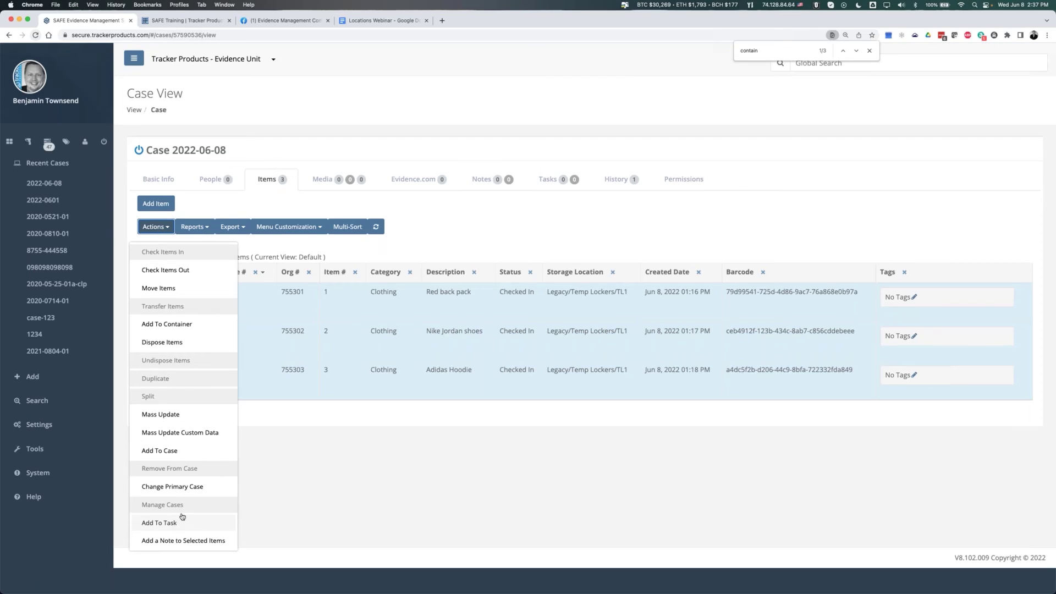
# - Add the three items to a new container with a signature, creating Containers/3006, and preview its label
pyautogui.click(158, 324)
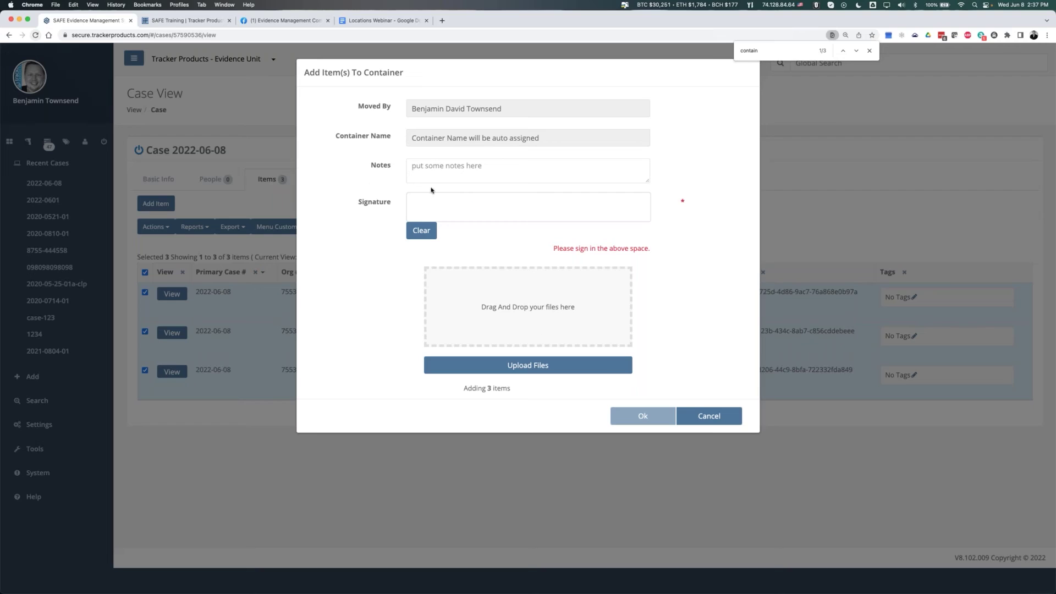
pyautogui.click(466, 170)
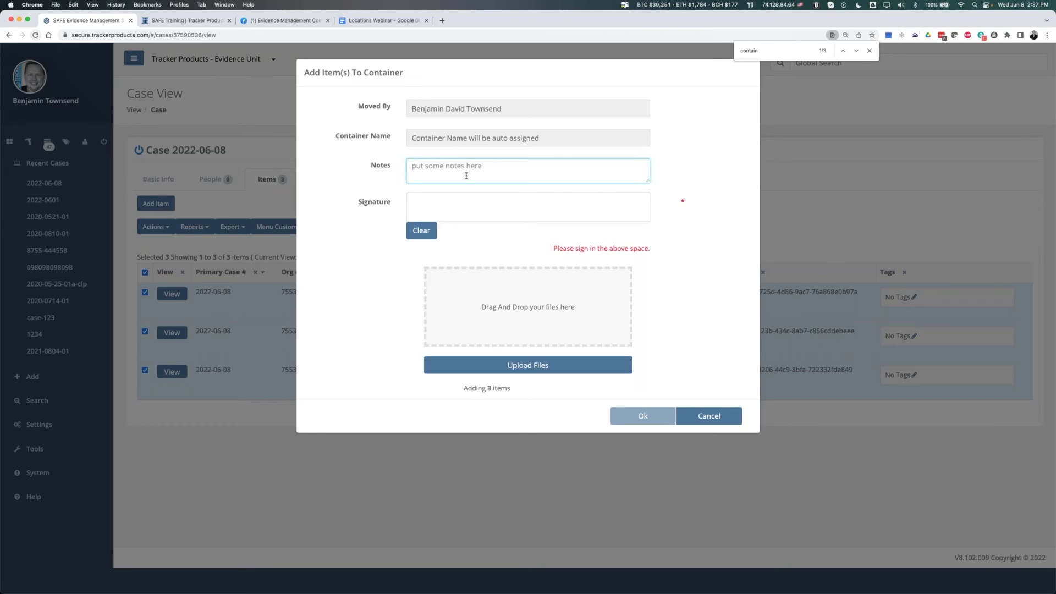
pyautogui.moveTo(434, 204)
pyautogui.mouseDown()
pyautogui.moveTo(457, 214)
pyautogui.moveTo(512, 211)
pyautogui.mouseUp()
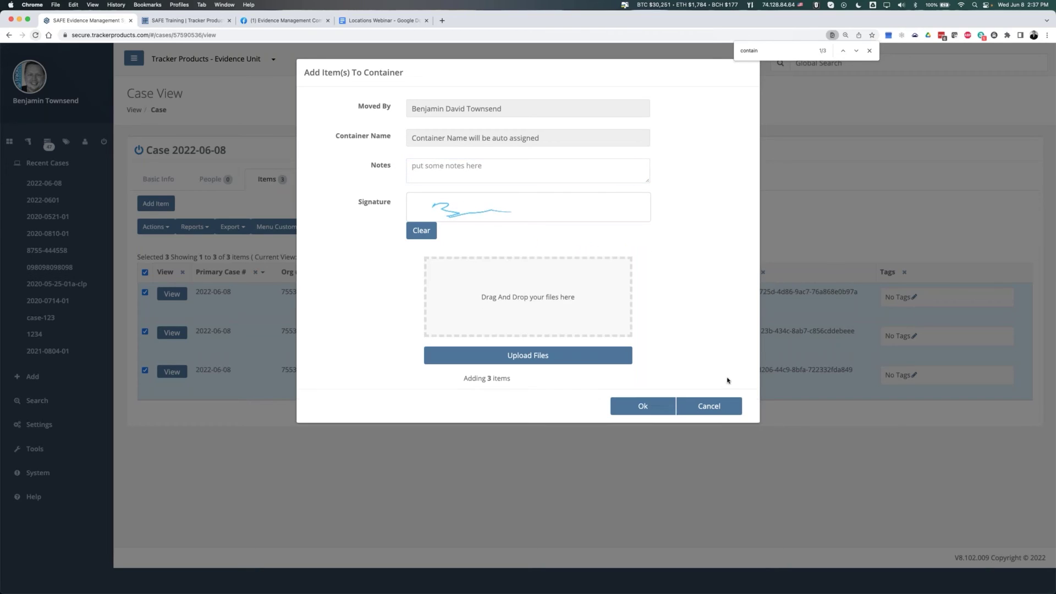
pyautogui.click(661, 409)
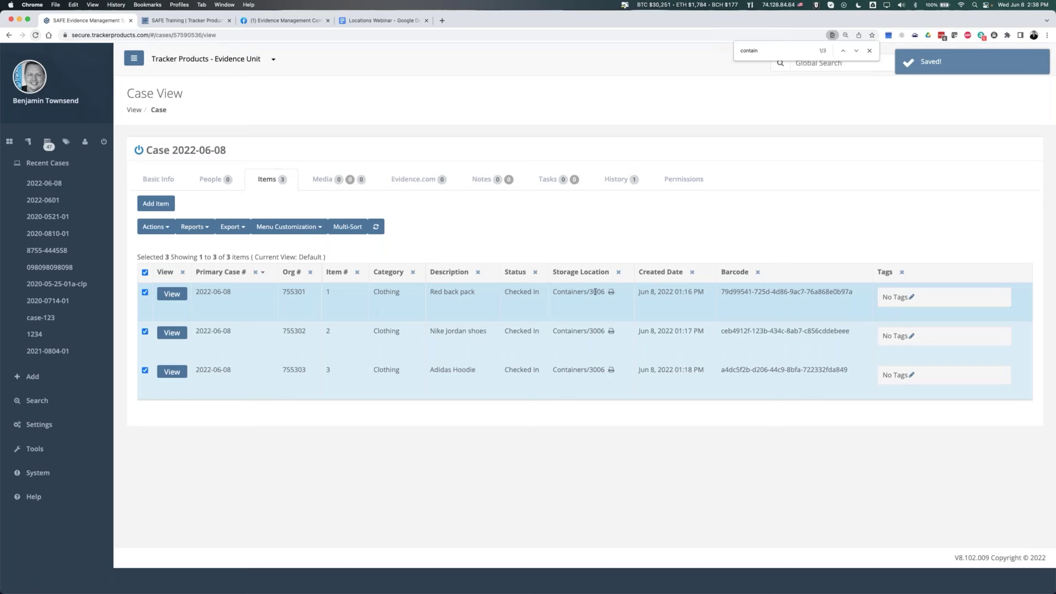
pyautogui.doubleClick(593, 292)
pyautogui.click(619, 262)
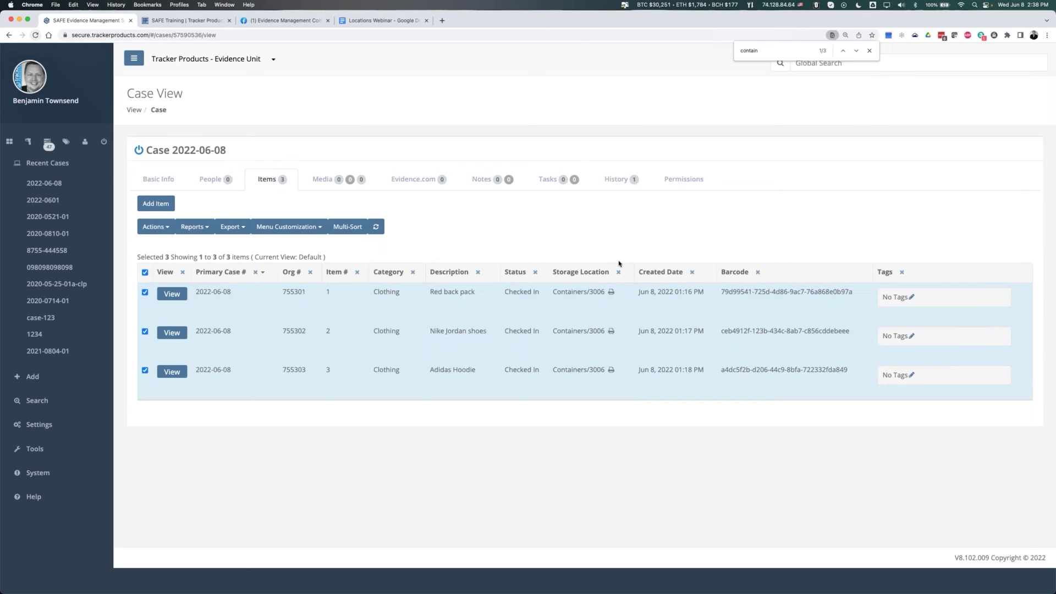
pyautogui.click(611, 293)
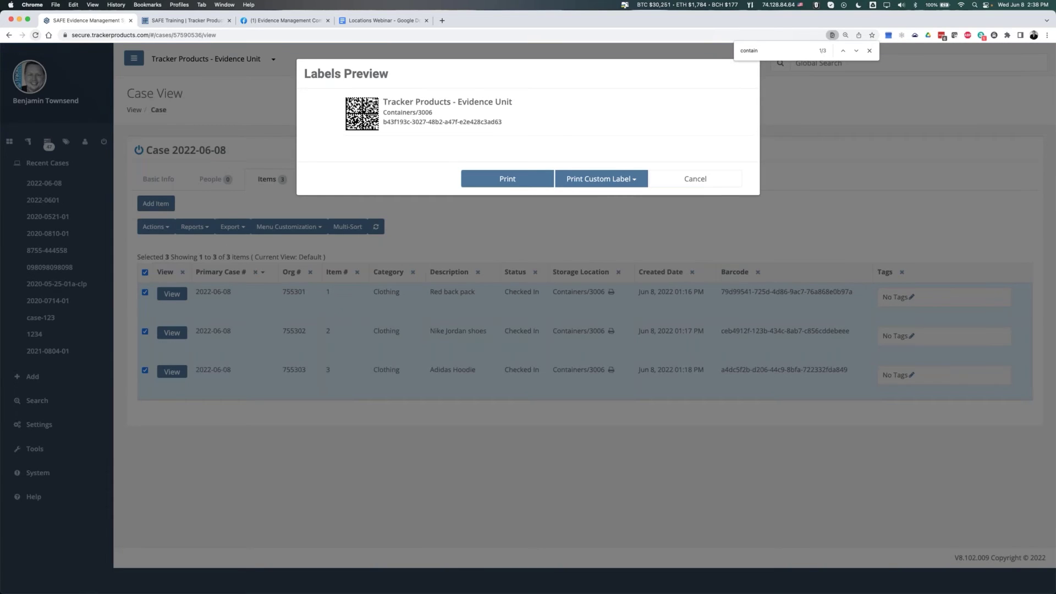
# - Close container 3006's label preview and clear the item selections
pyautogui.click(722, 178)
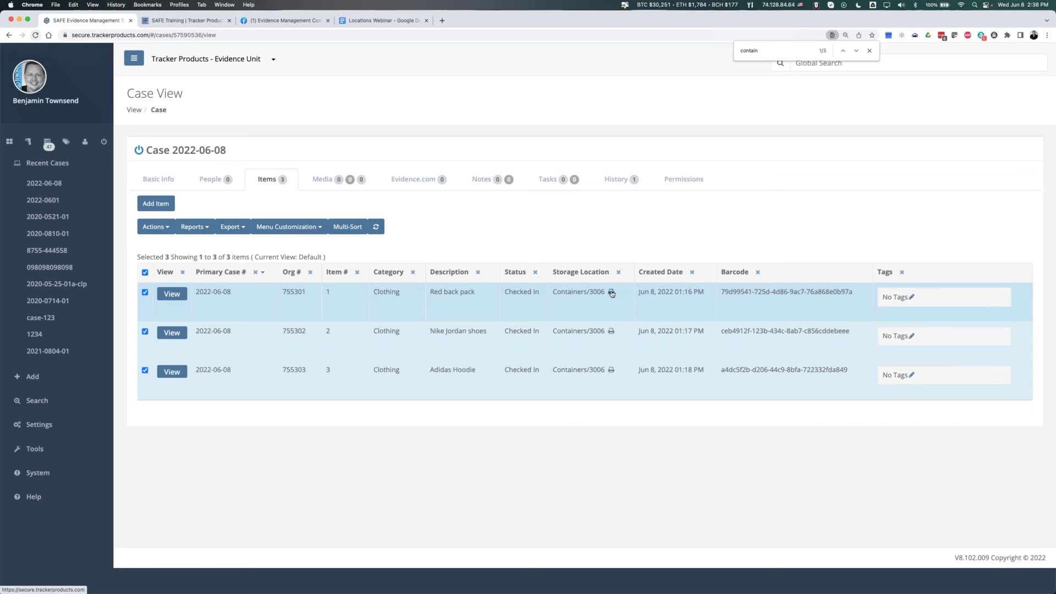
pyautogui.click(611, 292)
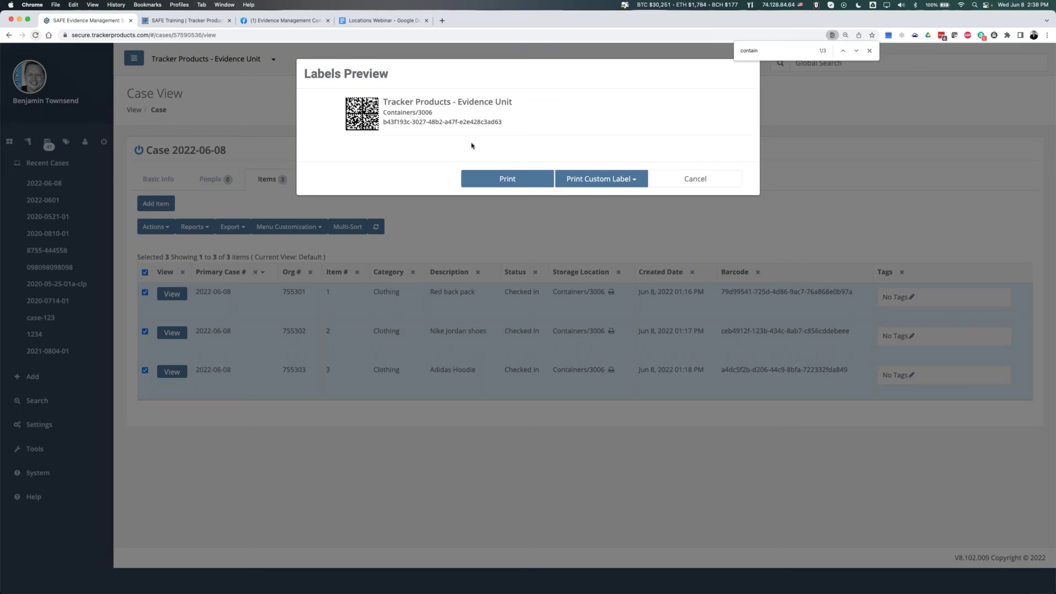
pyautogui.click(437, 249)
pyautogui.click(145, 272)
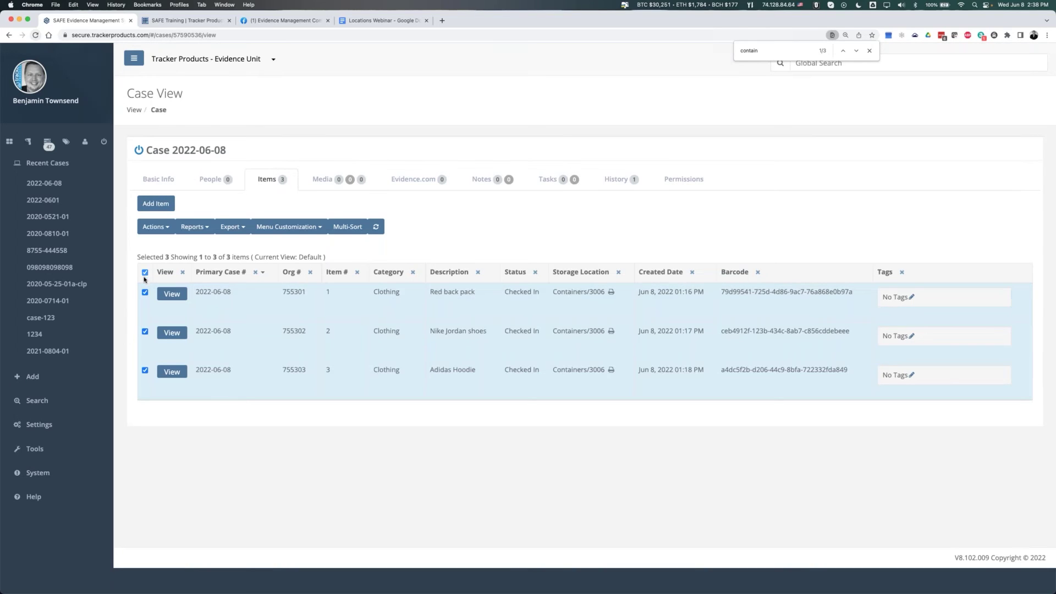
pyautogui.click(145, 292)
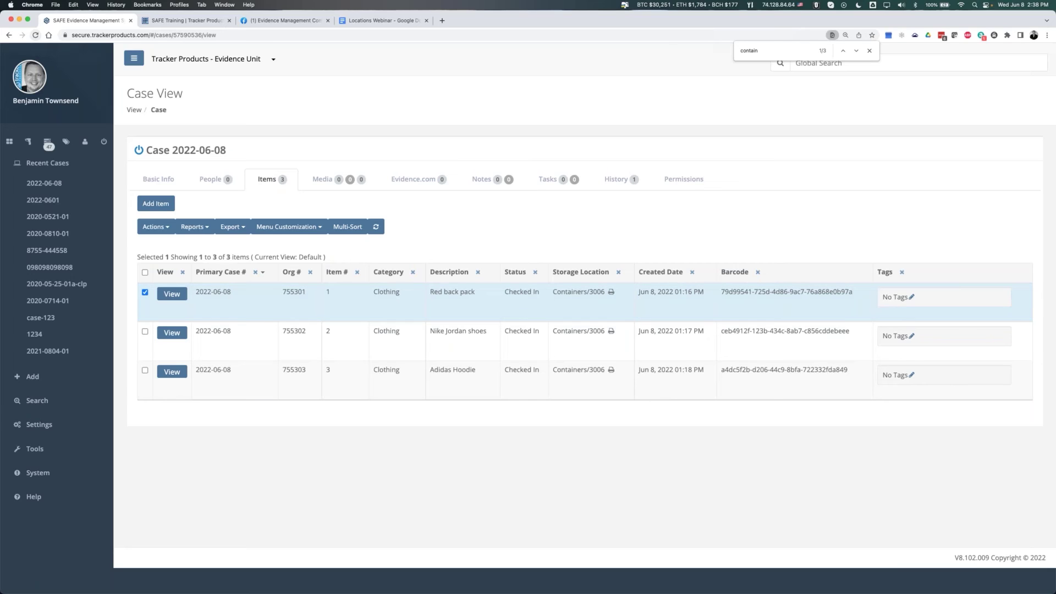
pyautogui.click(145, 292)
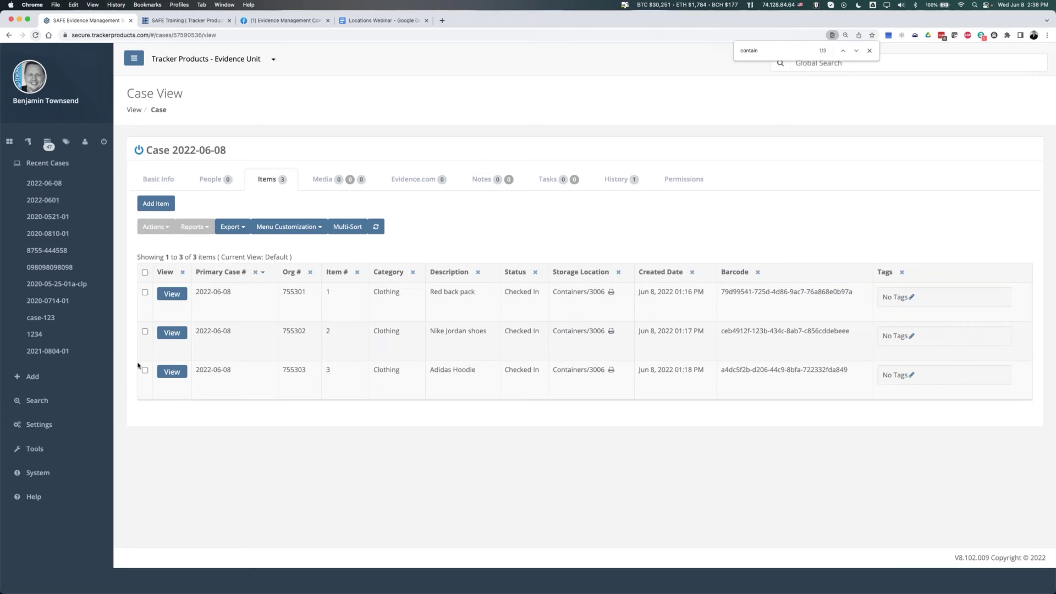
# - Go to Storage Locations under Settings › Tools
pyautogui.click(38, 424)
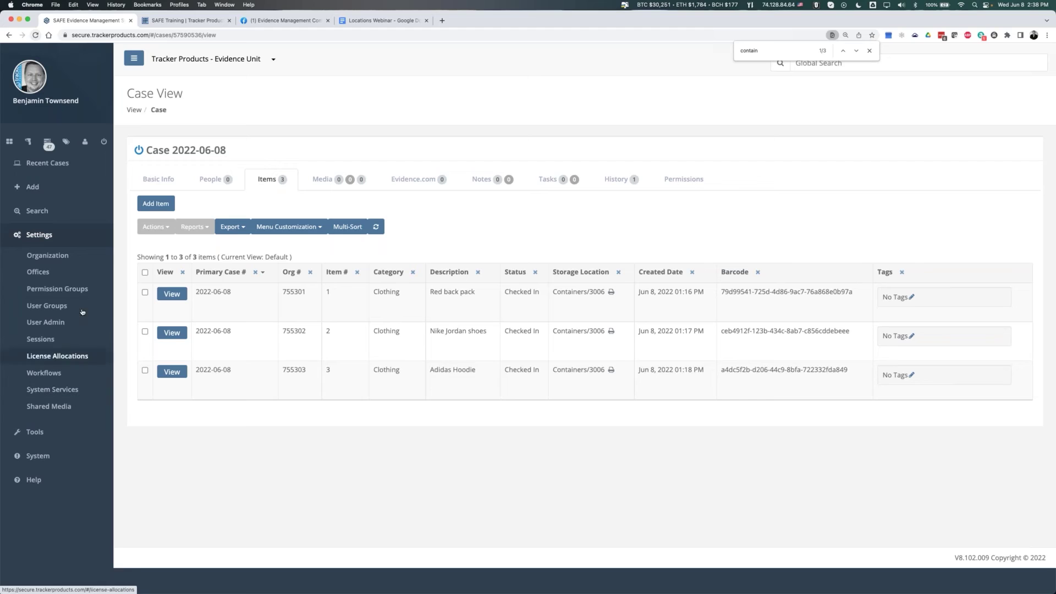
pyautogui.click(35, 432)
pyautogui.click(54, 279)
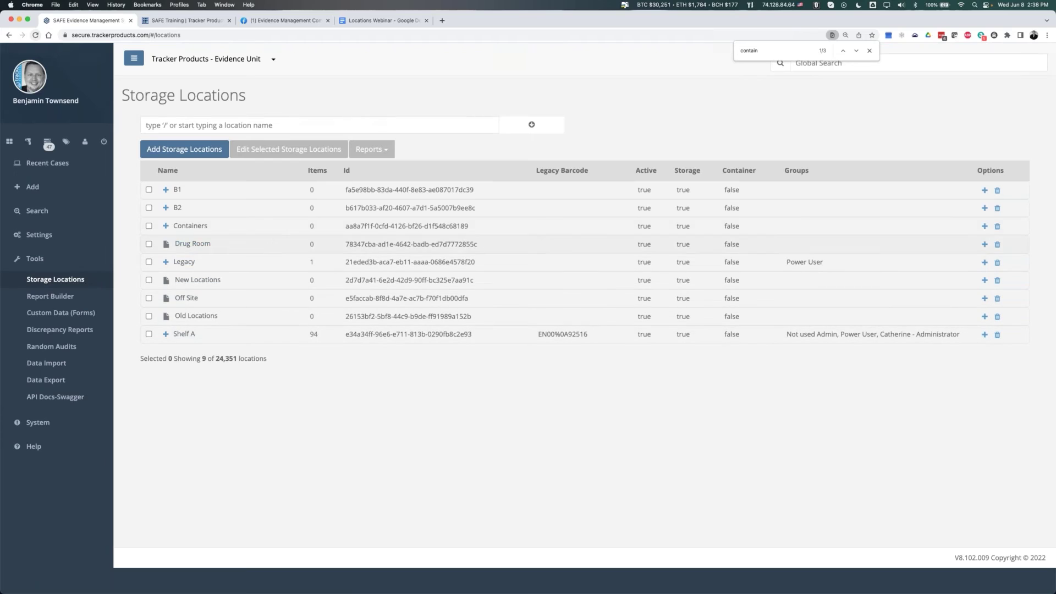
# - Expand Containers, select container 3006, and highlight its location Id
pyautogui.click(166, 226)
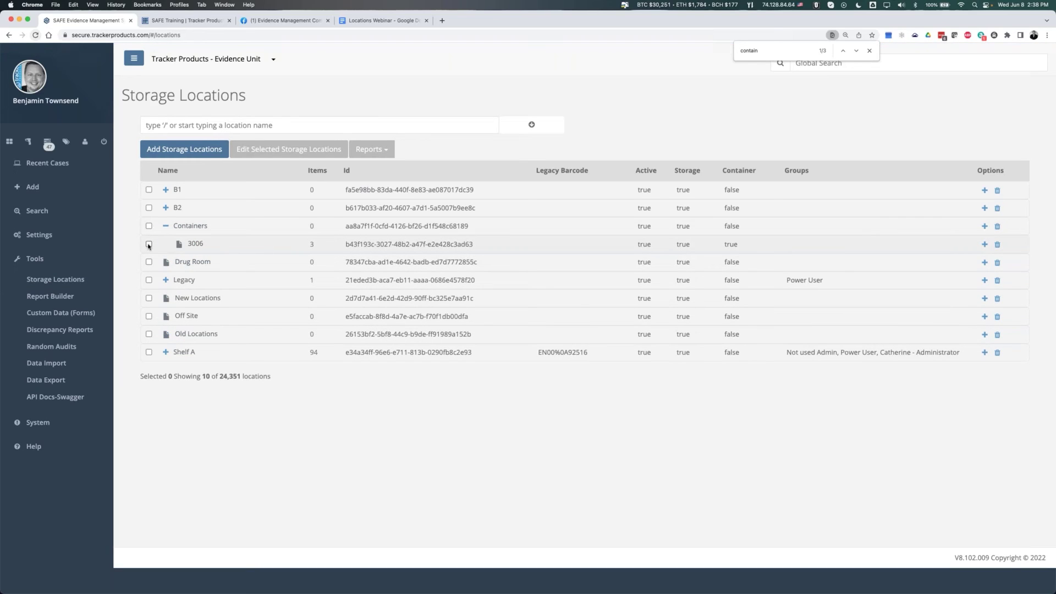
pyautogui.click(149, 244)
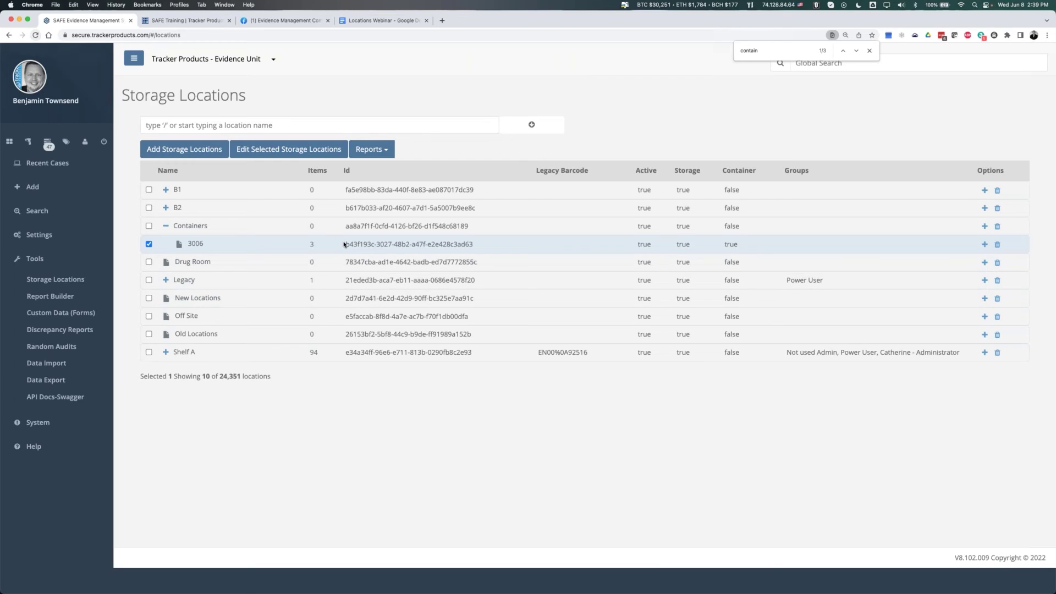
pyautogui.moveTo(344, 244); pyautogui.dragTo(494, 247)
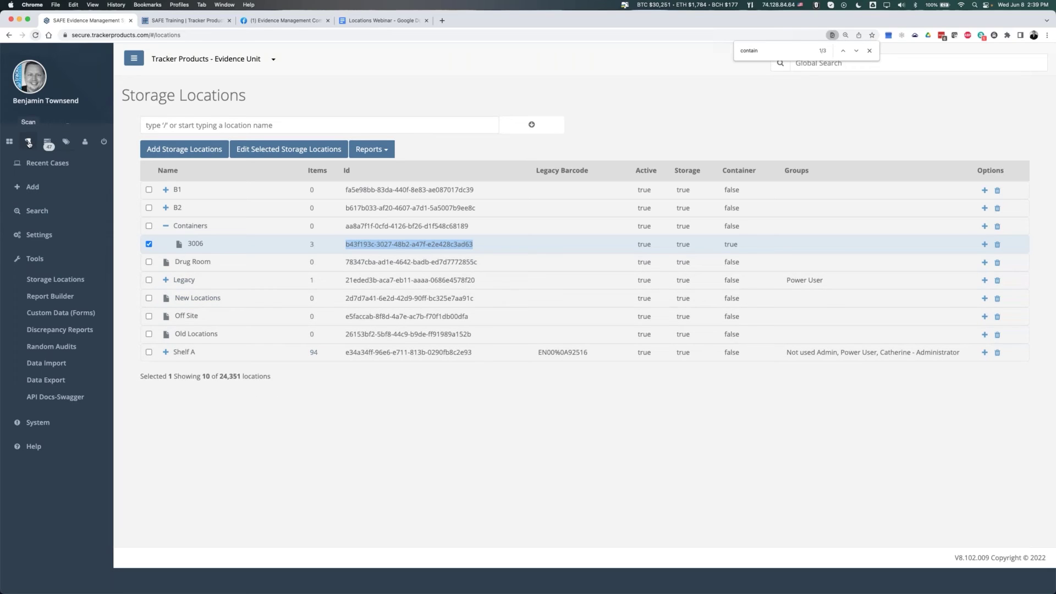
pyautogui.click(29, 143)
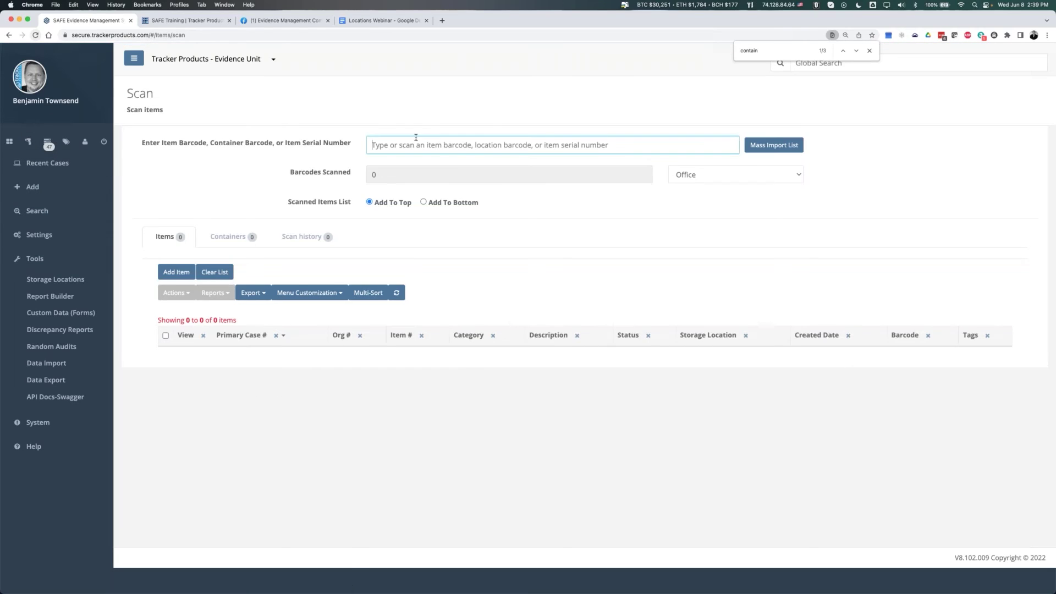
# - Scan container 3006's barcode and select the container in the Containers results
pyautogui.write('b43f193c-3027-48b2-a47f-e2e428c3ad63')
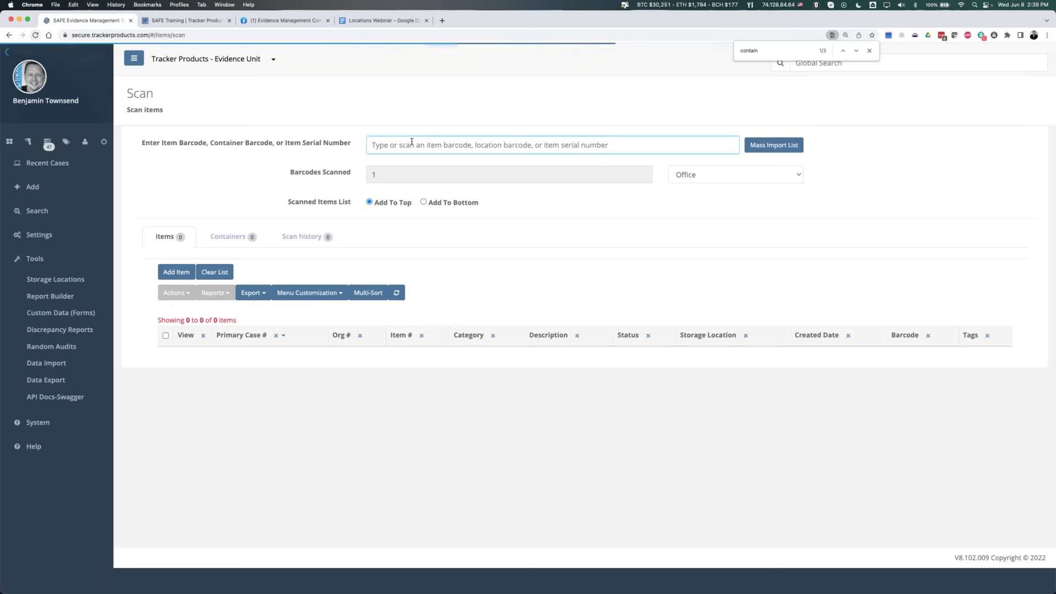
pyautogui.click(228, 238)
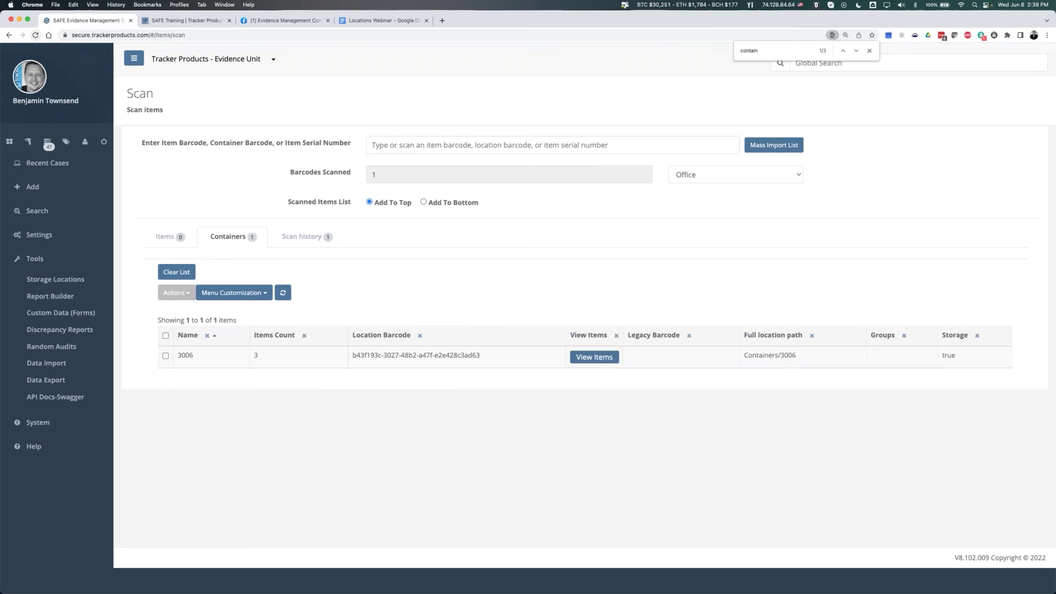
pyautogui.click(165, 356)
# - Move container 3006 to destination B1/R2 and save
pyautogui.click(174, 293)
pyautogui.click(185, 316)
pyautogui.click(447, 149)
pyautogui.write('/')
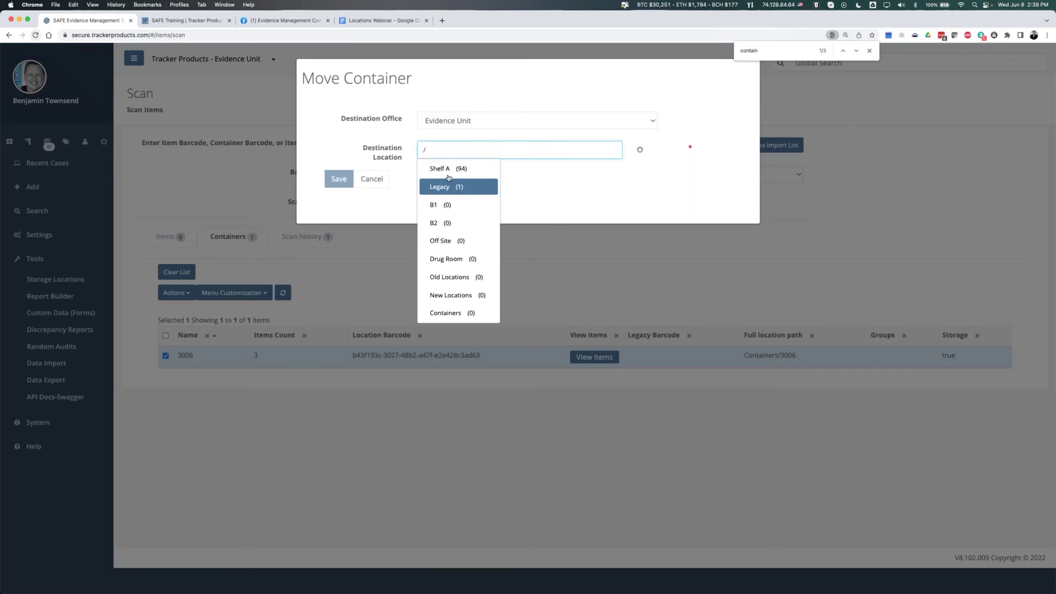
pyautogui.press('Down')
pyautogui.press('Down')
pyautogui.press('Return')
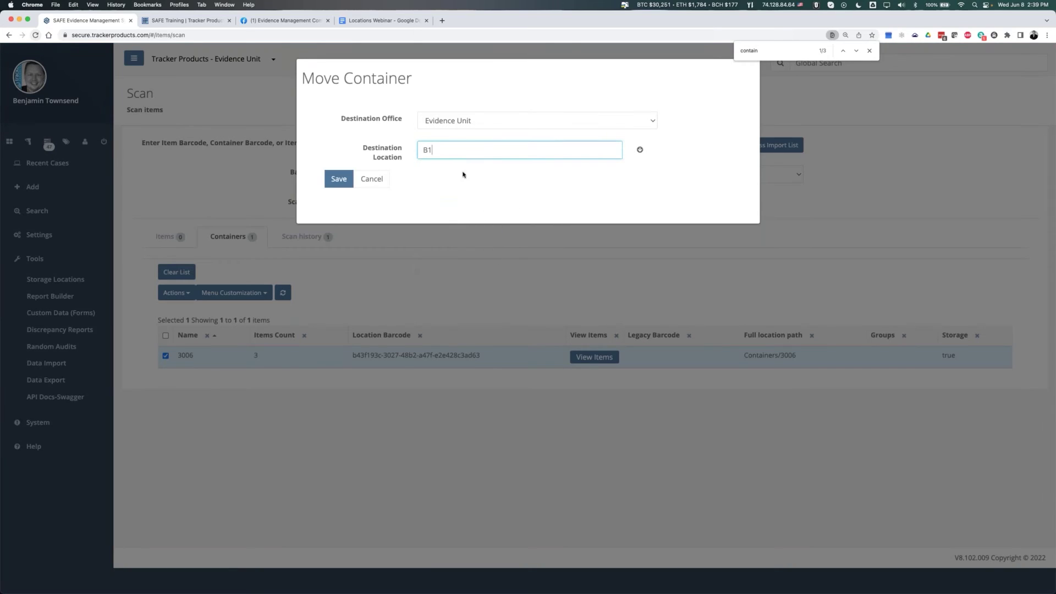
pyautogui.press('Down')
pyautogui.press('Return')
pyautogui.click(340, 178)
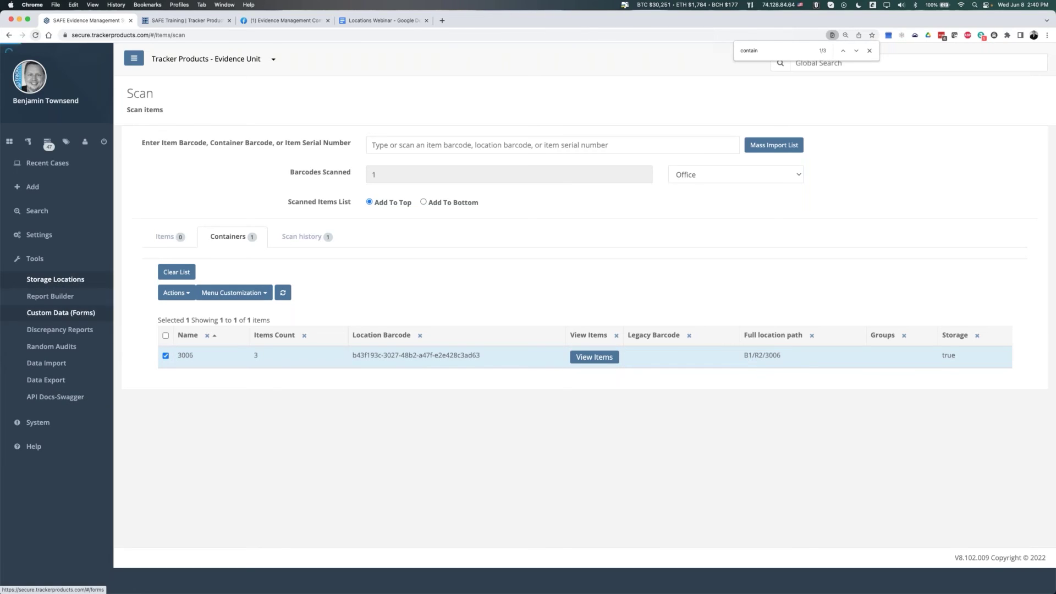
pyautogui.click(55, 279)
# - Expand B1 and R2 to confirm container 3006 sits under R2 with Container true, then collapse R2
pyautogui.click(165, 190)
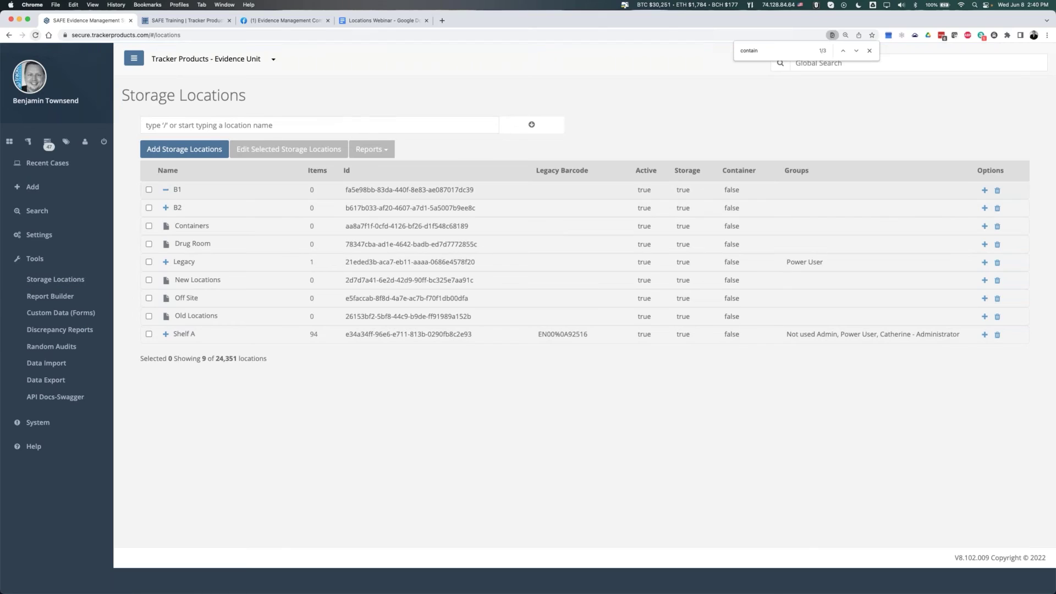
pyautogui.click(178, 226)
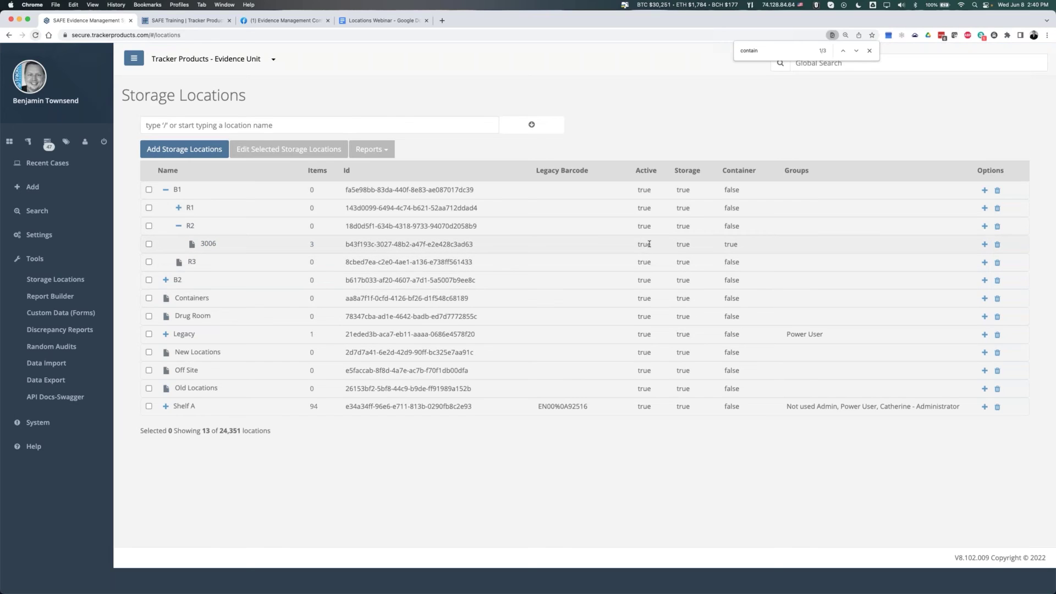
pyautogui.moveTo(722, 244); pyautogui.dragTo(752, 246)
pyautogui.click(726, 245)
pyautogui.doubleClick(726, 244)
pyautogui.click(178, 227)
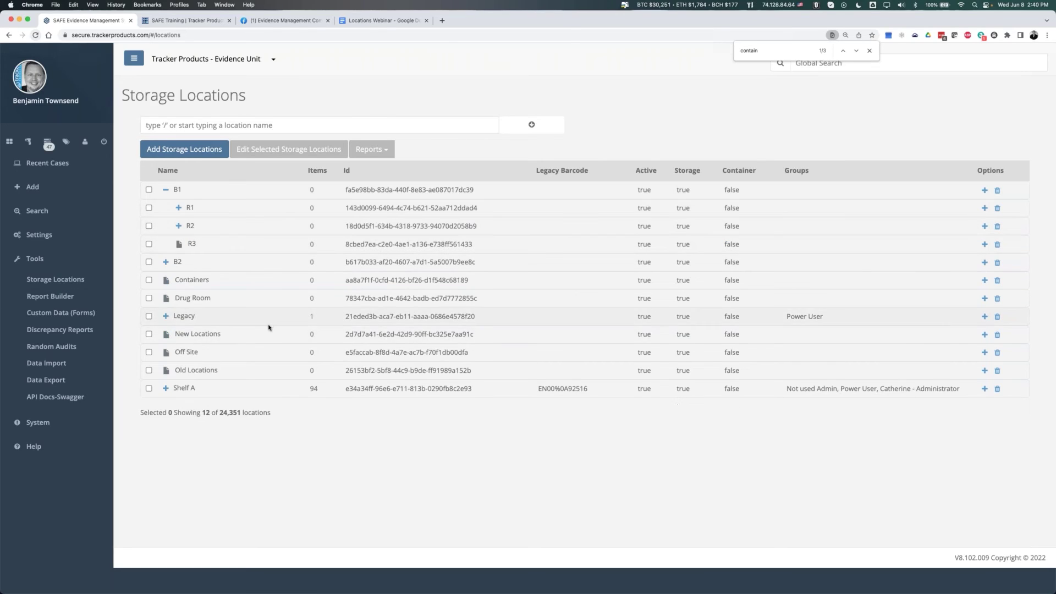
# - Tick storage locations R1, R2 and R3 under B1
pyautogui.click(149, 208)
pyautogui.click(148, 226)
pyautogui.click(148, 245)
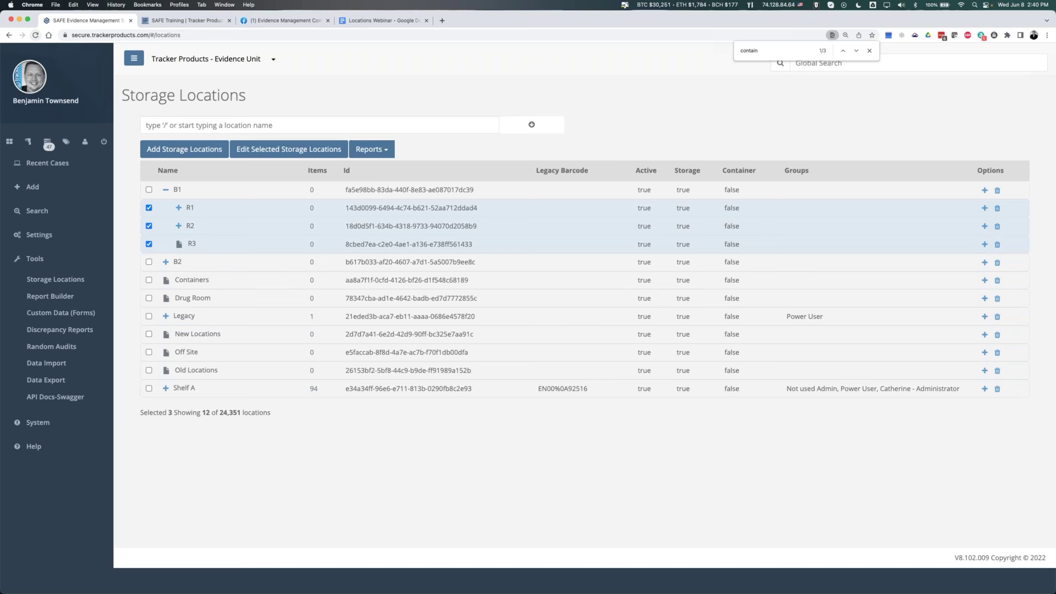
# - Preview barcode labels for the three locations without printing, then close the Reports list
pyautogui.click(370, 149)
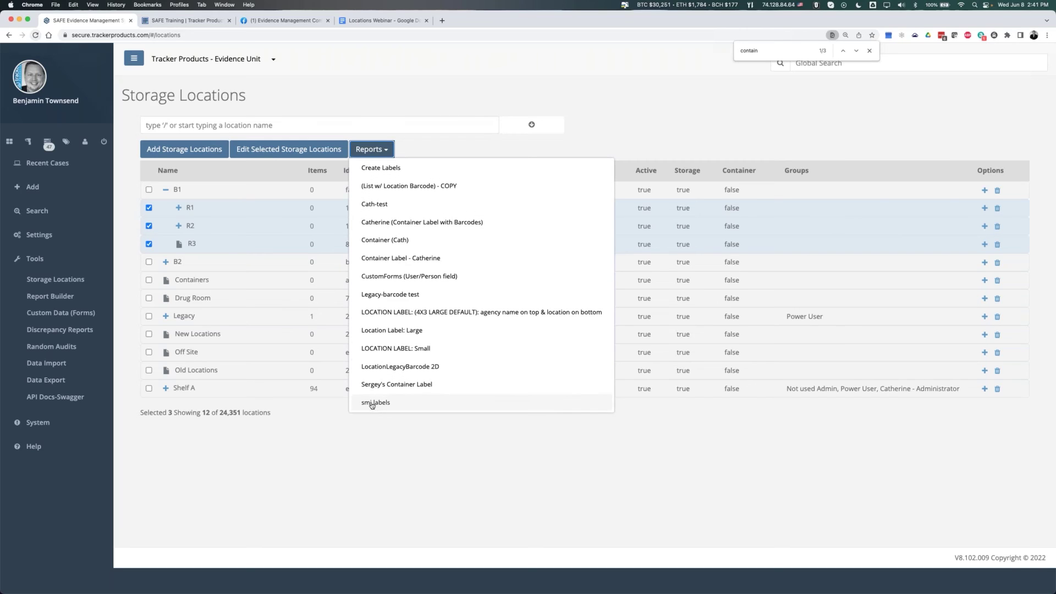
pyautogui.click(380, 168)
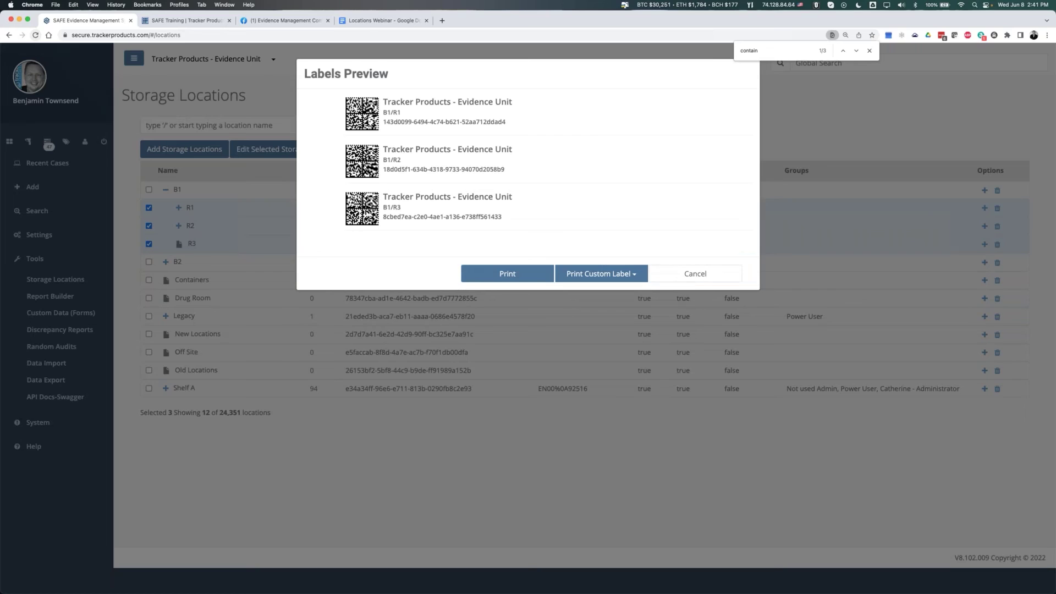
pyautogui.click(682, 272)
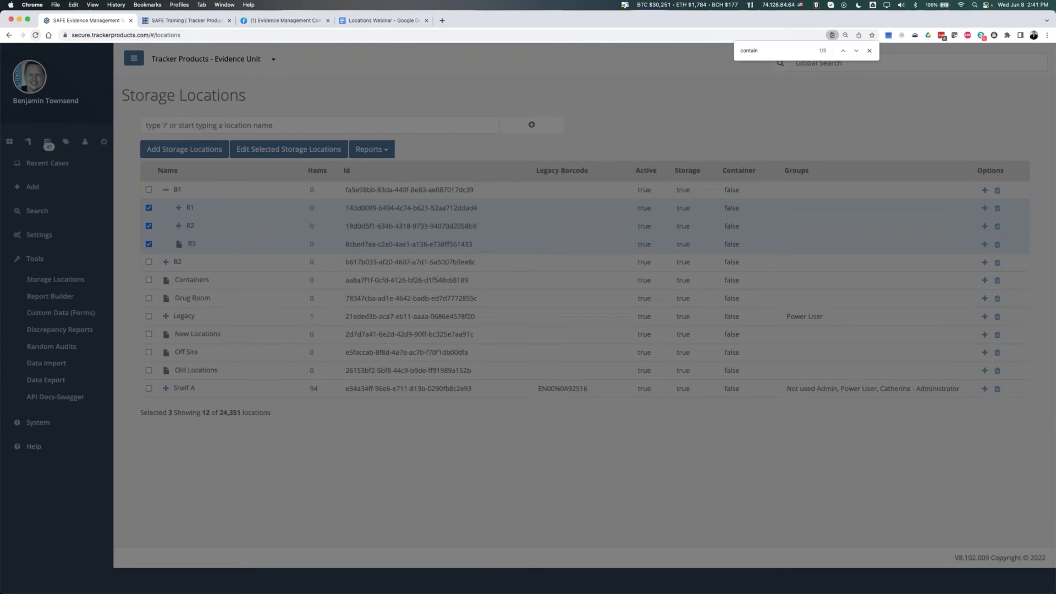
pyautogui.click(371, 149)
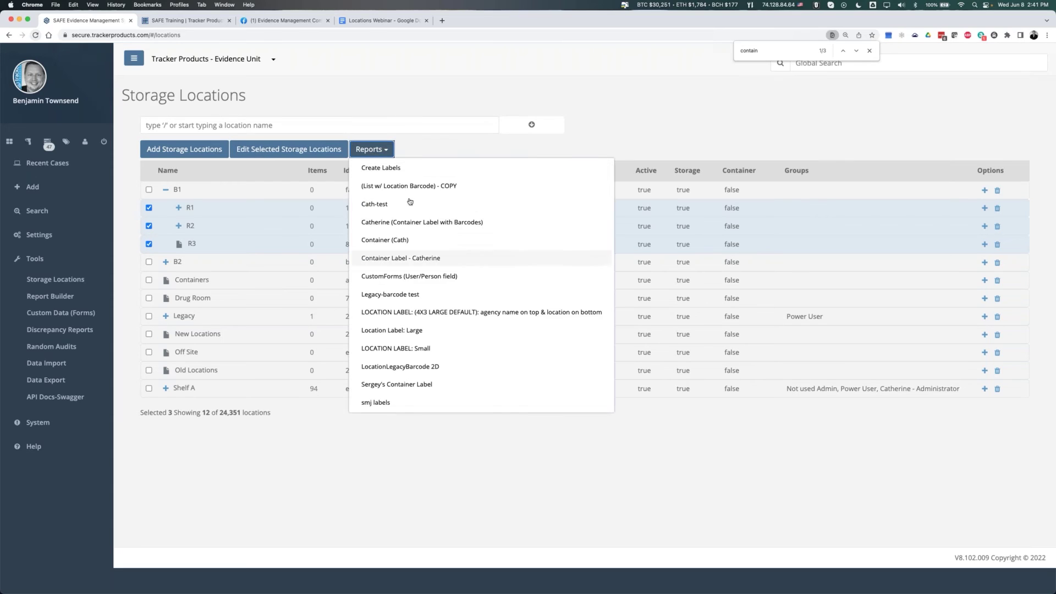
pyautogui.click(469, 152)
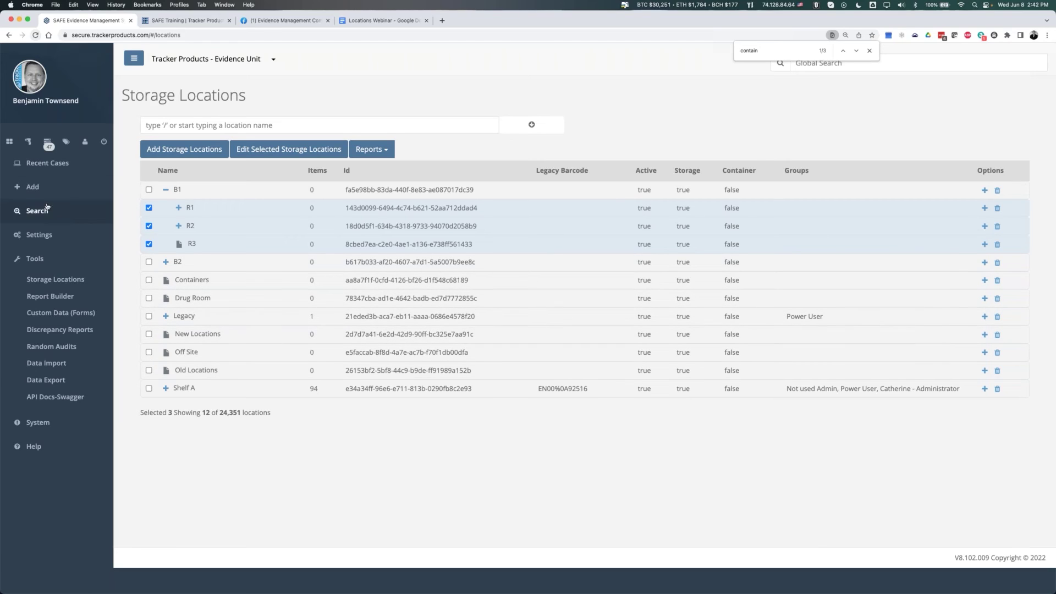
# - Select all three items of case 2022-06-08 and start moving them out of their container
pyautogui.click(44, 163)
pyautogui.click(45, 185)
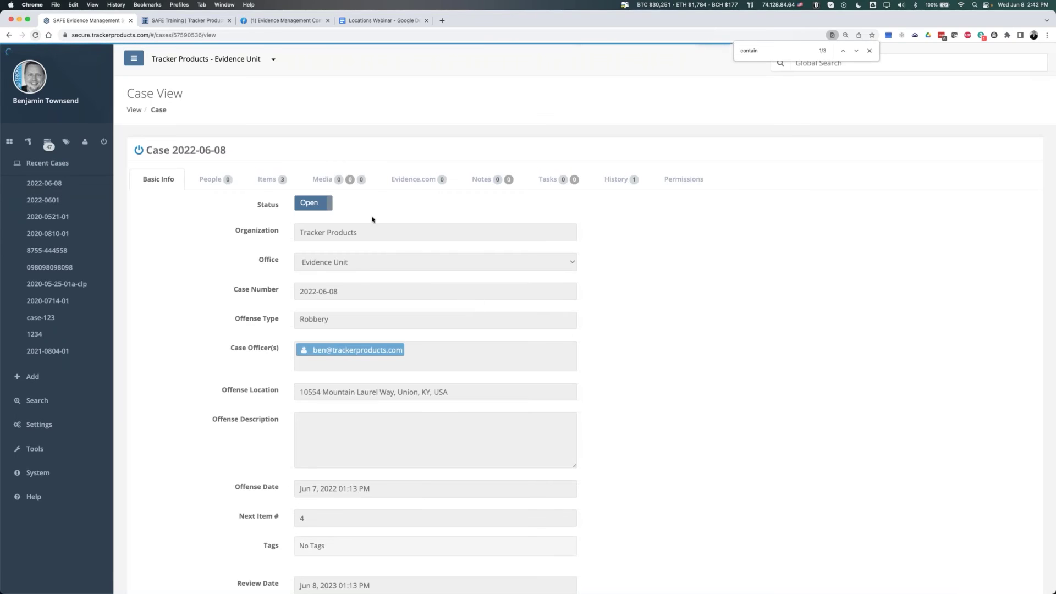
pyautogui.click(268, 179)
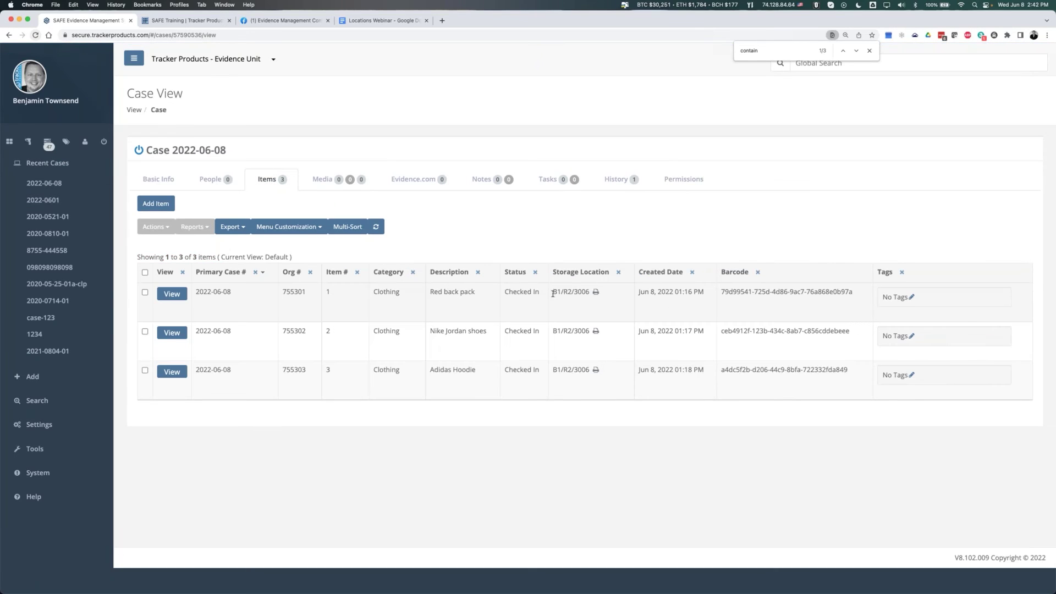
pyautogui.click(145, 273)
pyautogui.click(156, 227)
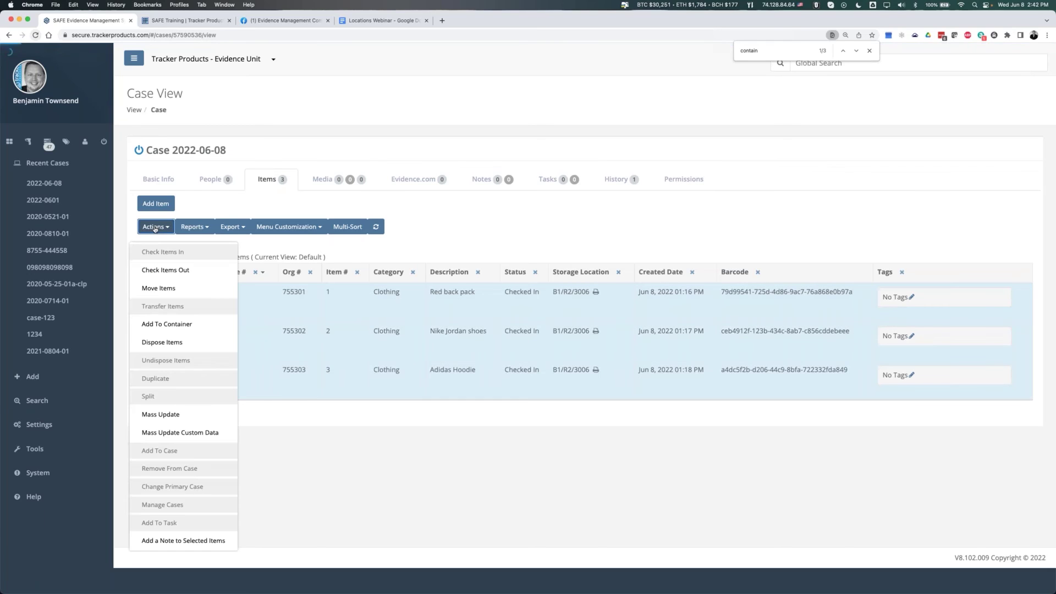
pyautogui.click(160, 291)
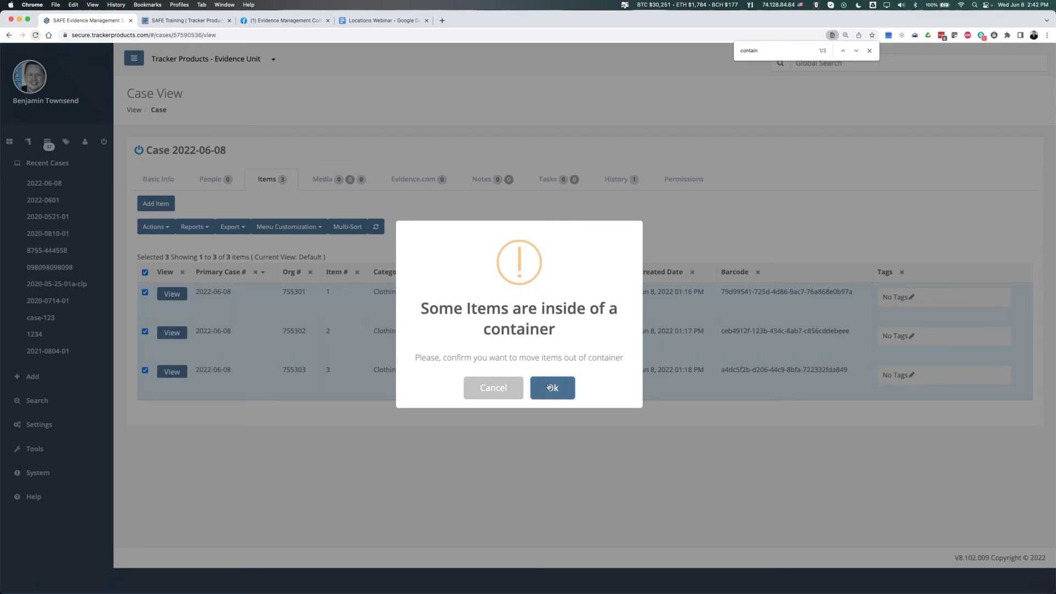
pyautogui.click(573, 389)
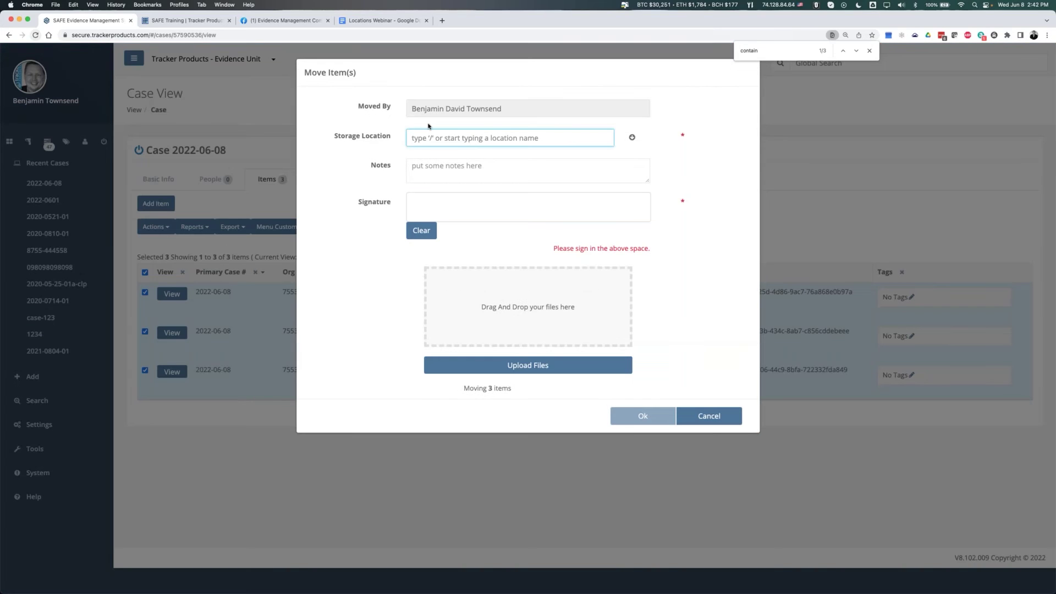
# - Choose Legacy/Temp Lockers as the new location, sign, and confirm the move
pyautogui.write('temp')
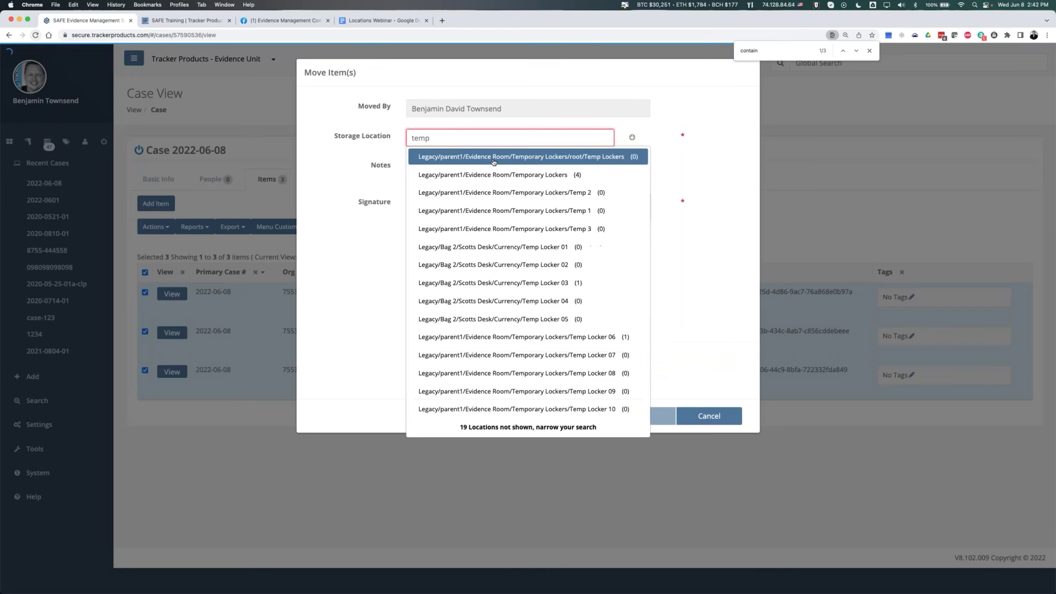
pyautogui.press('super+a')
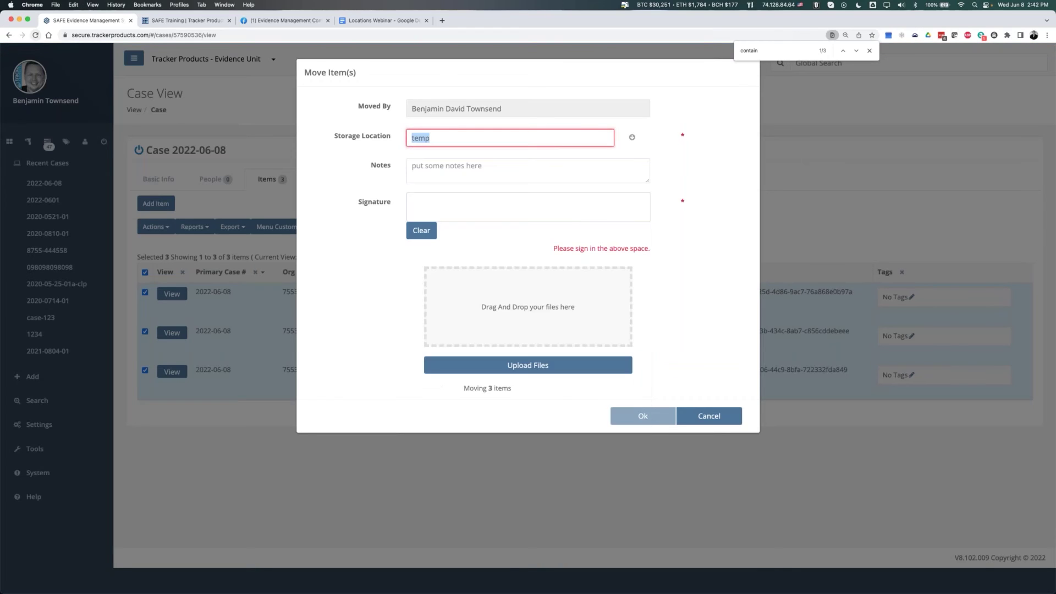
pyautogui.write('lega')
pyautogui.click(466, 161)
pyautogui.write('/te')
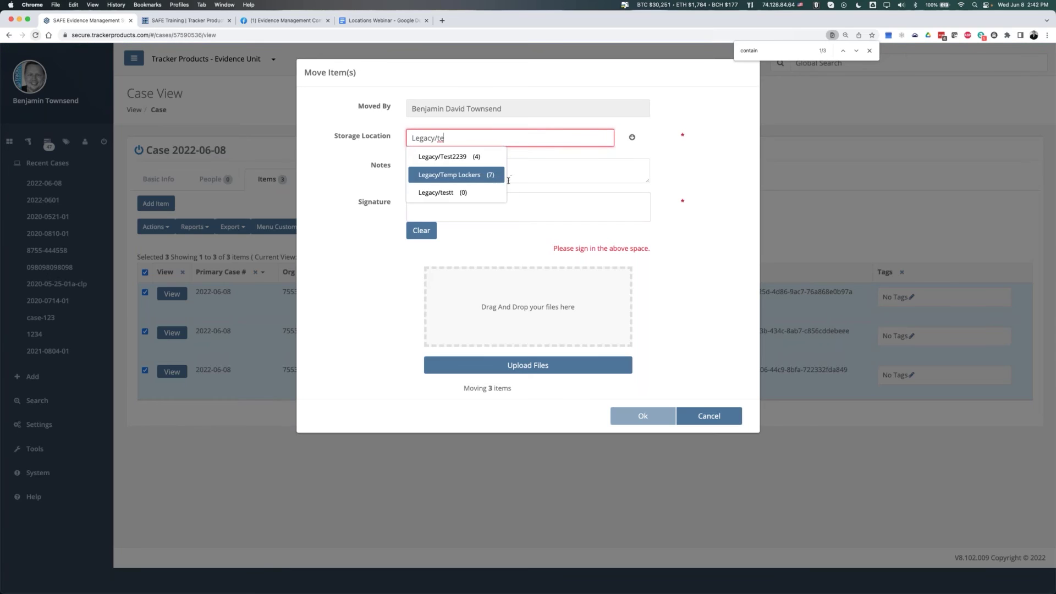
pyautogui.click(461, 176)
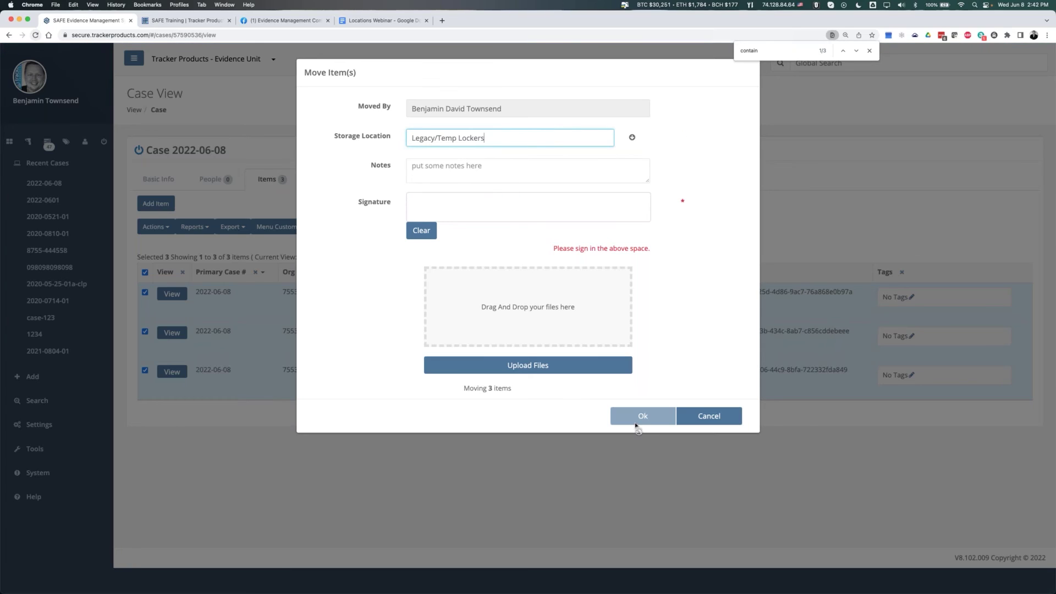
pyautogui.moveTo(444, 210)
pyautogui.mouseDown()
pyautogui.moveTo(496, 223)
pyautogui.moveTo(477, 209)
pyautogui.mouseUp()
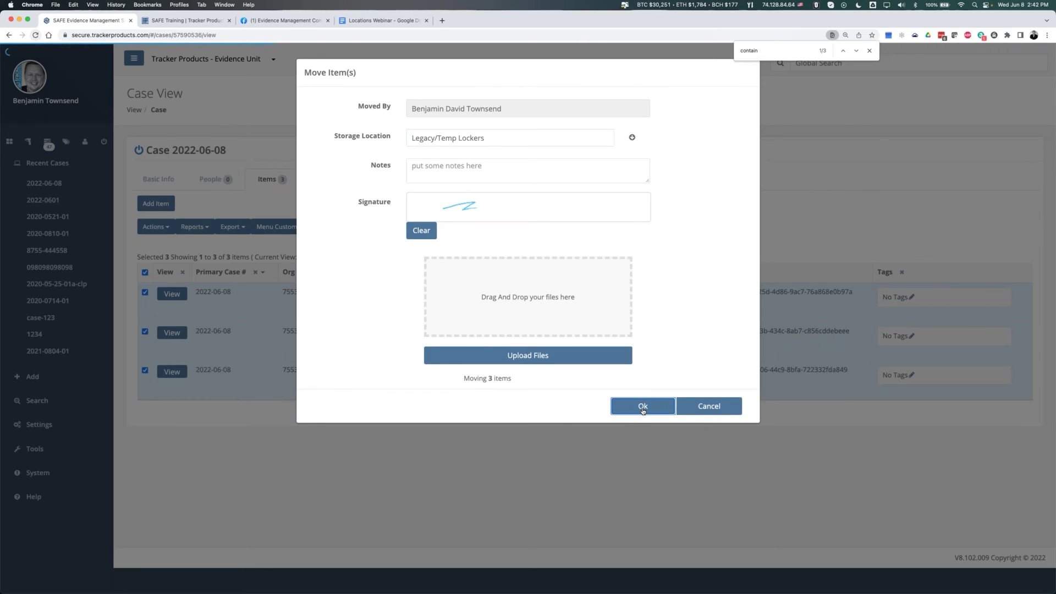
pyautogui.click(642, 407)
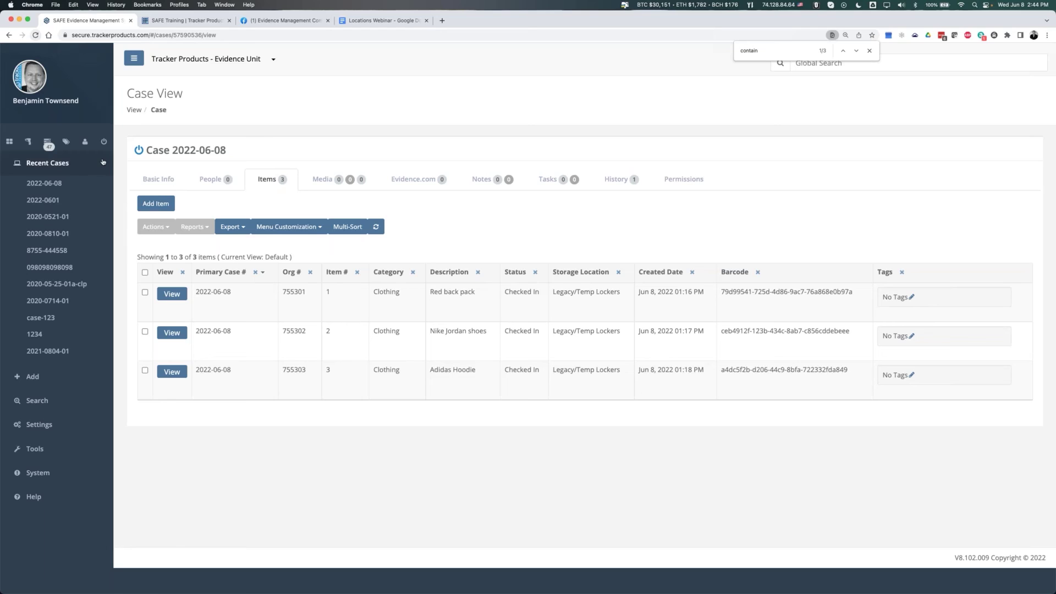
# - Untick Create for Check Ins, Check Outs, Disposals, Moves and Transfers in Basic User permissions
pyautogui.click(38, 425)
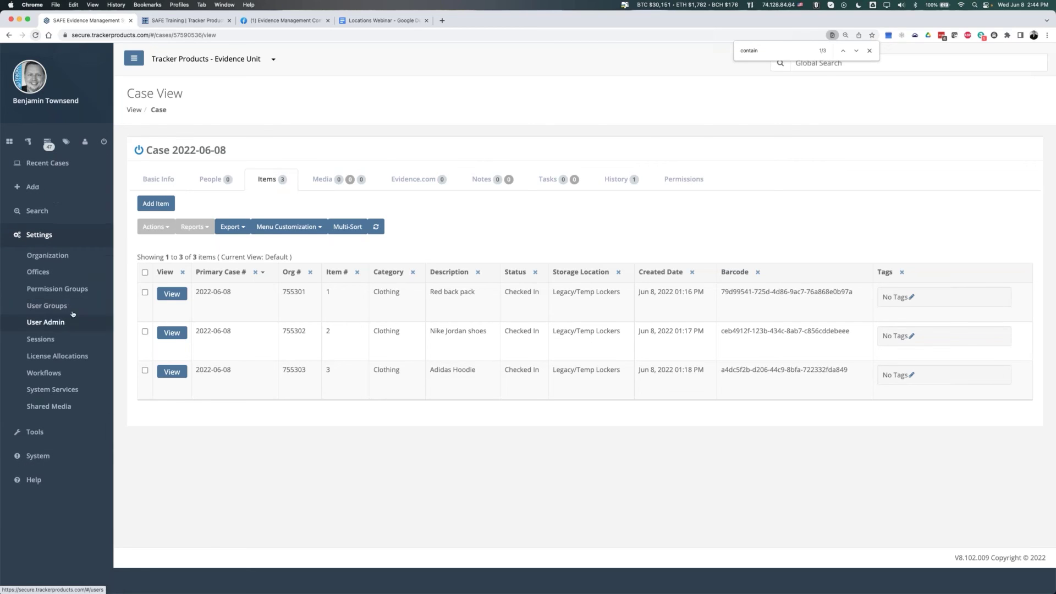
pyautogui.click(56, 289)
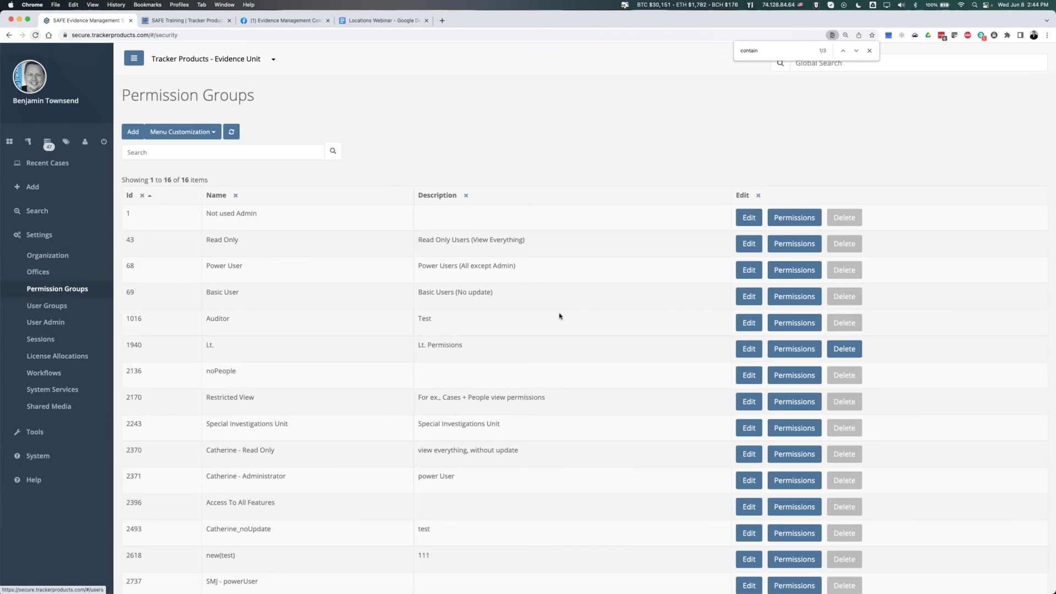
pyautogui.click(791, 294)
pyautogui.scroll(-2, 490, 300)
pyautogui.click(453, 388)
pyautogui.click(453, 367)
pyautogui.click(453, 407)
pyautogui.click(454, 426)
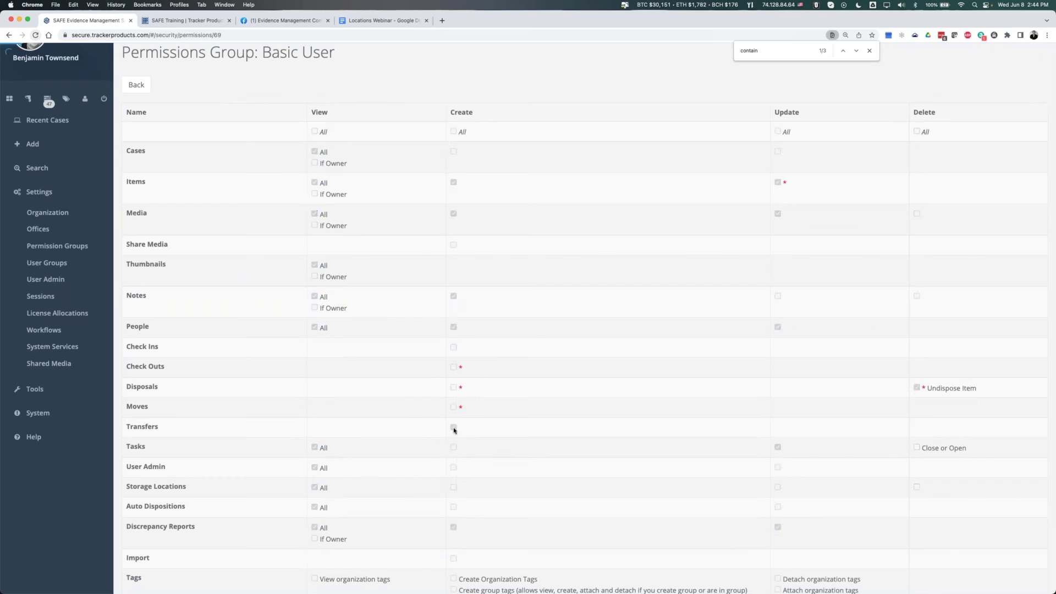
pyautogui.click(454, 347)
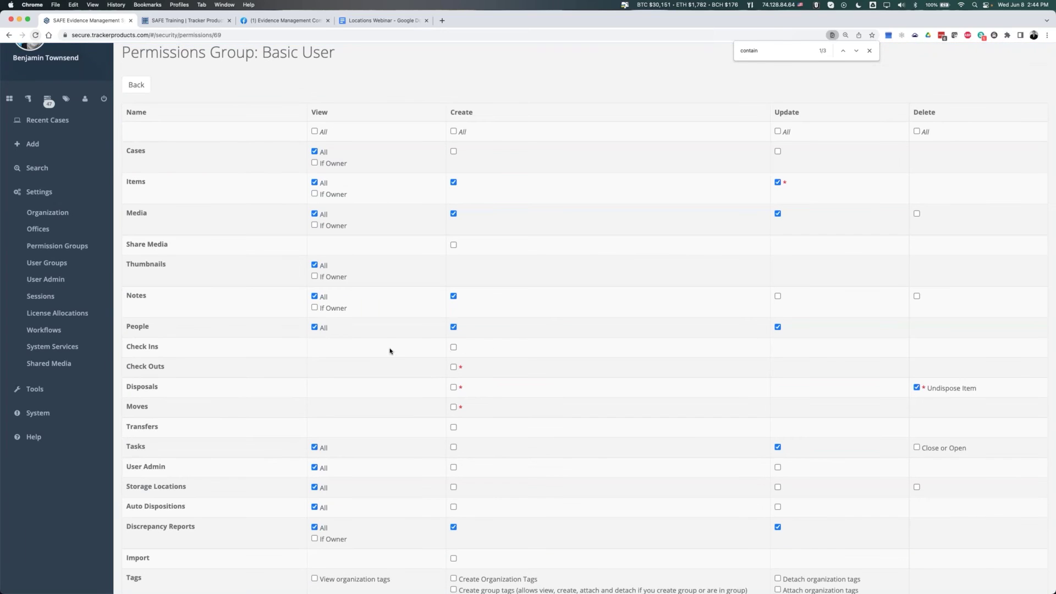
# - Highlight the Check Ins through Tasks rows, then log out of the administrator account
pyautogui.tripleClick(123, 348)
pyautogui.moveTo(264, 383); pyautogui.dragTo(475, 445)
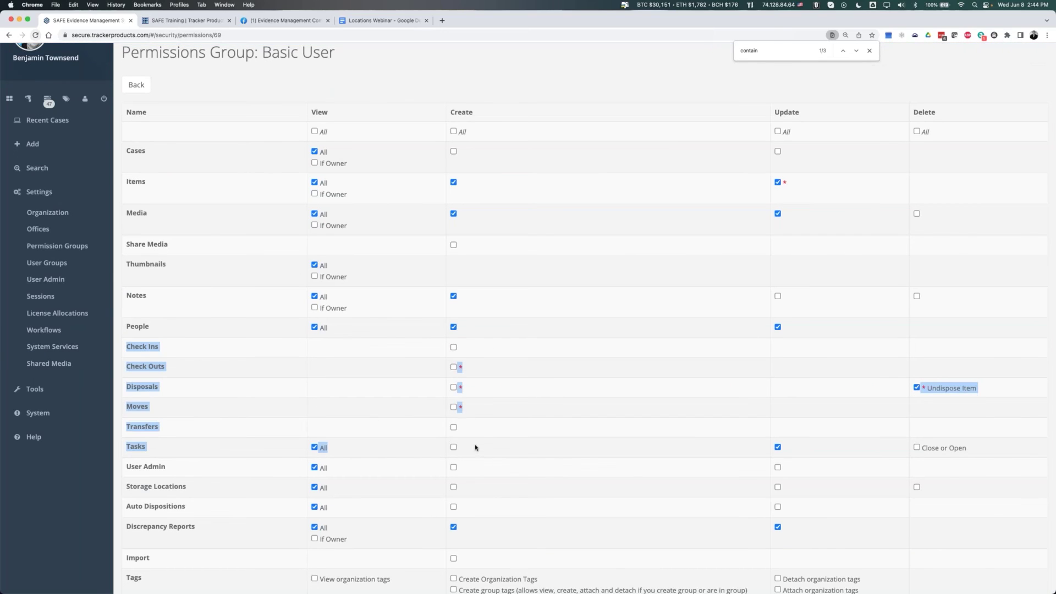
pyautogui.click(471, 418)
pyautogui.scroll(2, 468, 360)
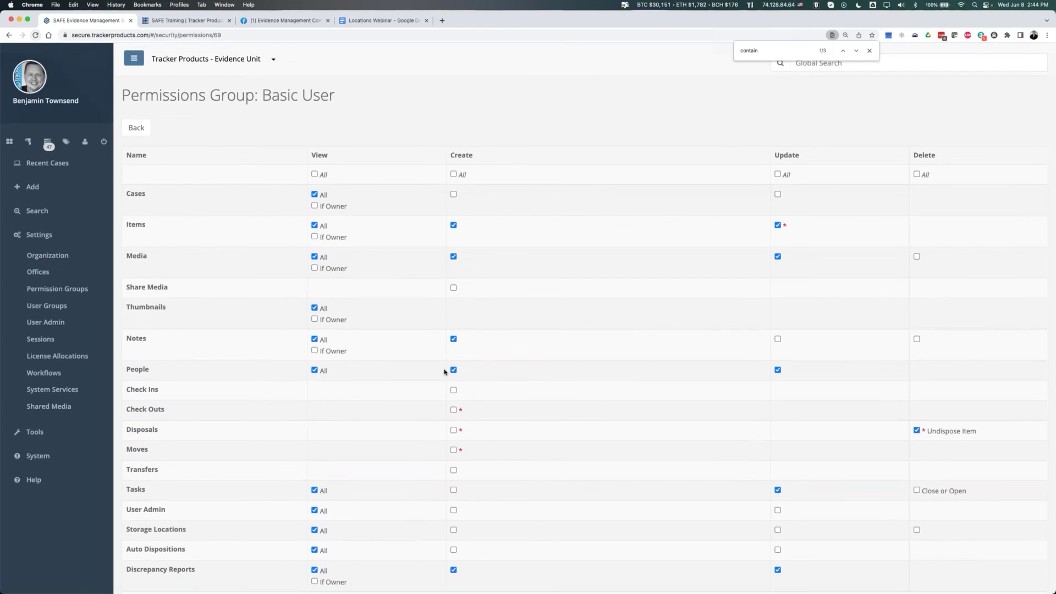
pyautogui.click(104, 141)
# - Log in with the basic user's email address and password
pyautogui.click(527, 359)
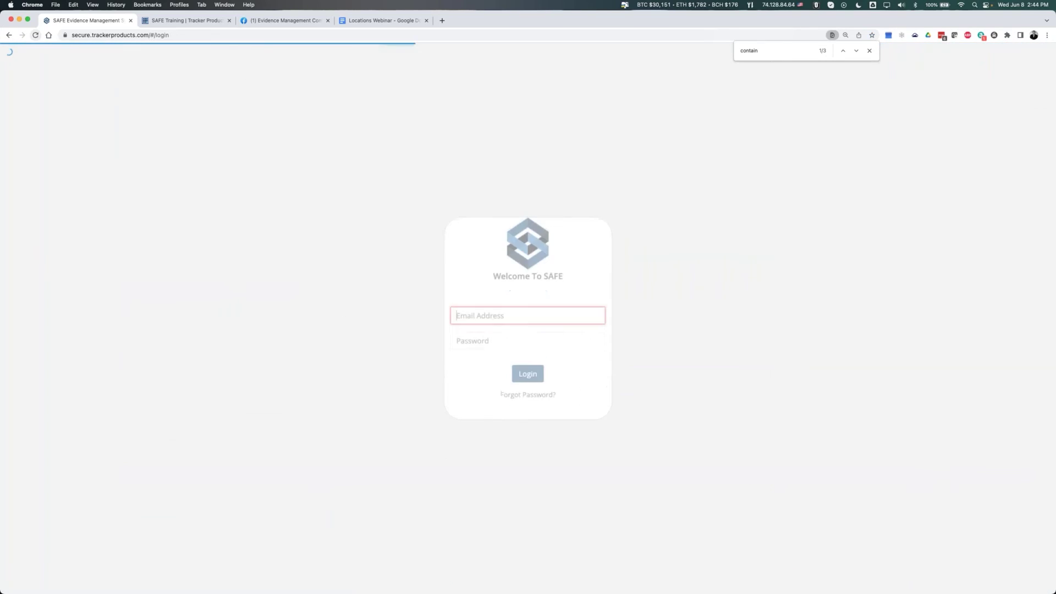
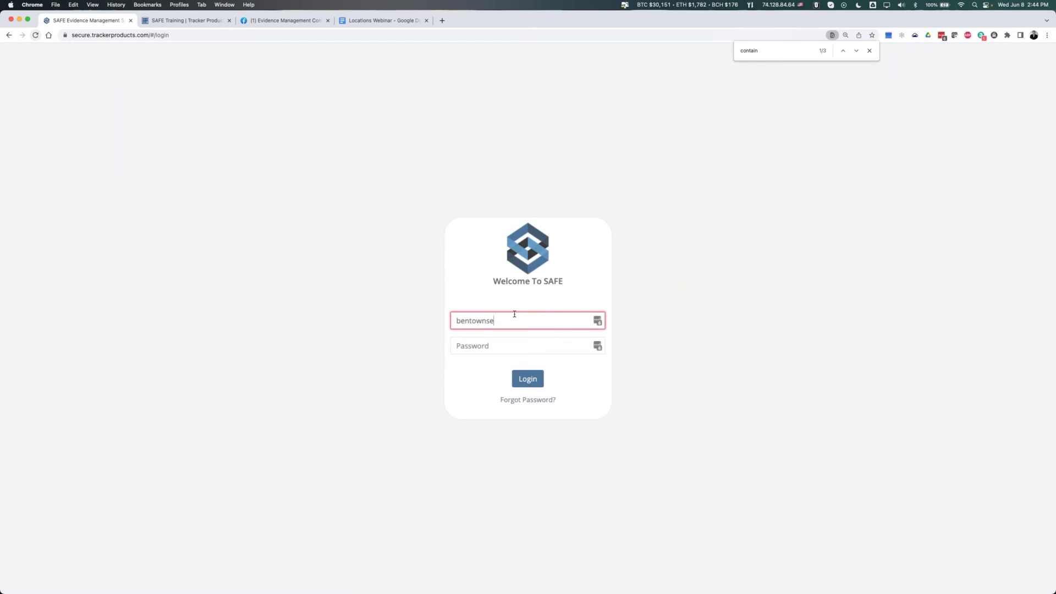
pyautogui.press('Tab')
pyautogui.write('**********')
pyautogui.press('Return')
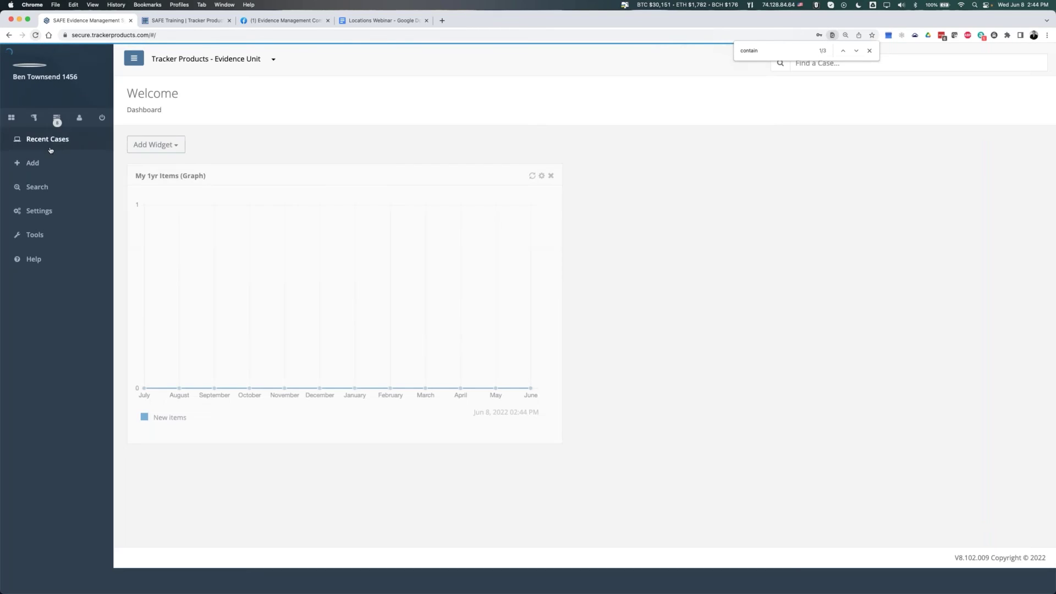
# - Select all three items in case 2022-06-08 and review the basic user's available actions
pyautogui.click(57, 165)
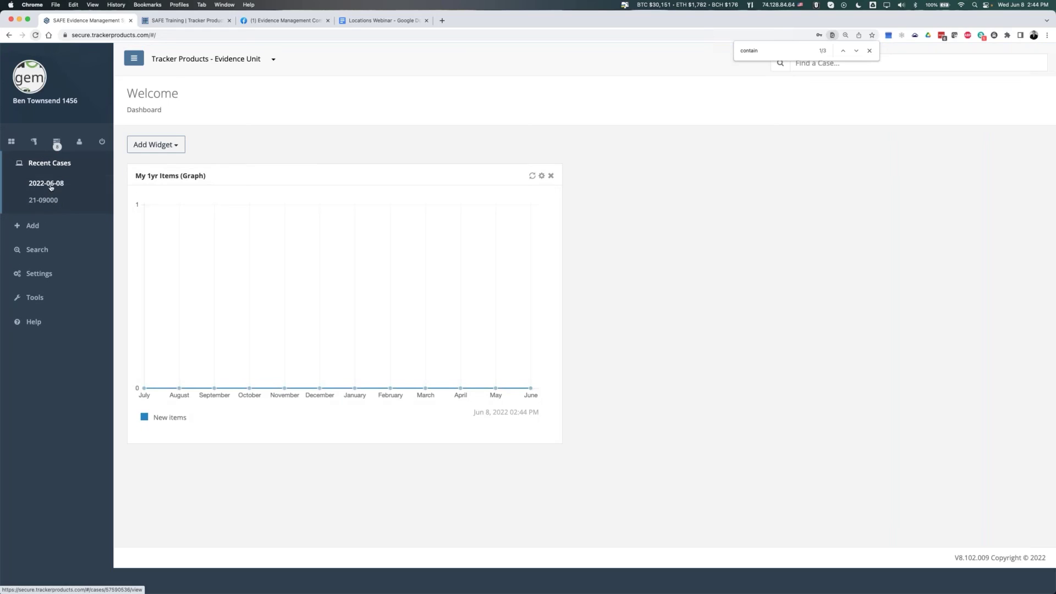
pyautogui.click(52, 183)
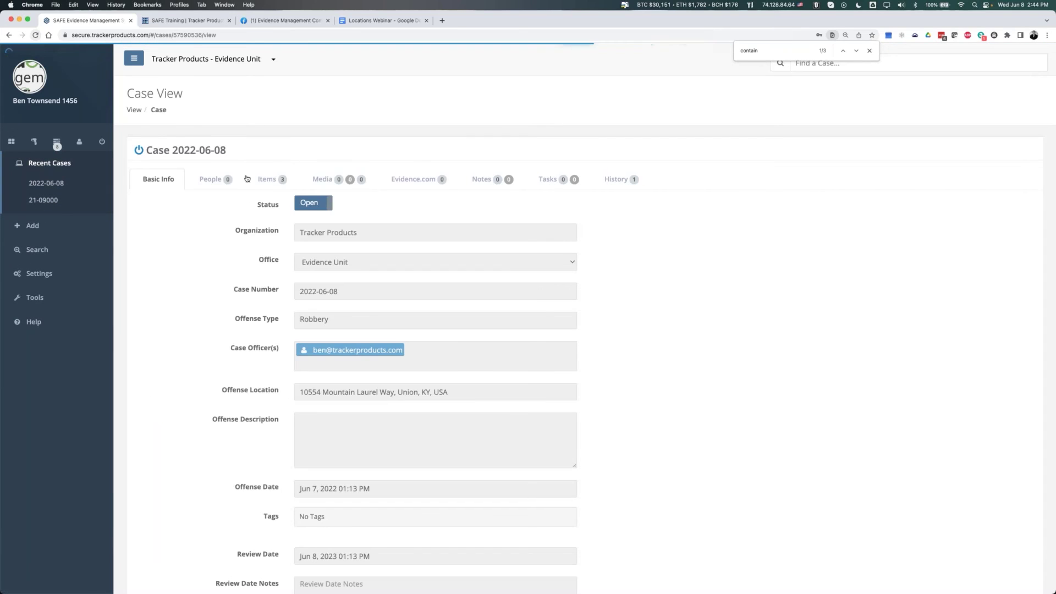
pyautogui.click(267, 183)
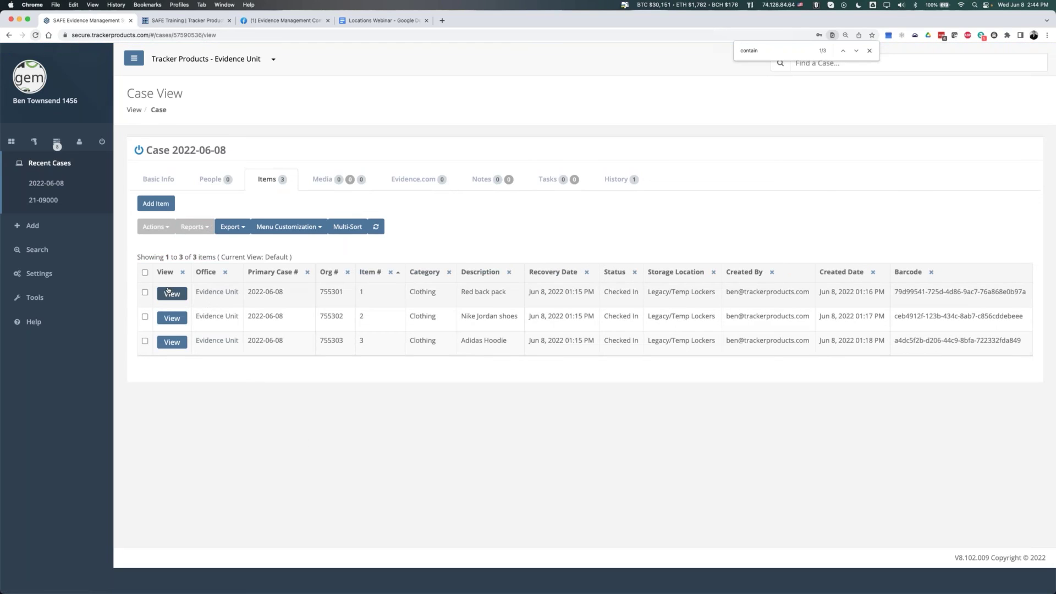
pyautogui.click(145, 272)
pyautogui.click(155, 227)
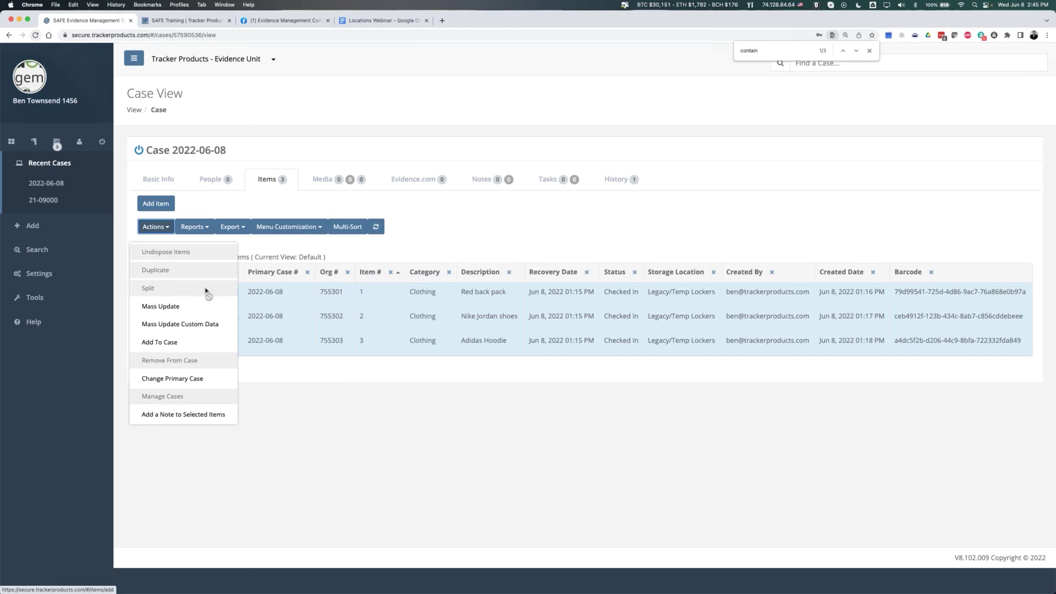
pyautogui.click(583, 222)
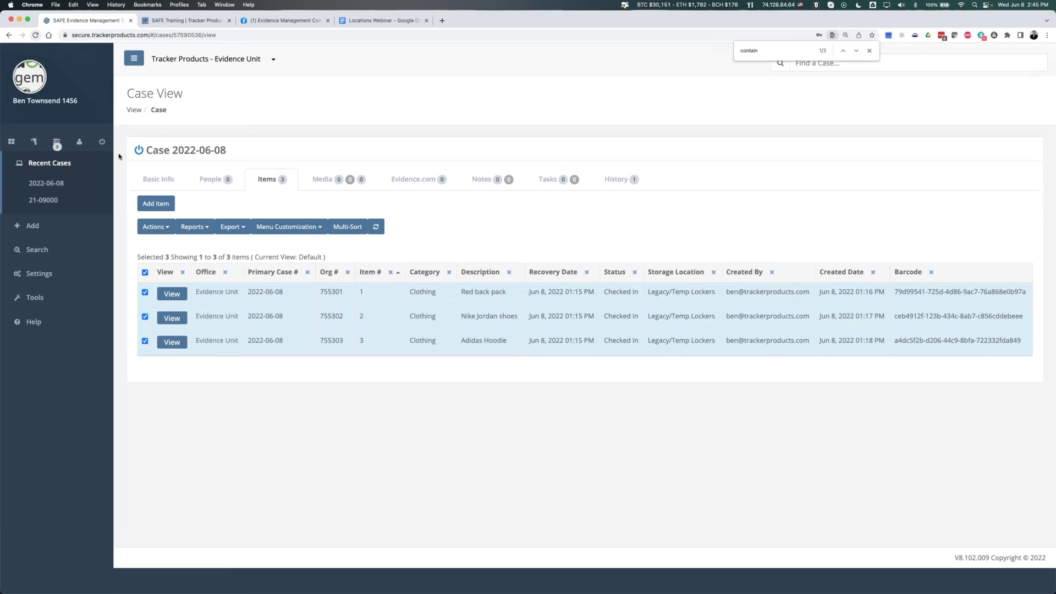
# - Log out and sign back in as the administrator using the saved login
pyautogui.click(101, 144)
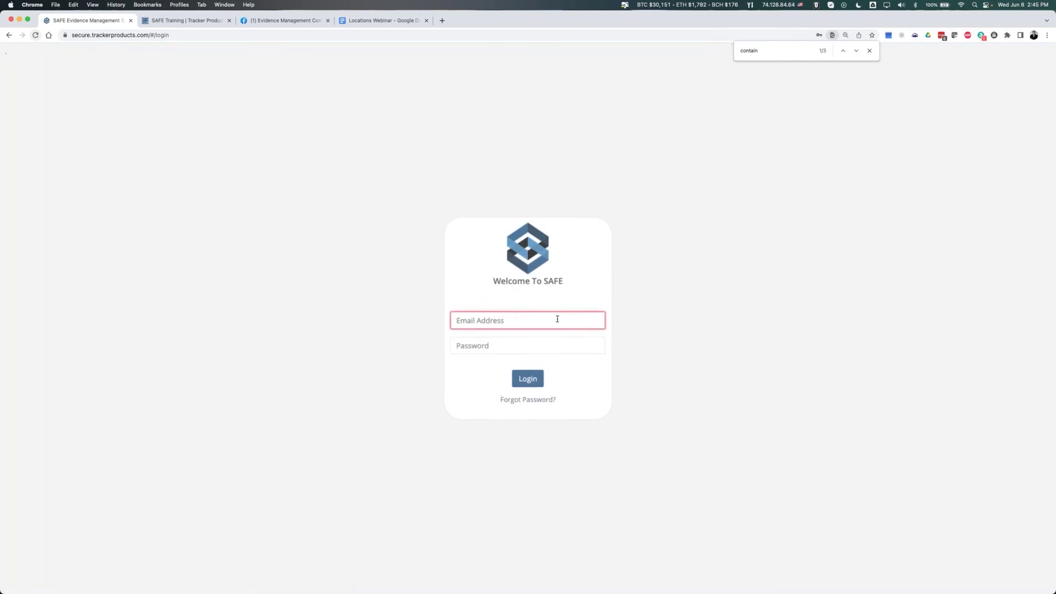
pyautogui.click(597, 321)
pyautogui.click(597, 321)
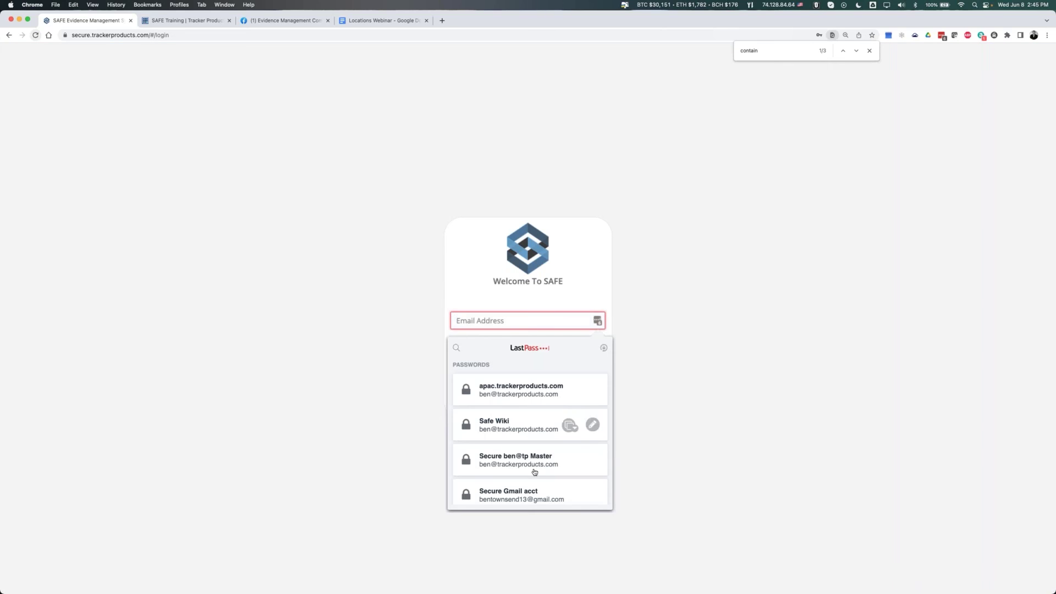
pyautogui.click(517, 460)
pyautogui.click(528, 385)
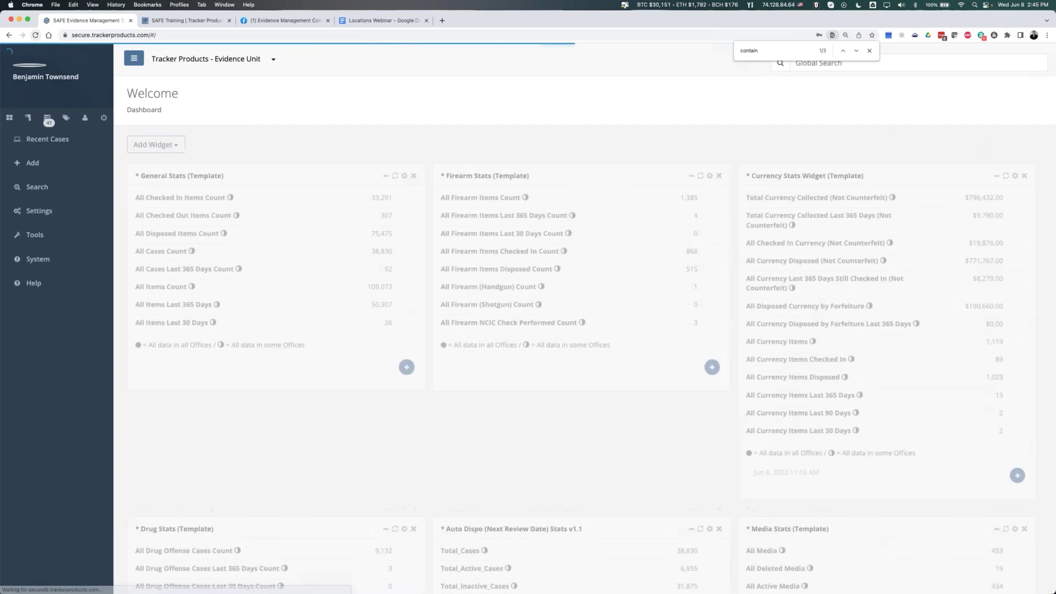
# - Create a top-level storage location named 'Office Disposal' from Tools > Storage Locations
pyautogui.click(869, 51)
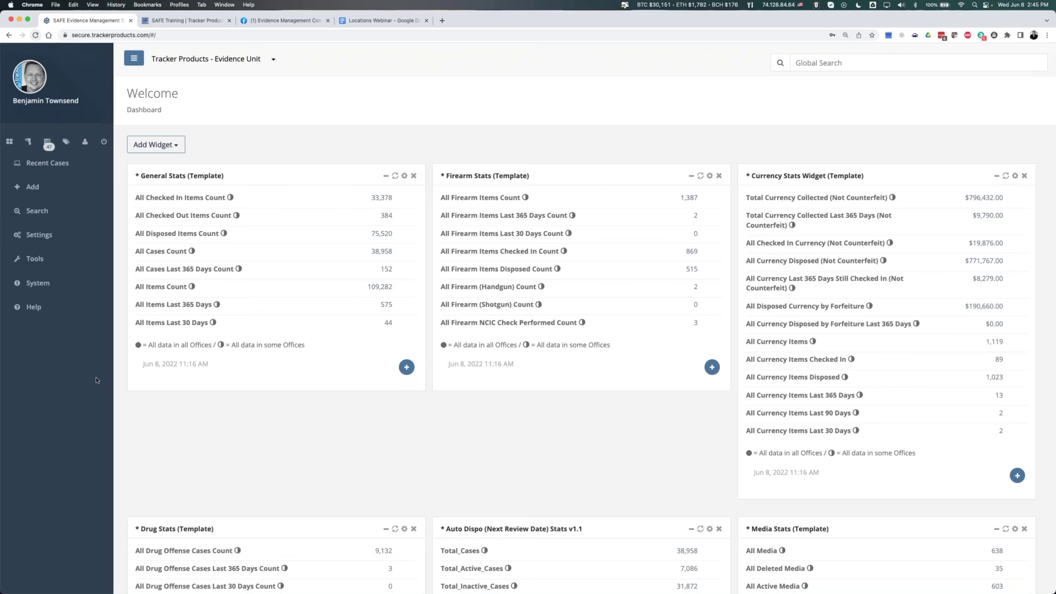
pyautogui.click(47, 260)
pyautogui.click(66, 285)
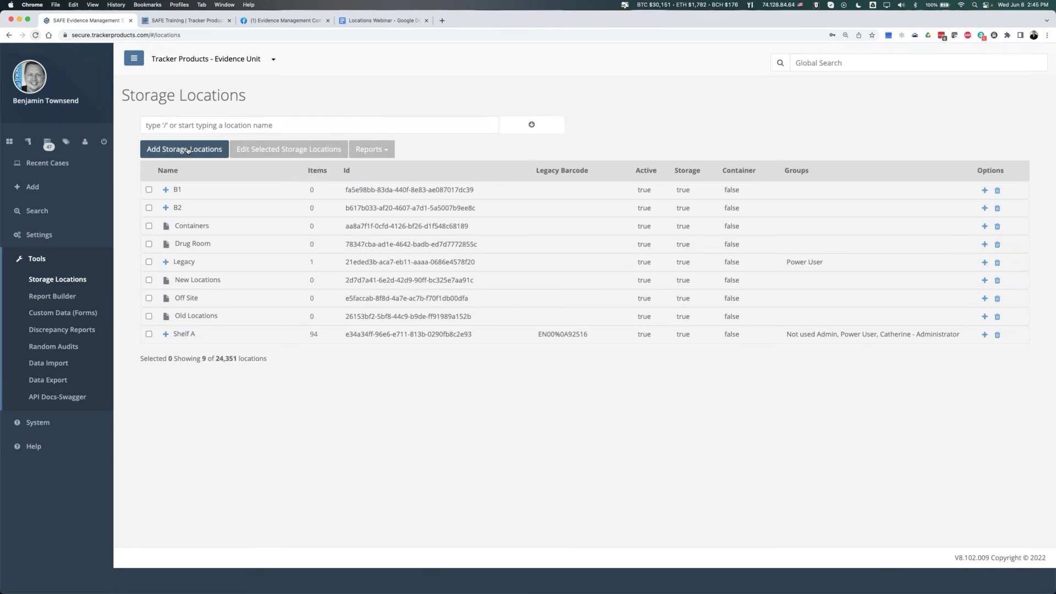
pyautogui.click(176, 149)
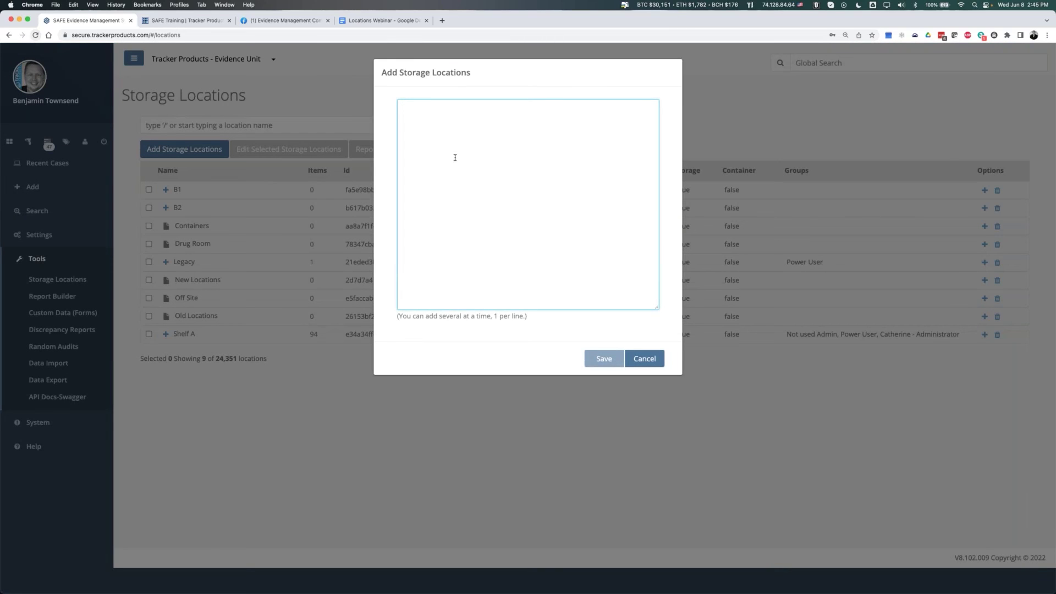
pyautogui.write('Office Disposal')
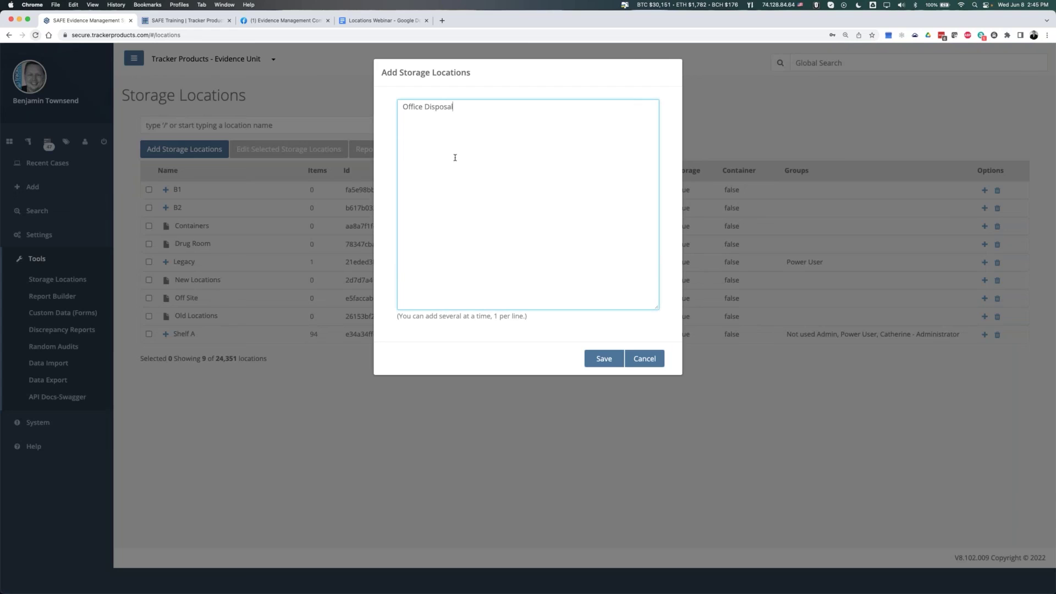
pyautogui.click(612, 363)
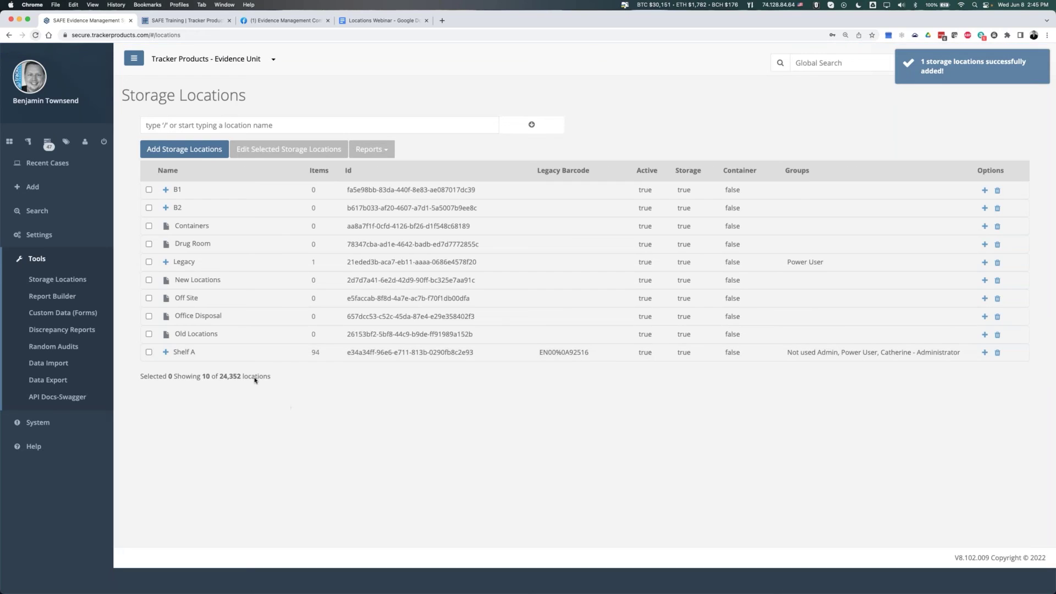
pyautogui.moveTo(221, 317); pyautogui.dragTo(166, 318)
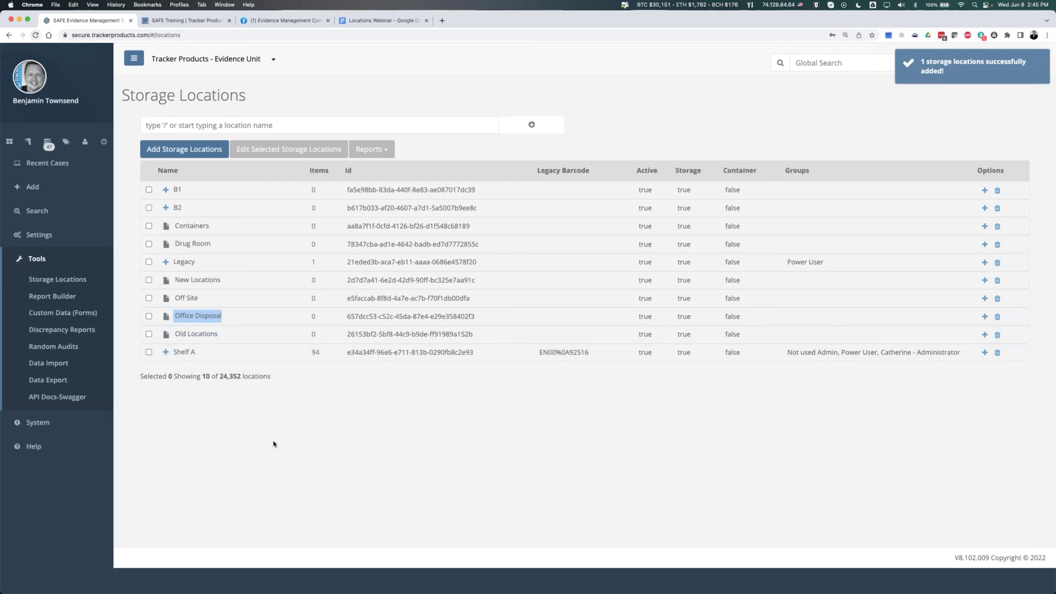
pyautogui.click(288, 151)
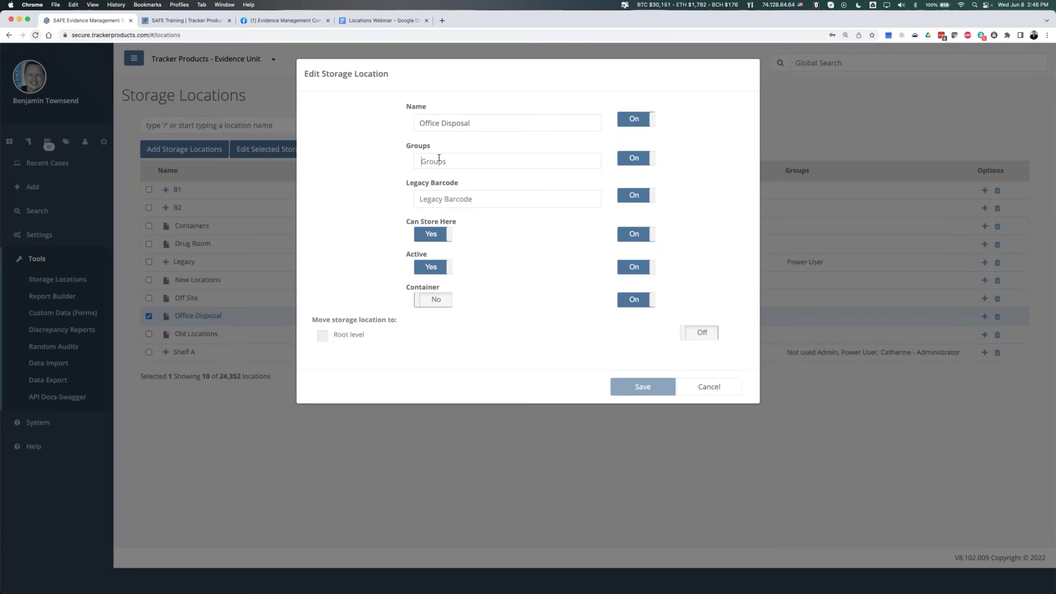
pyautogui.click(439, 159)
pyautogui.write('basu')
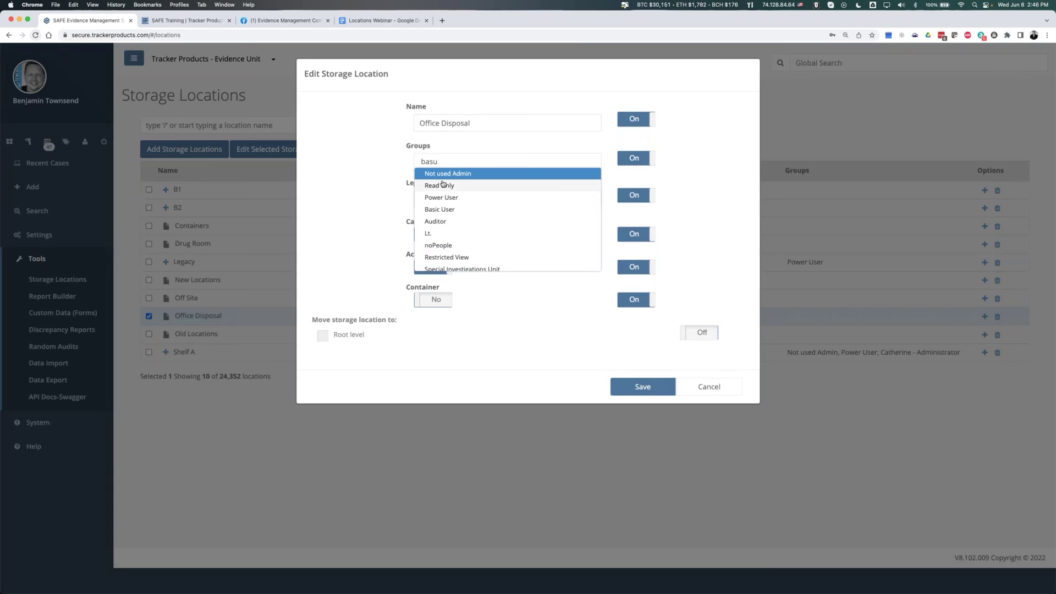
pyautogui.click(454, 210)
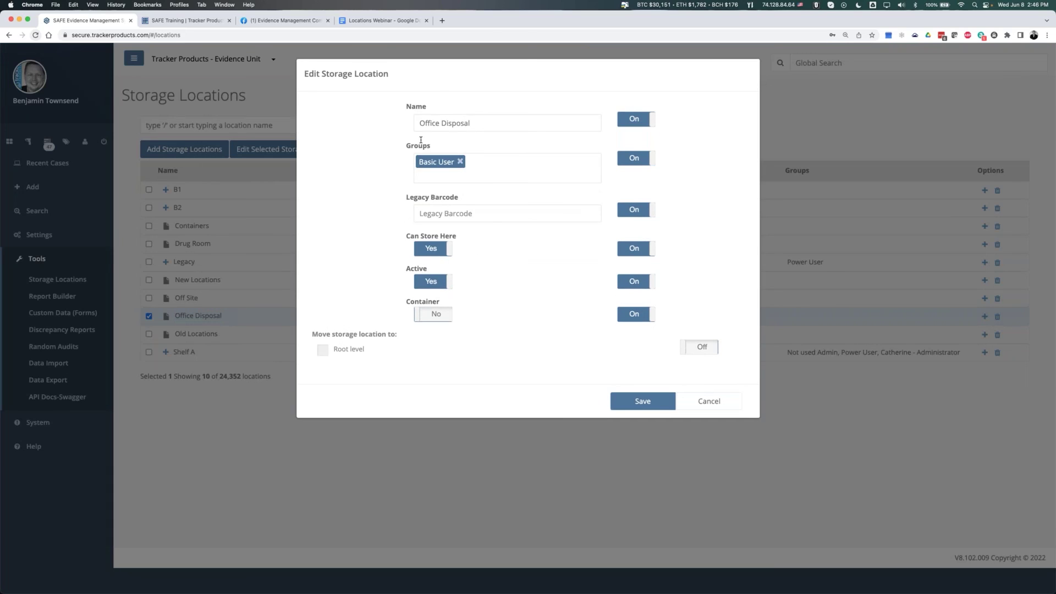
pyautogui.click(635, 402)
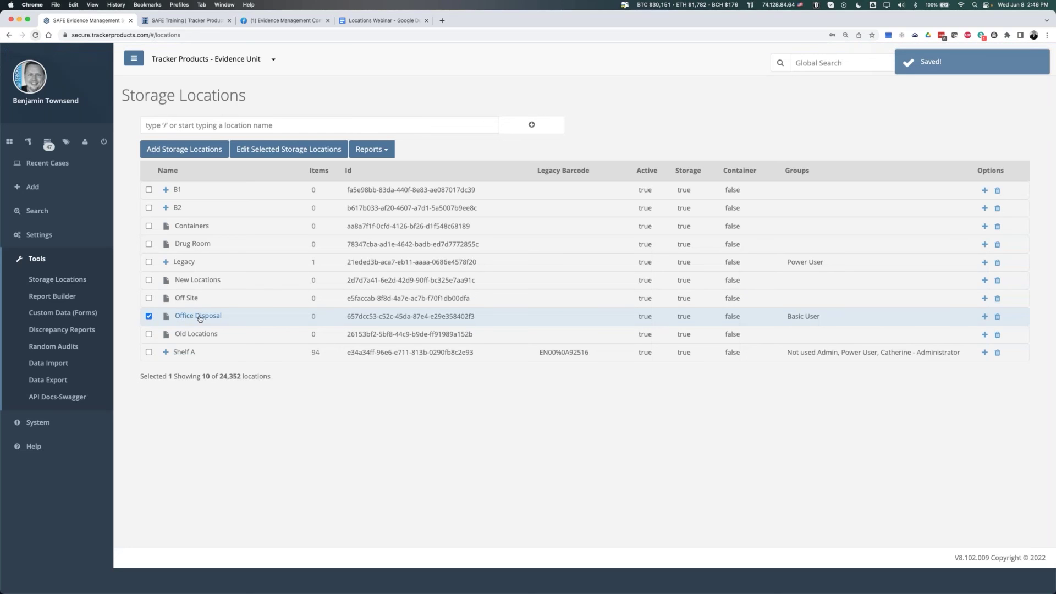
pyautogui.click(287, 149)
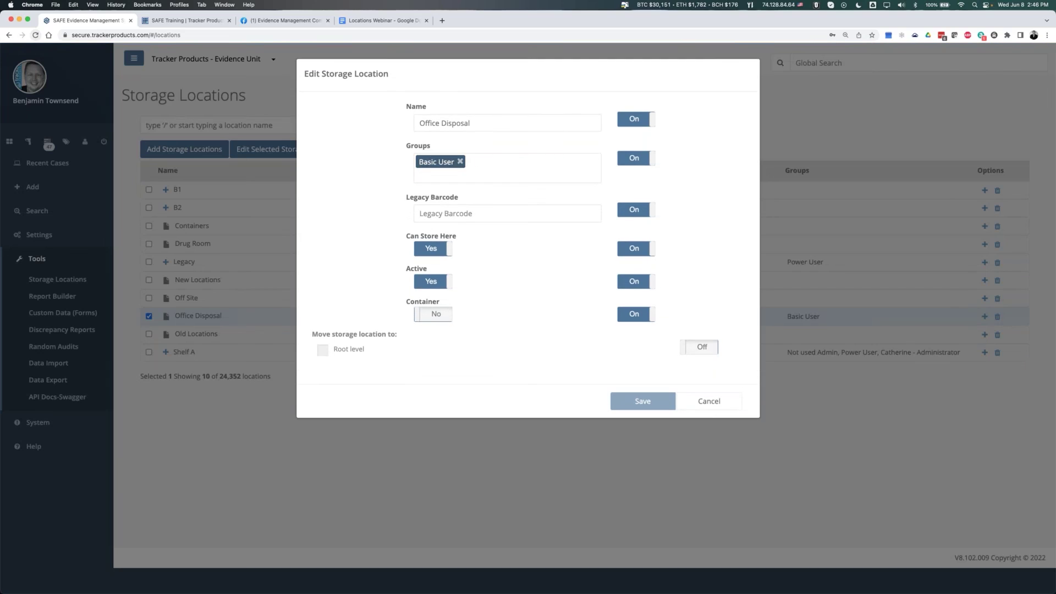
pyautogui.press('Escape')
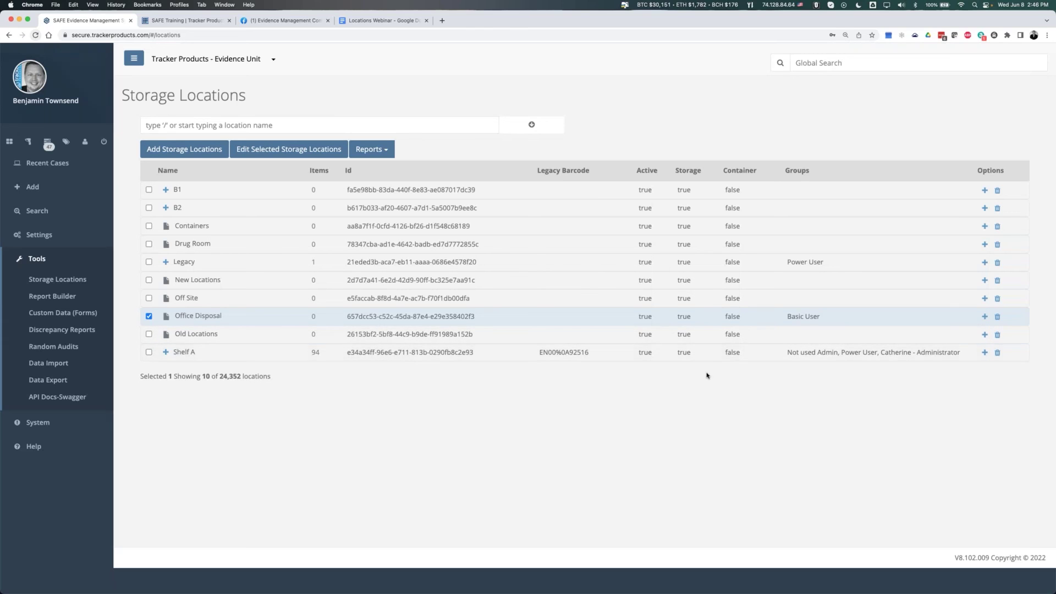
pyautogui.moveTo(787, 318); pyautogui.dragTo(835, 320)
# - Move case 2022-06-08's Nike Jordan shoes to Office Disposal and sign the move
pyautogui.click(66, 179)
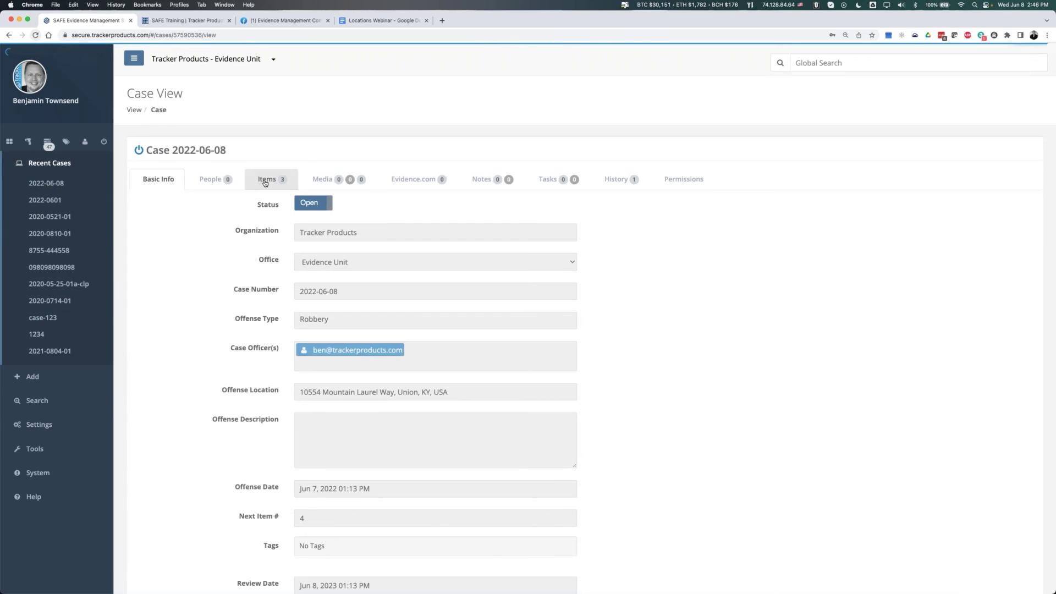
pyautogui.click(267, 179)
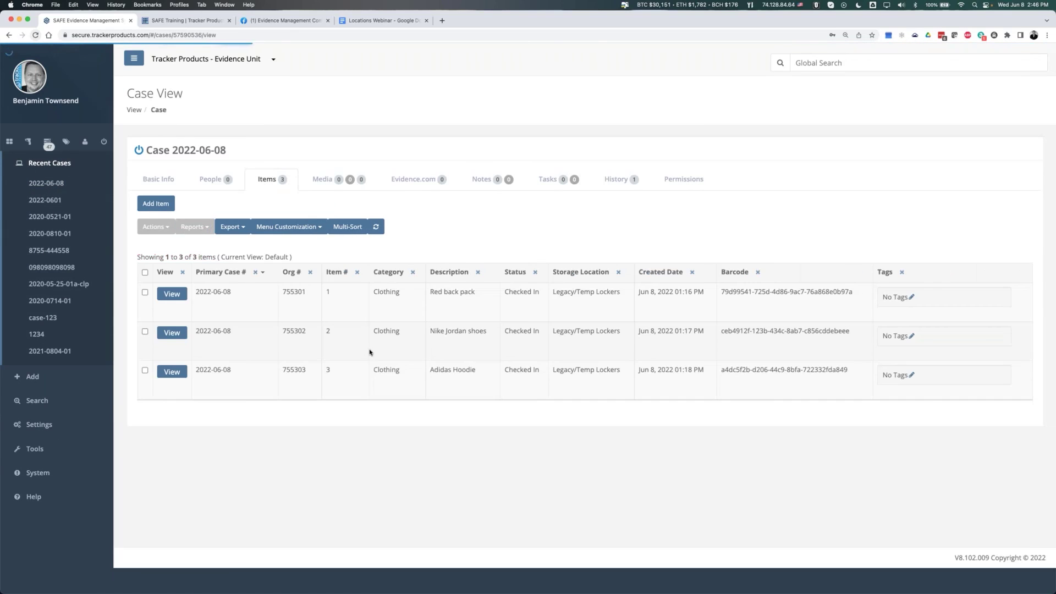
pyautogui.click(237, 336)
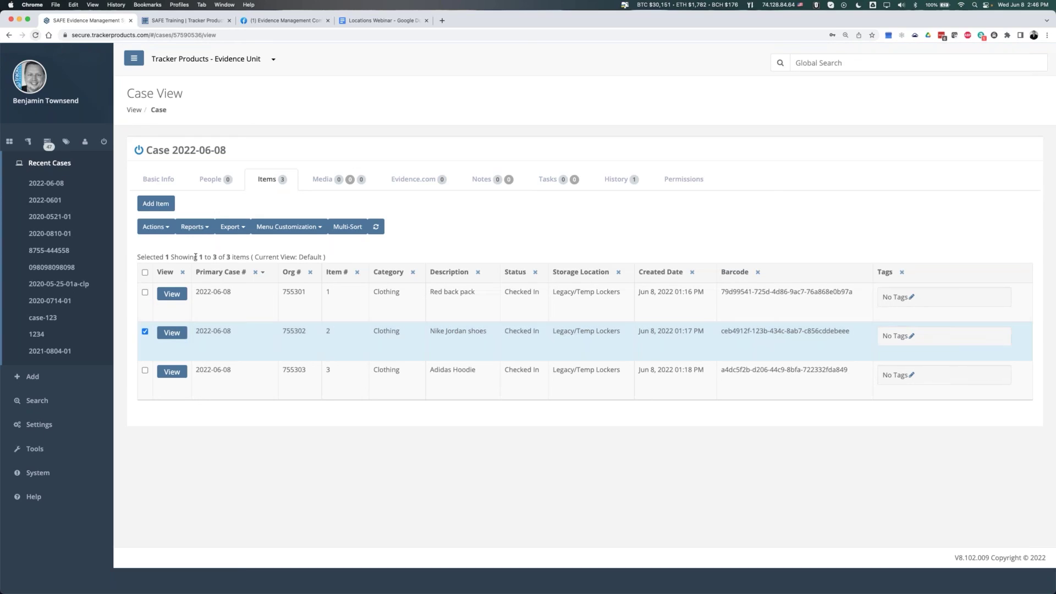
pyautogui.click(155, 227)
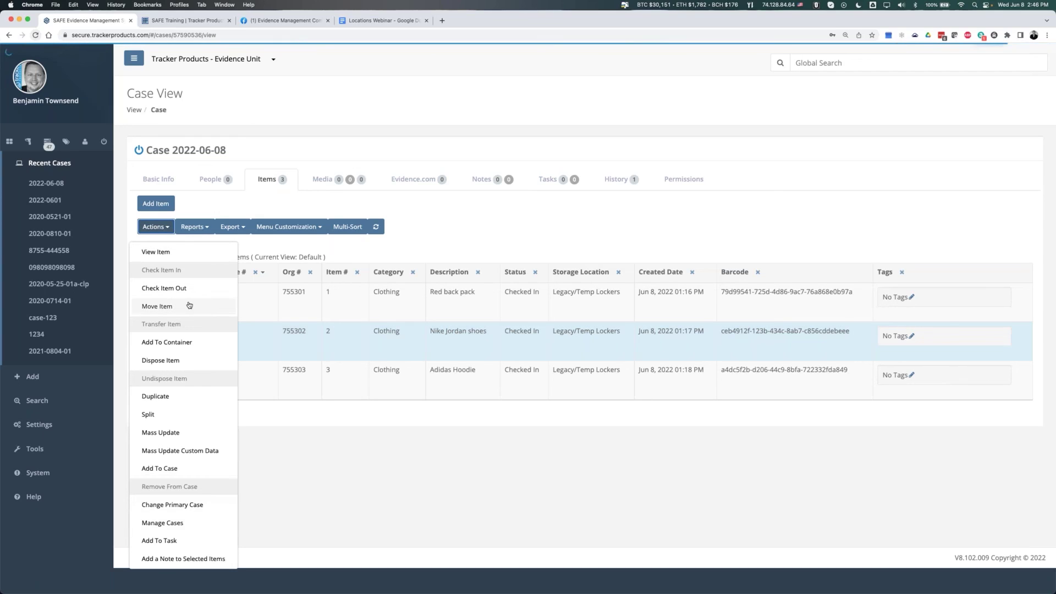
pyautogui.click(205, 306)
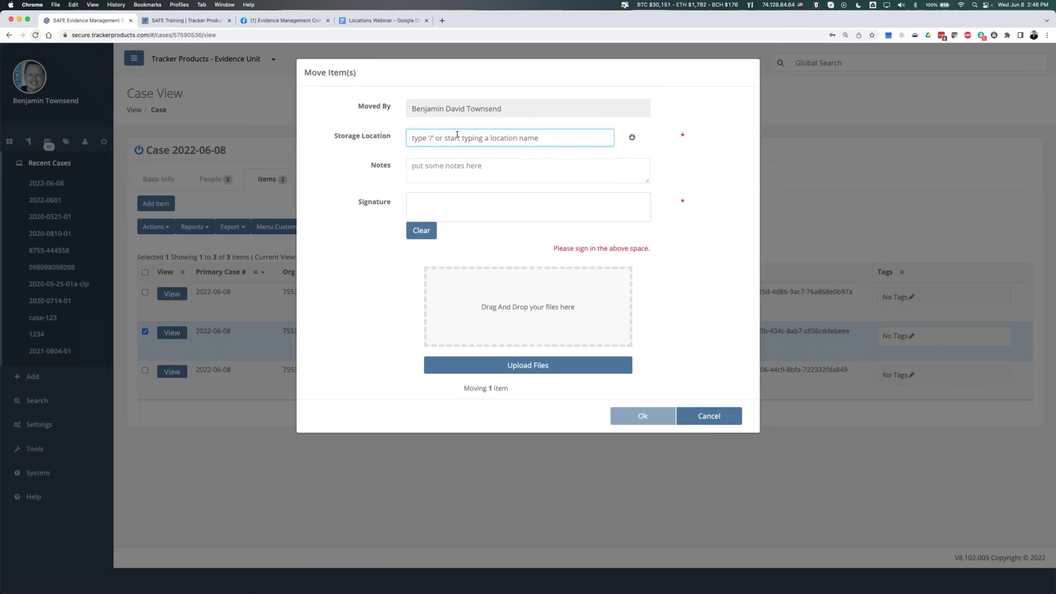
pyautogui.write('office')
pyautogui.click(444, 164)
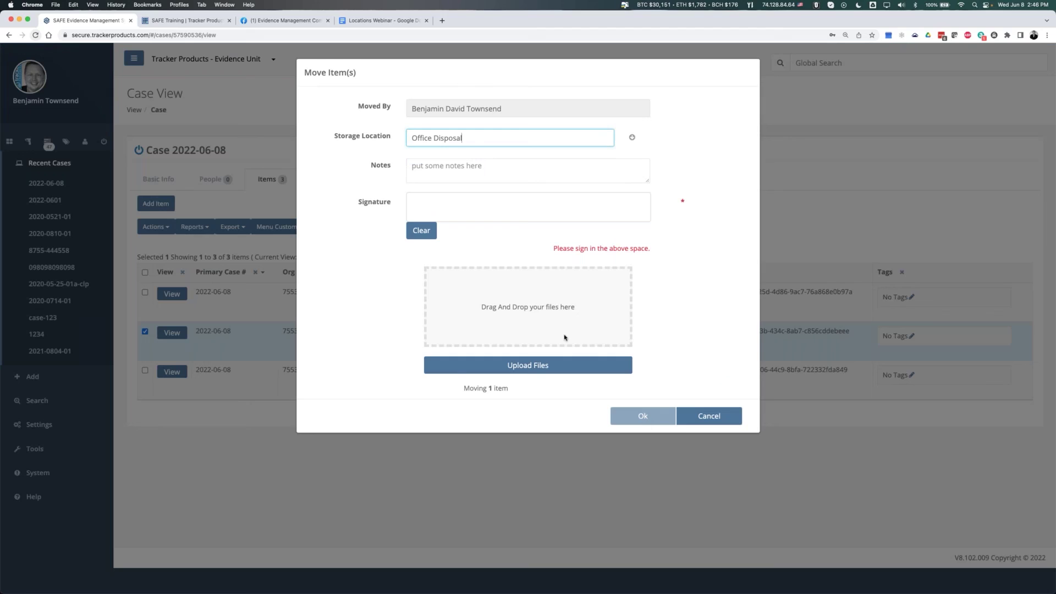
pyautogui.moveTo(453, 211); pyautogui.dragTo(534, 208)
pyautogui.click(642, 413)
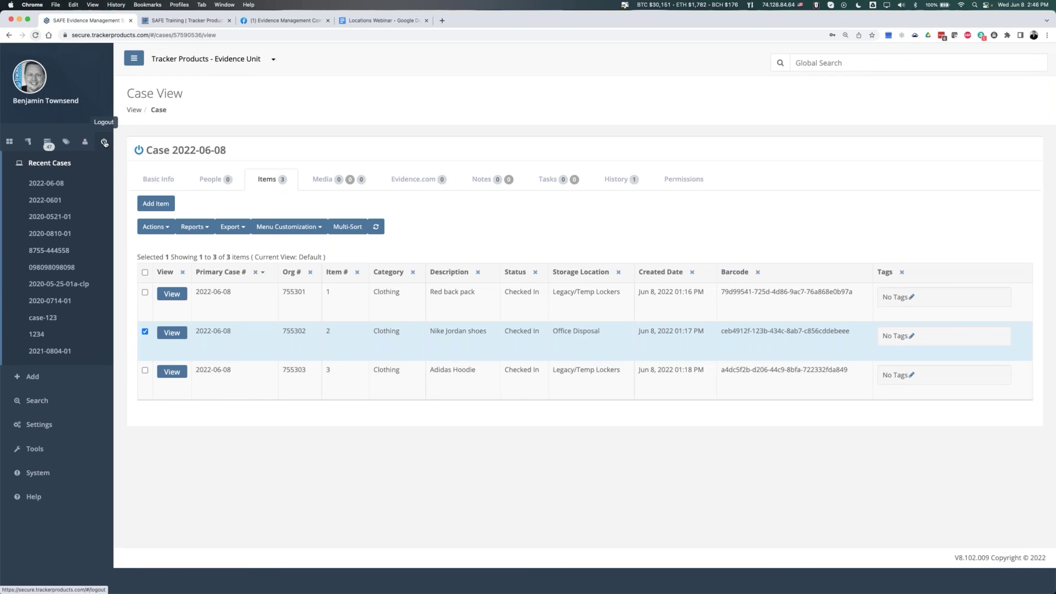
# - Tick Create for Disposals in Basic User permissions and review the location-access note
pyautogui.click(39, 424)
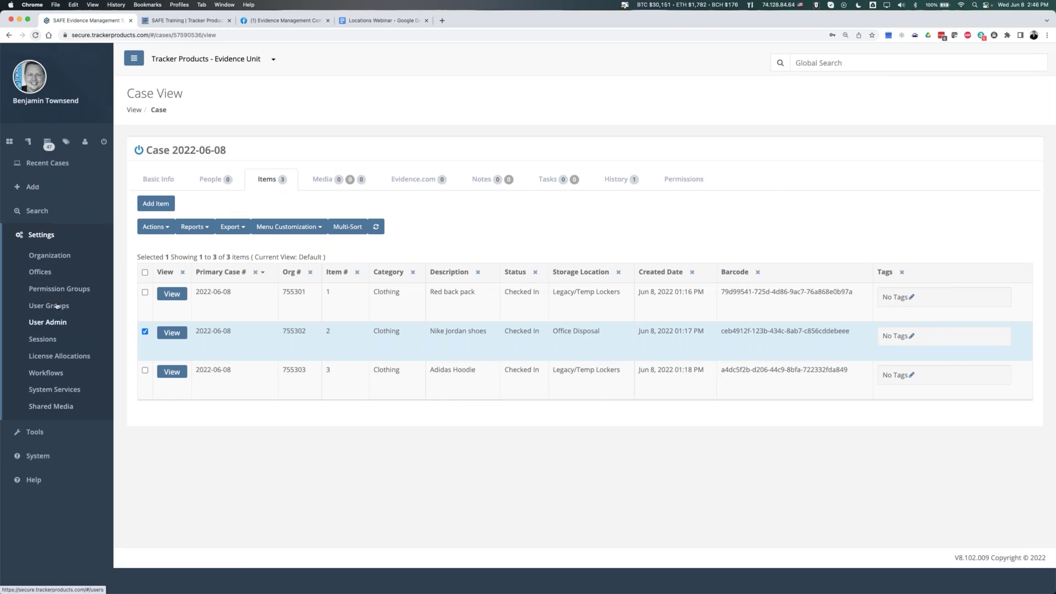
pyautogui.click(59, 290)
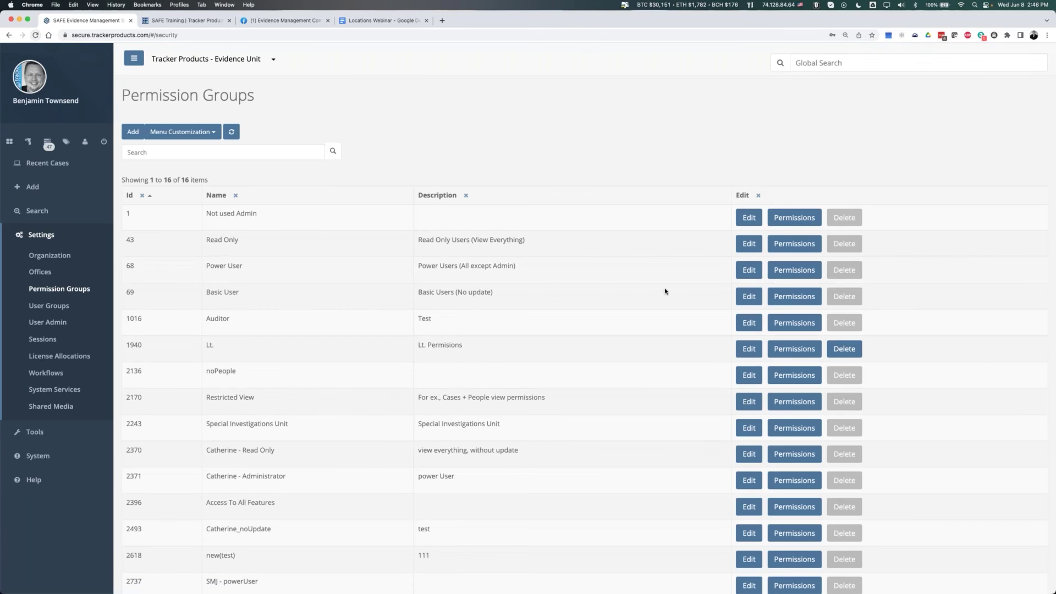
pyautogui.click(794, 296)
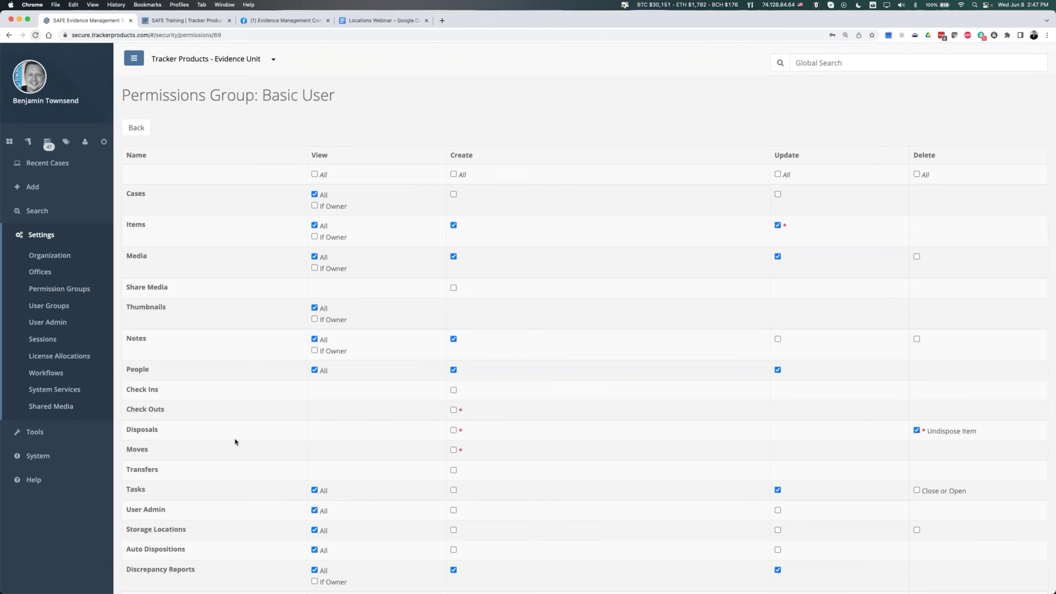
pyautogui.click(453, 430)
pyautogui.moveTo(132, 430); pyautogui.dragTo(458, 431)
pyautogui.scroll(-5, 467, 371)
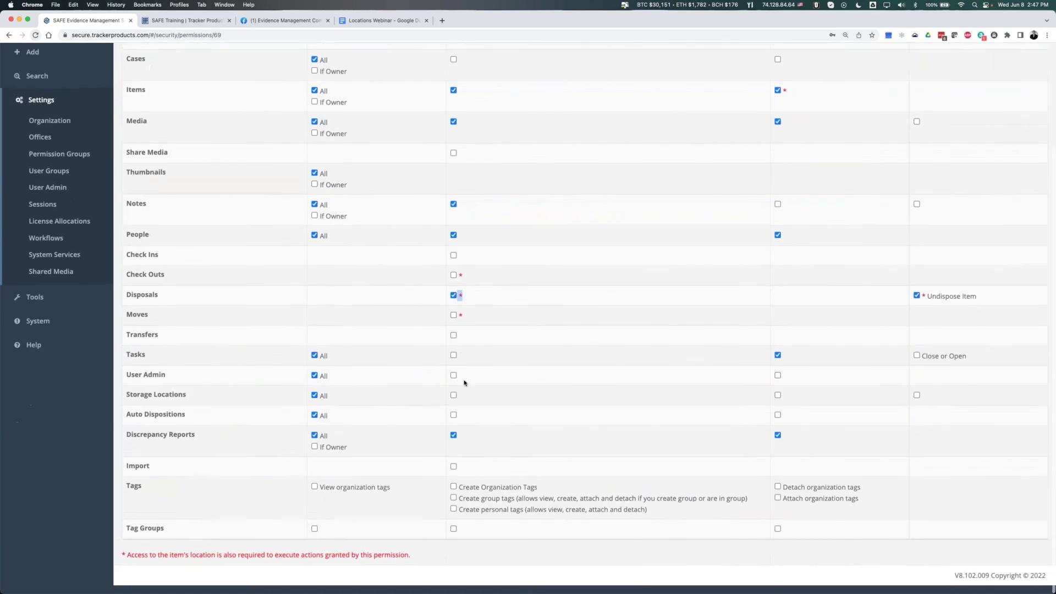
pyautogui.moveTo(147, 563); pyautogui.dragTo(425, 568)
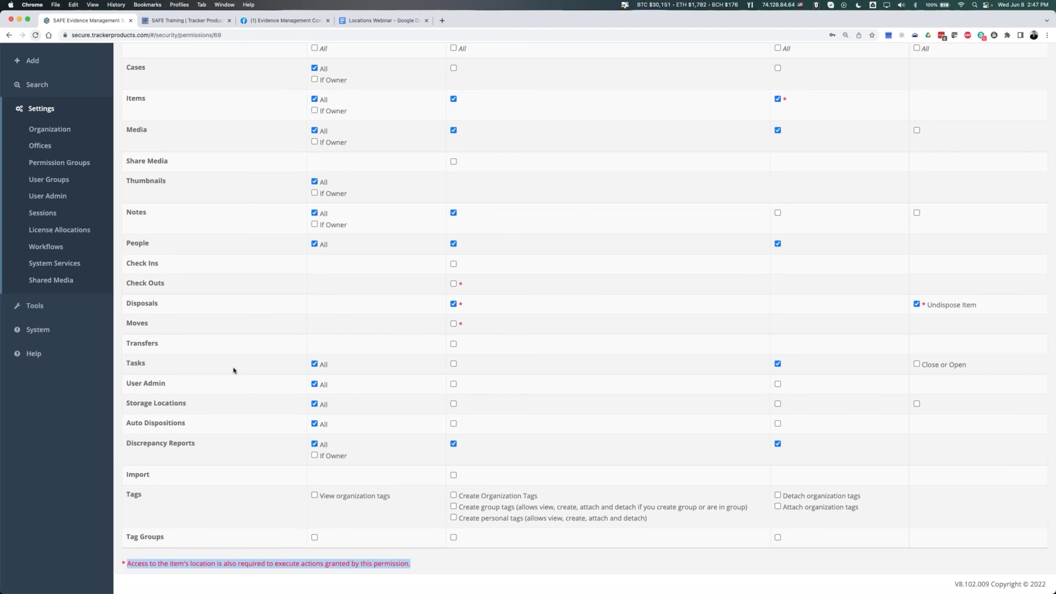
pyautogui.scroll(5, 233, 370)
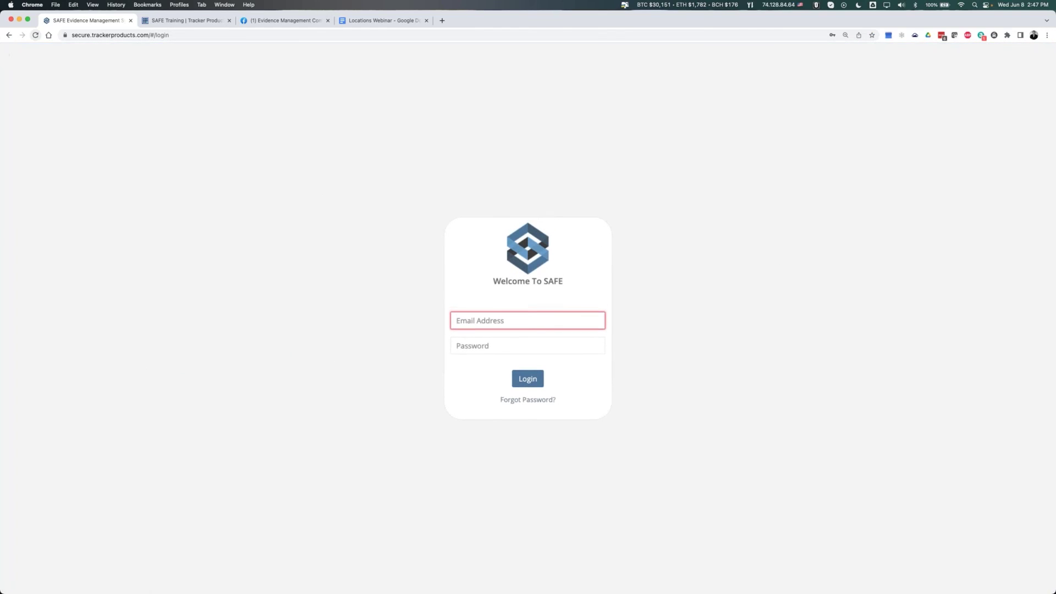
# - Log in with the basic user's email and password, re-entering the password after an error
pyautogui.press('Tab')
pyautogui.write('••••••••••')
pyautogui.press('Return')
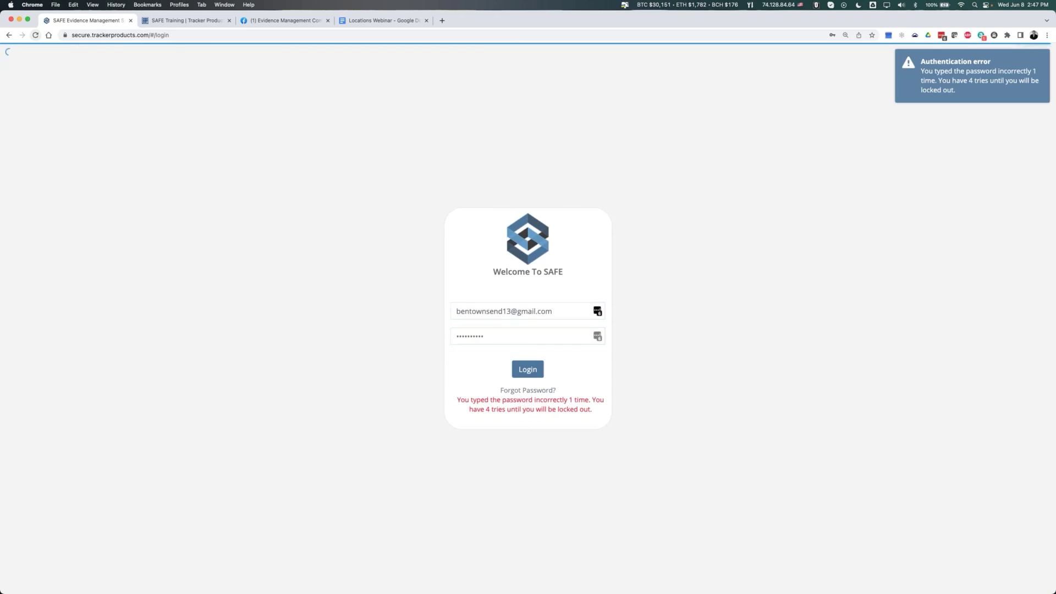
pyautogui.write('•••')
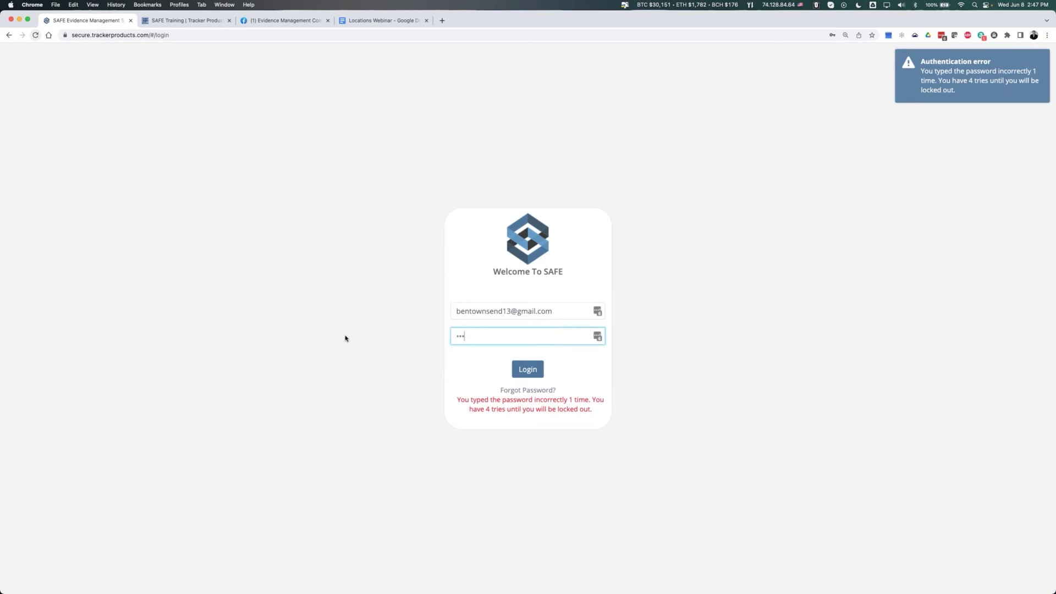
pyautogui.press('Return')
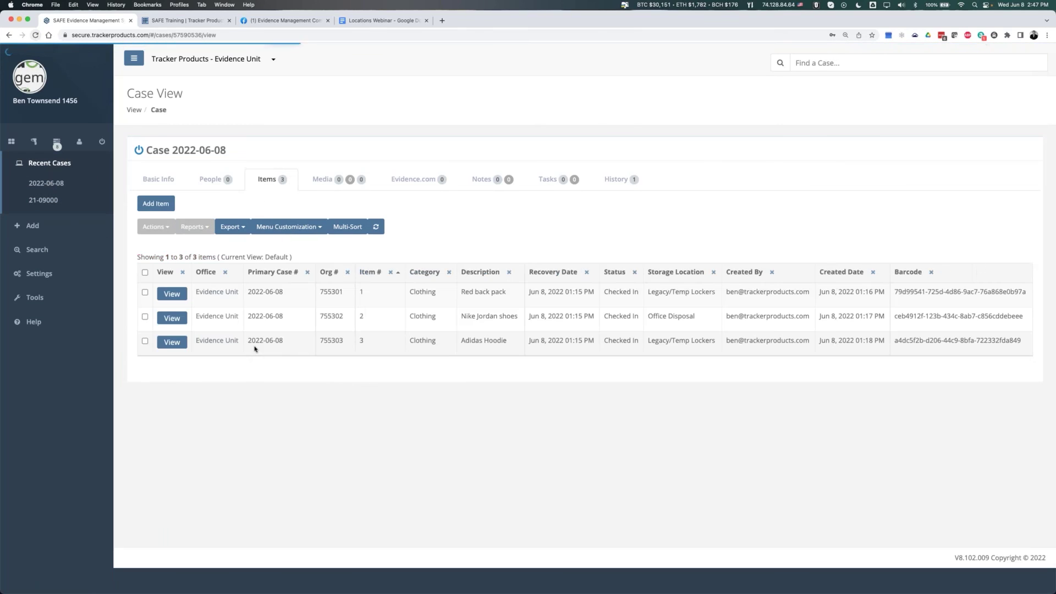
# - Try Dispose Item on the Red back pack, then dismiss the form
pyautogui.click(145, 293)
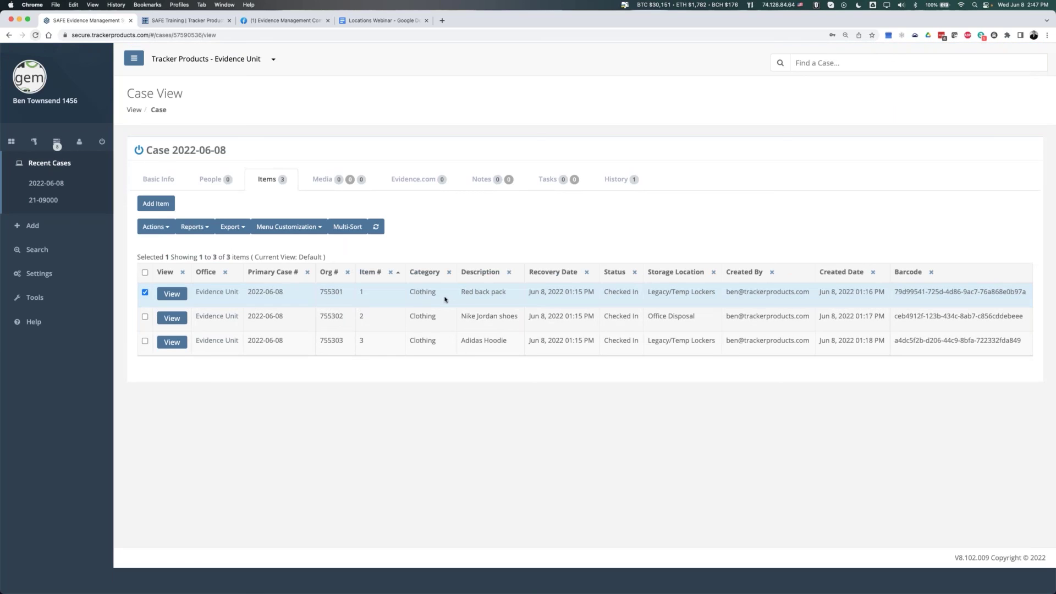
pyautogui.click(156, 227)
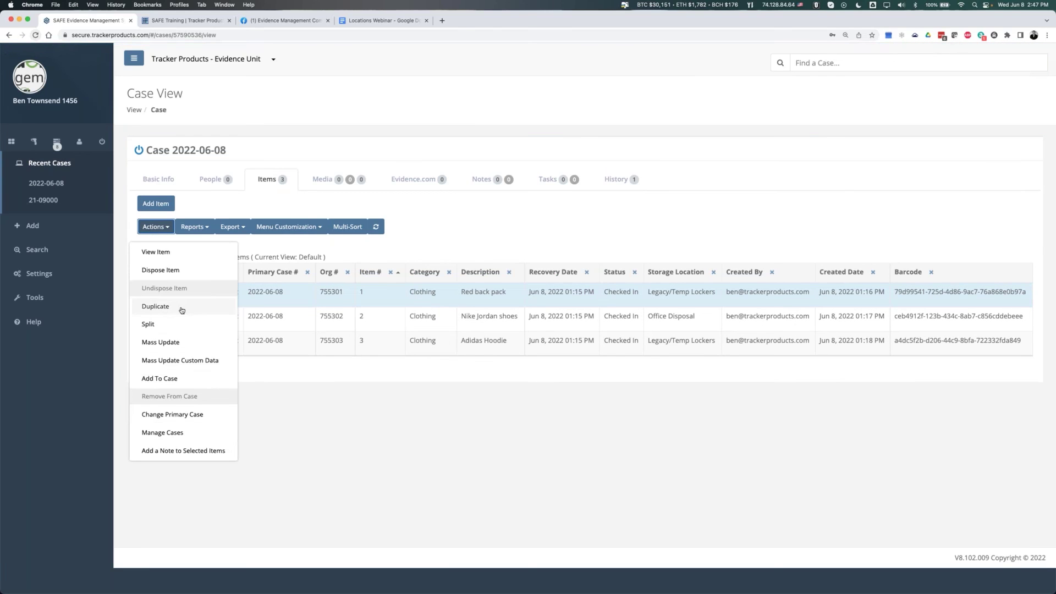
pyautogui.click(162, 272)
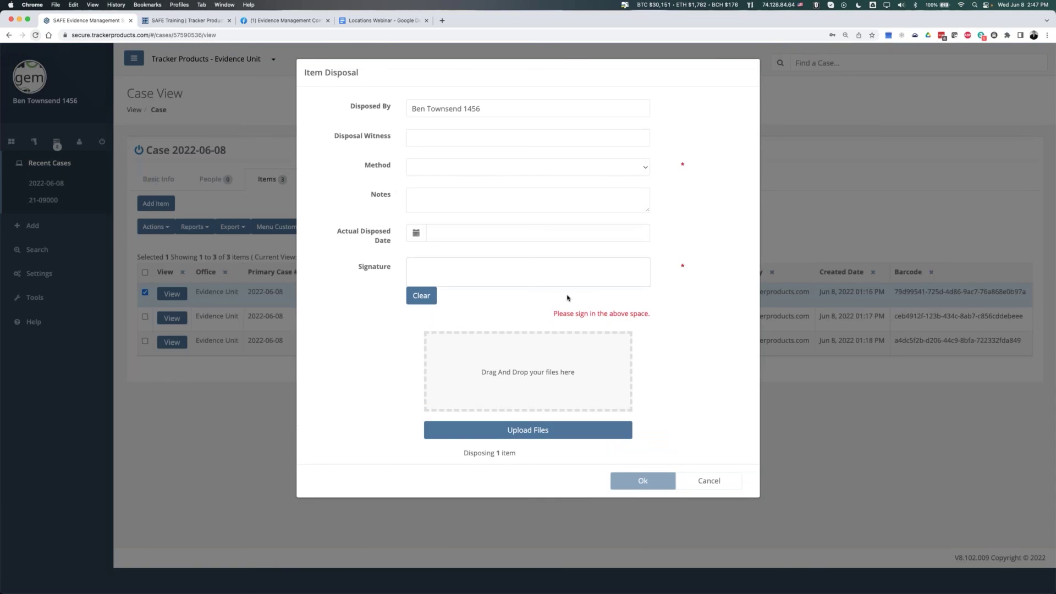
pyautogui.press('Escape')
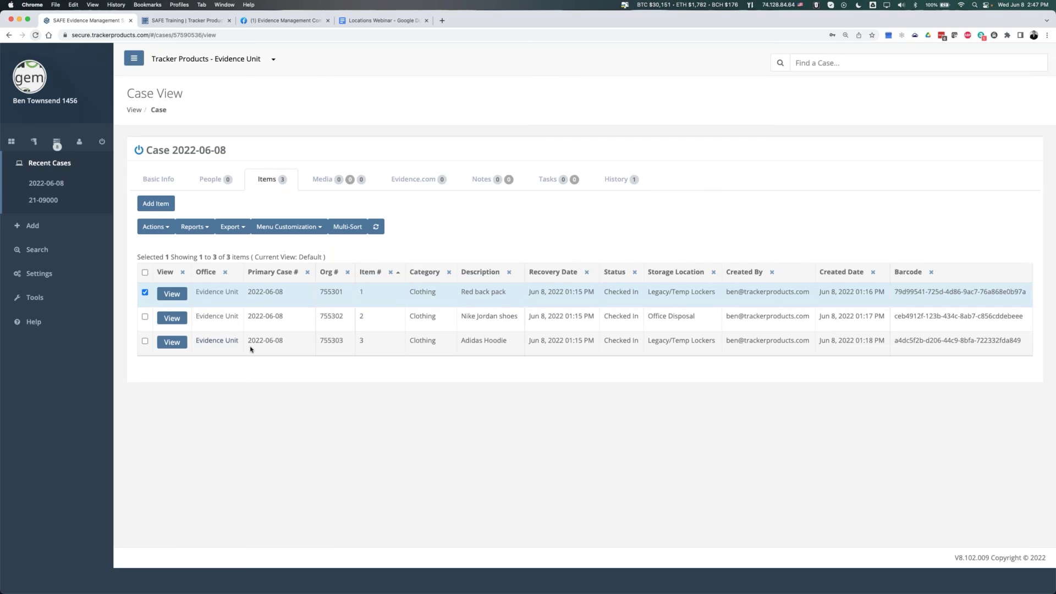
# - Try Dispose Item on the Nike Jordan shoes, dismiss it, and log out
pyautogui.click(144, 292)
pyautogui.click(145, 316)
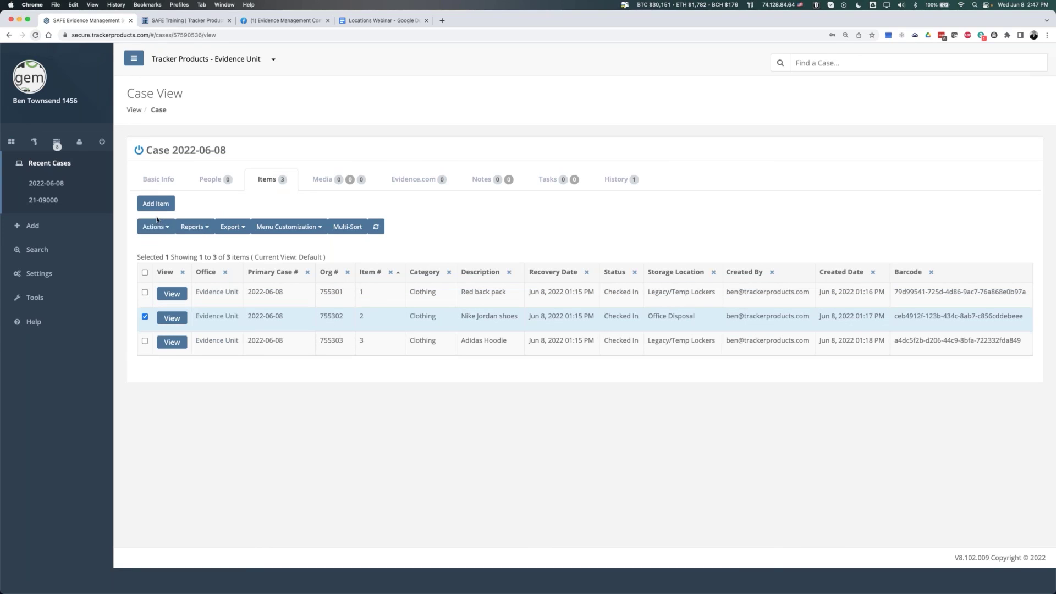
pyautogui.click(182, 269)
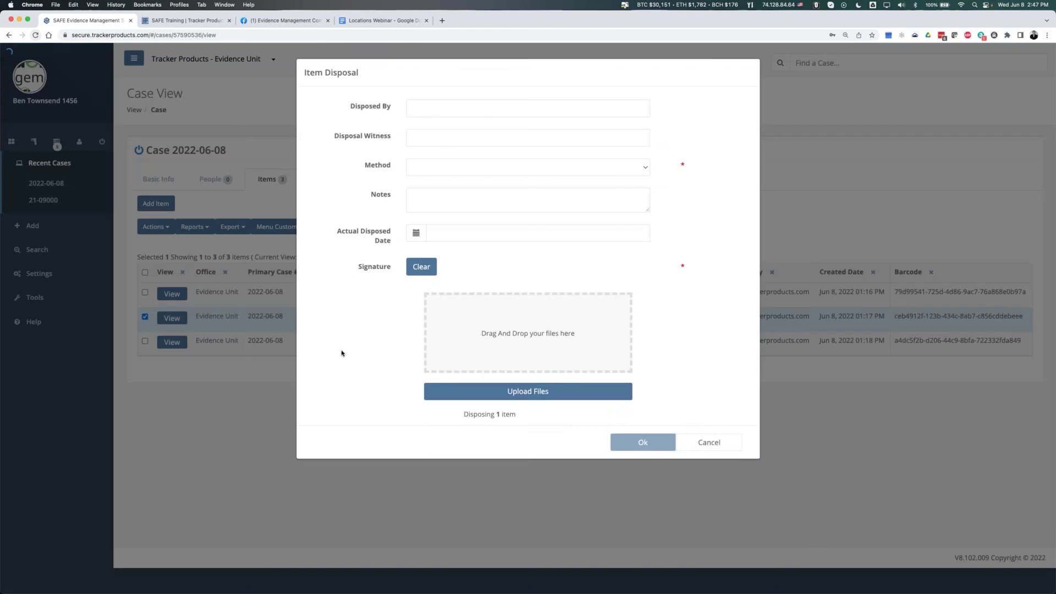
pyautogui.press('Escape')
pyautogui.moveTo(648, 293); pyautogui.dragTo(710, 293)
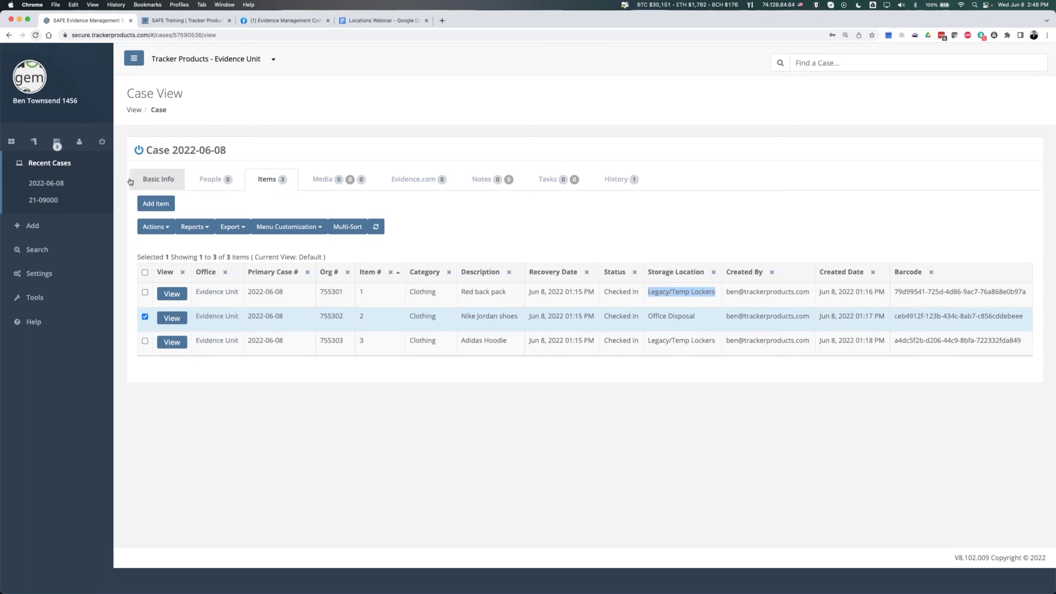
pyautogui.click(102, 141)
# - Sign in as the administrator with the saved LastPass credentials
pyautogui.click(528, 358)
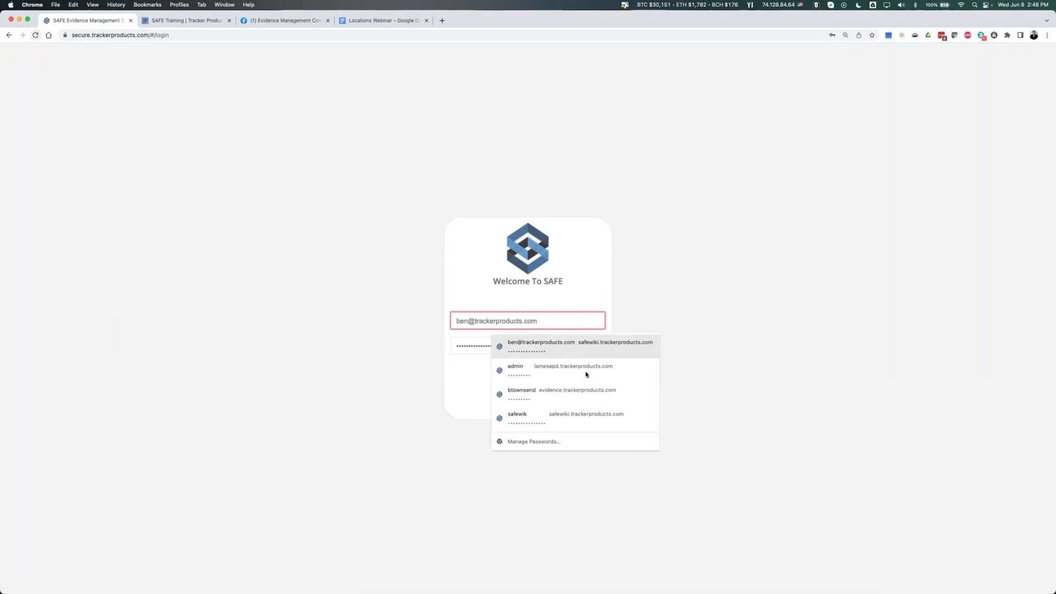
pyautogui.click(597, 321)
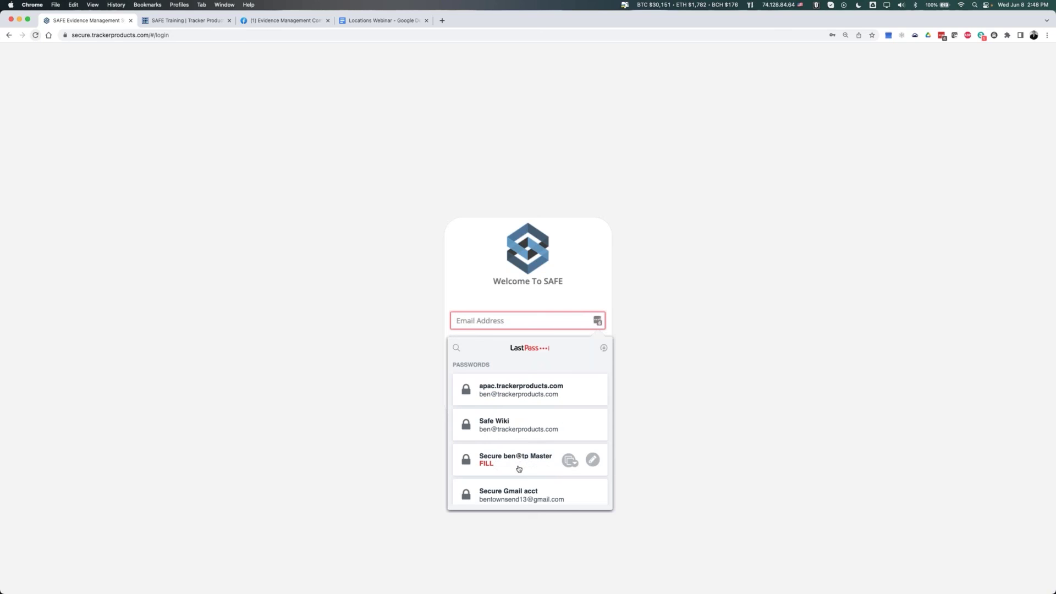
pyautogui.click(519, 468)
pyautogui.click(528, 379)
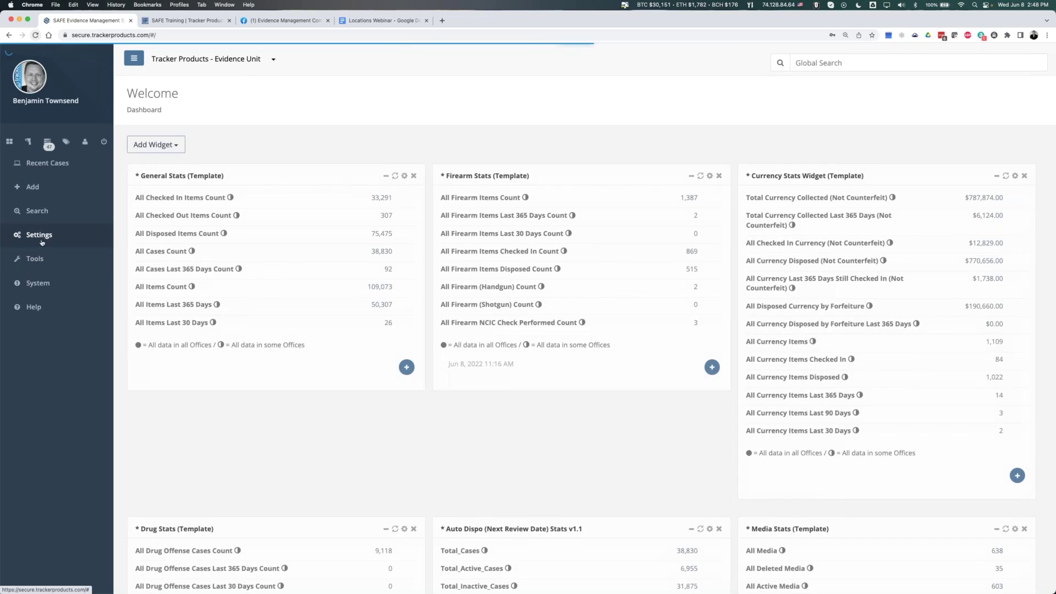
# - Open Storage Locations and expand Legacy to find Temp Lockers, which is restricted to Basic User
pyautogui.click(37, 234)
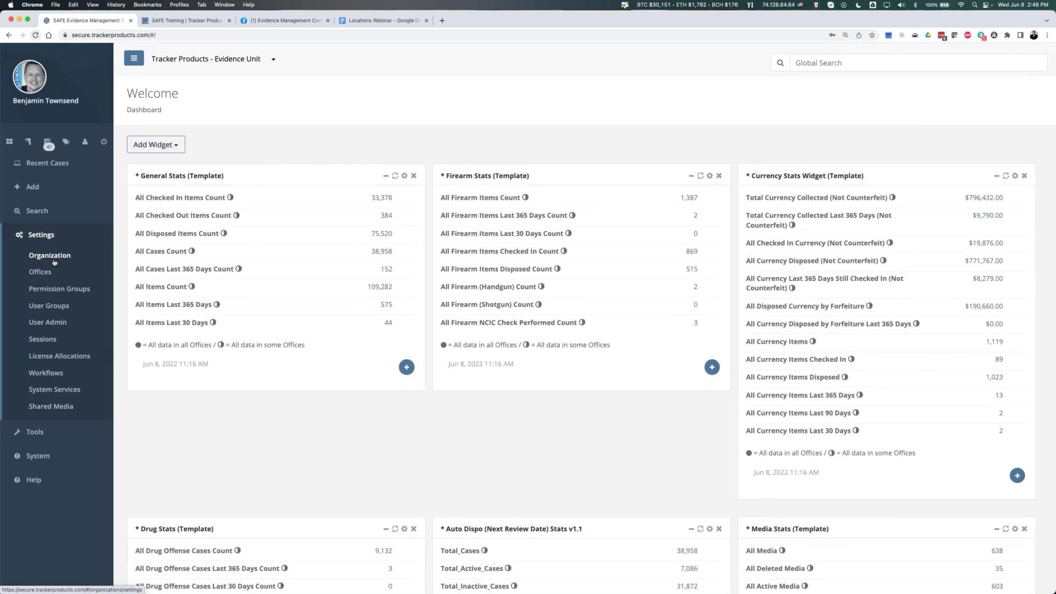
pyautogui.click(49, 433)
pyautogui.click(62, 280)
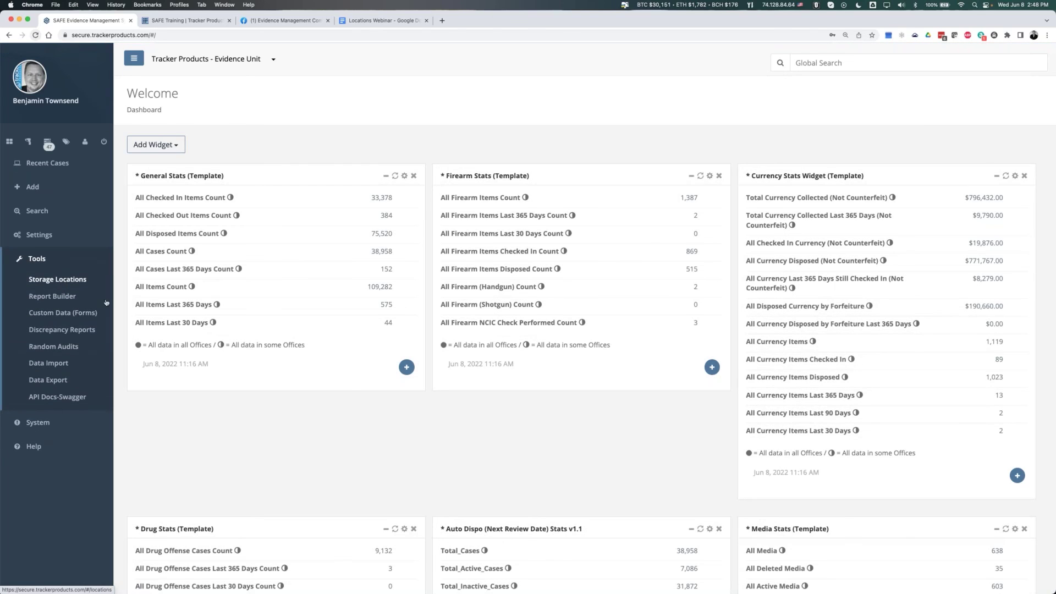
pyautogui.click(166, 262)
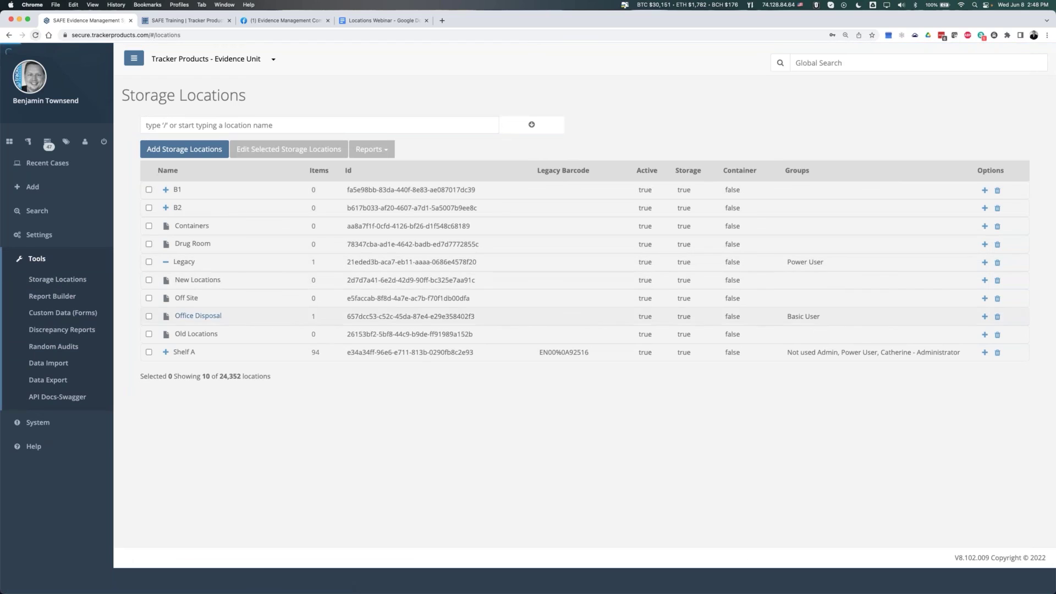
pyautogui.scroll(-2, 271, 387)
pyautogui.scroll(-13, 272, 386)
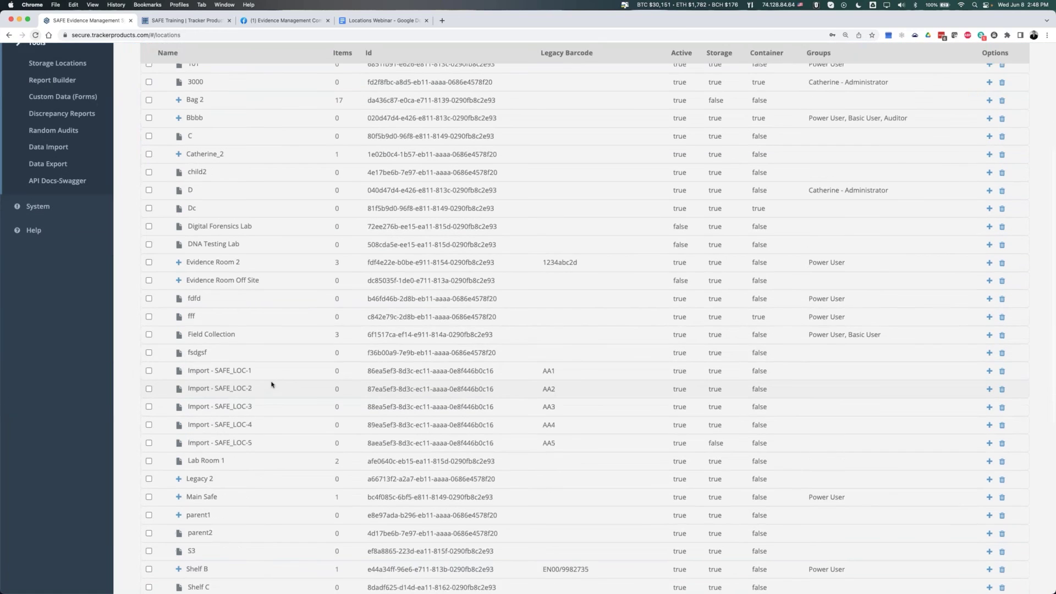
pyautogui.moveTo(849, 440); pyautogui.dragTo(777, 446)
# - Remove Basic User from the Temp Lockers groups, save the location, and log out
pyautogui.click(149, 439)
pyautogui.scroll(14, 267, 160)
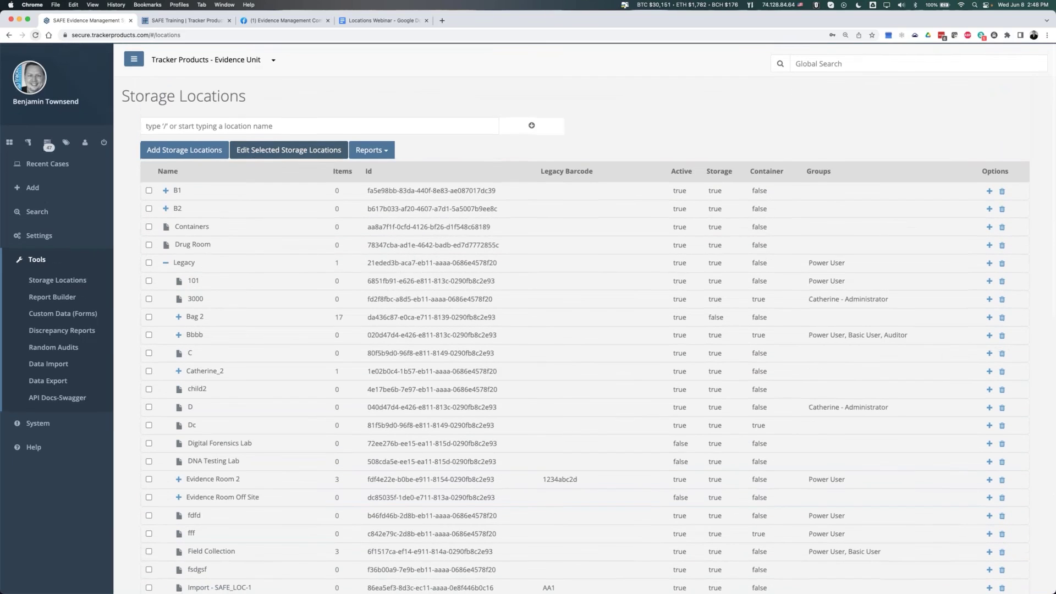
pyautogui.click(265, 150)
pyautogui.click(460, 161)
pyautogui.click(638, 387)
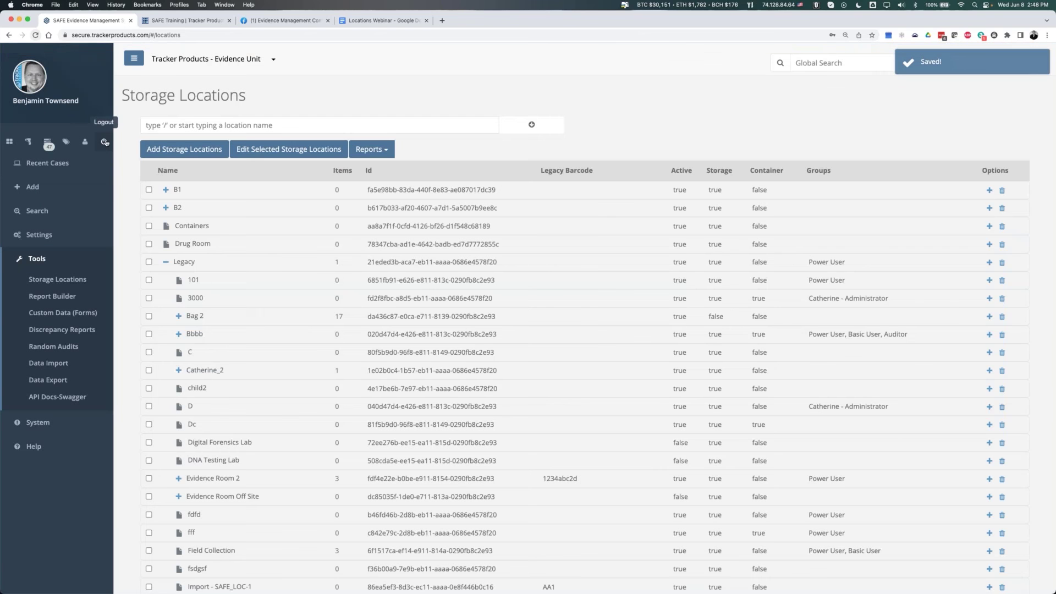
pyautogui.click(103, 141)
# - Log in with the basic user account's email address and password
pyautogui.click(527, 367)
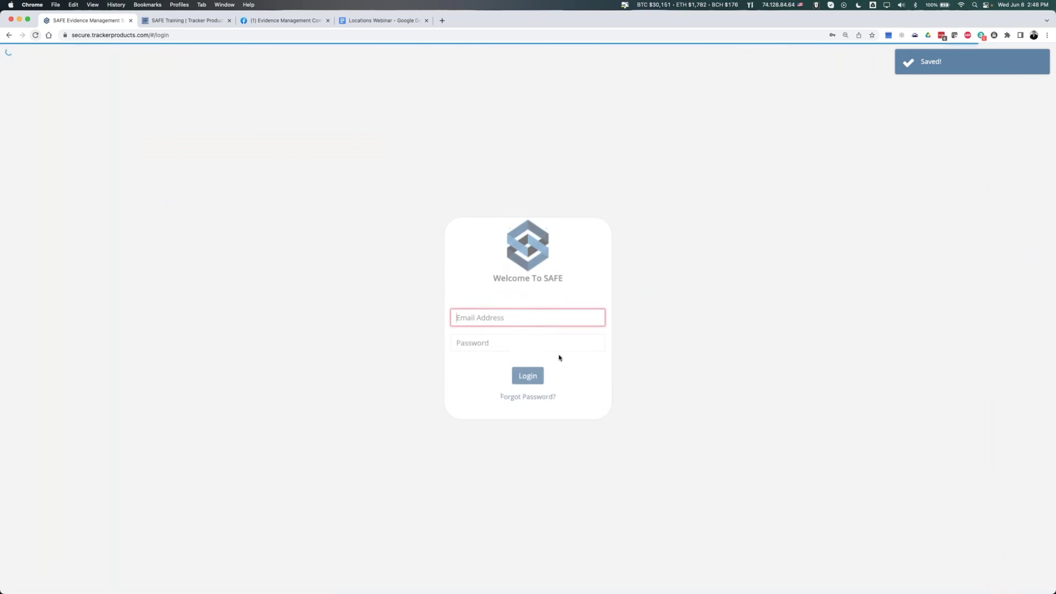
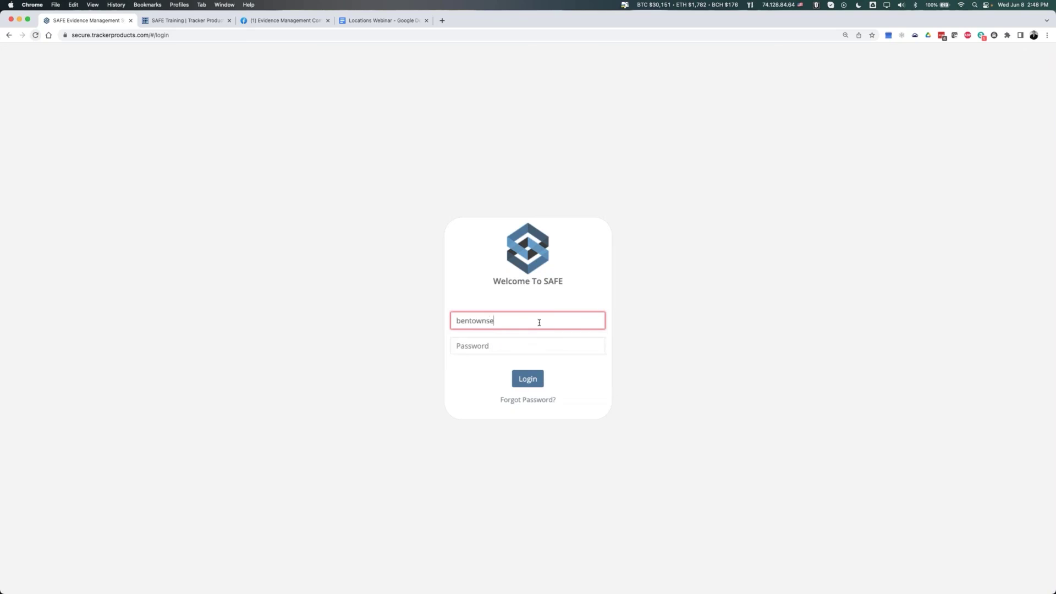
pyautogui.press('Tab')
pyautogui.write('******')
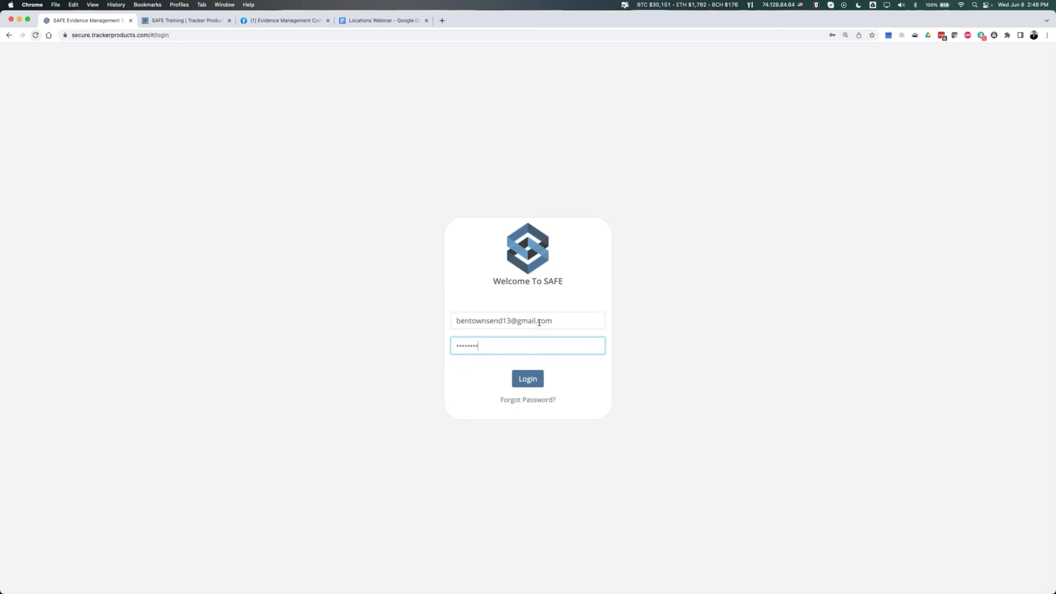
pyautogui.press('Return')
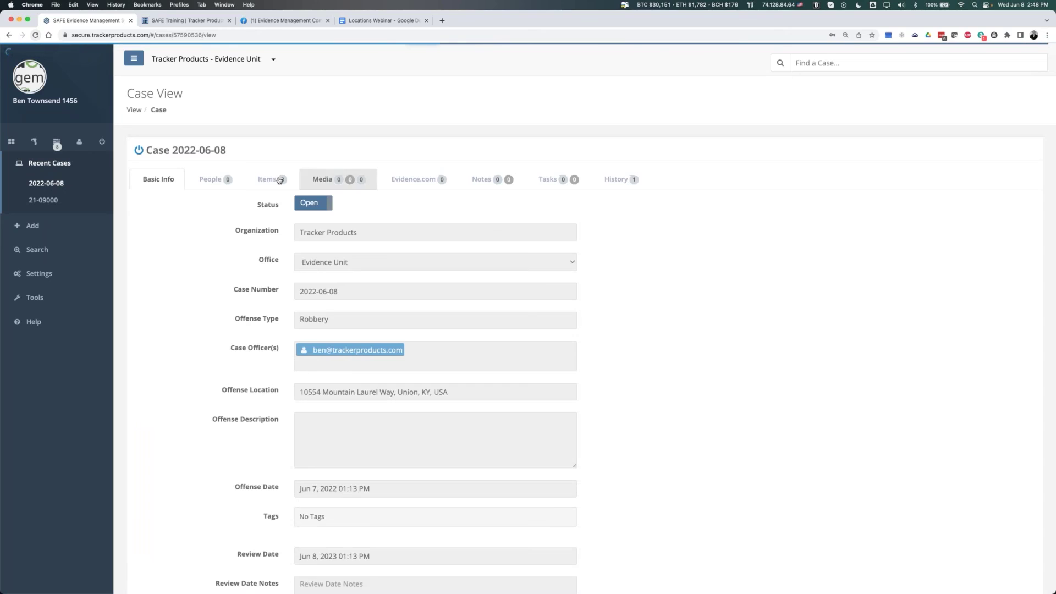
# - Try disposing the Red back pack in case 2022-06-08 and dismiss the Temp Lockers no-access warning
pyautogui.click(278, 180)
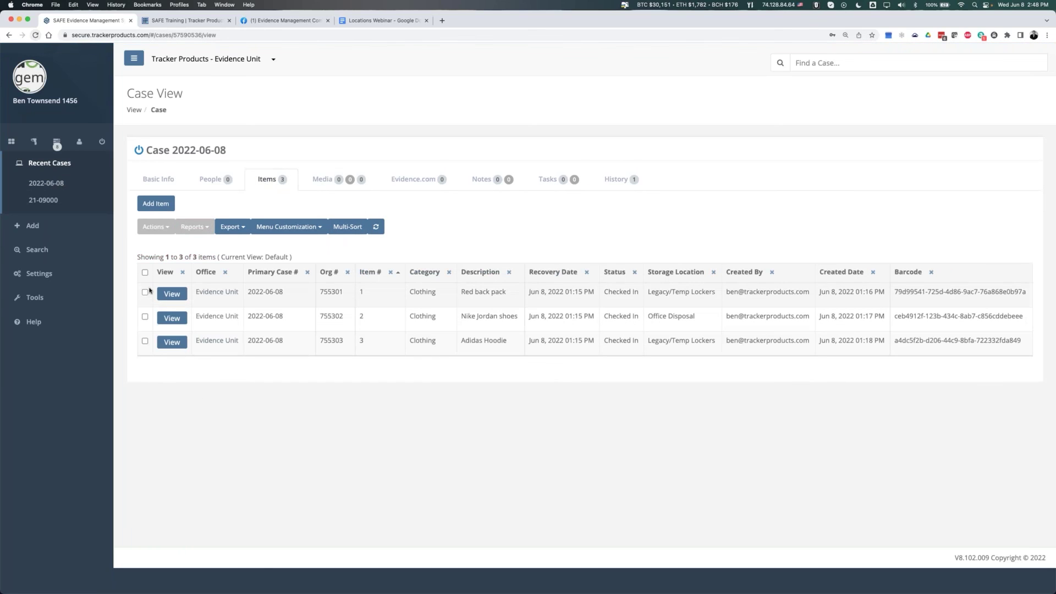
pyautogui.click(145, 294)
pyautogui.click(154, 227)
pyautogui.click(161, 271)
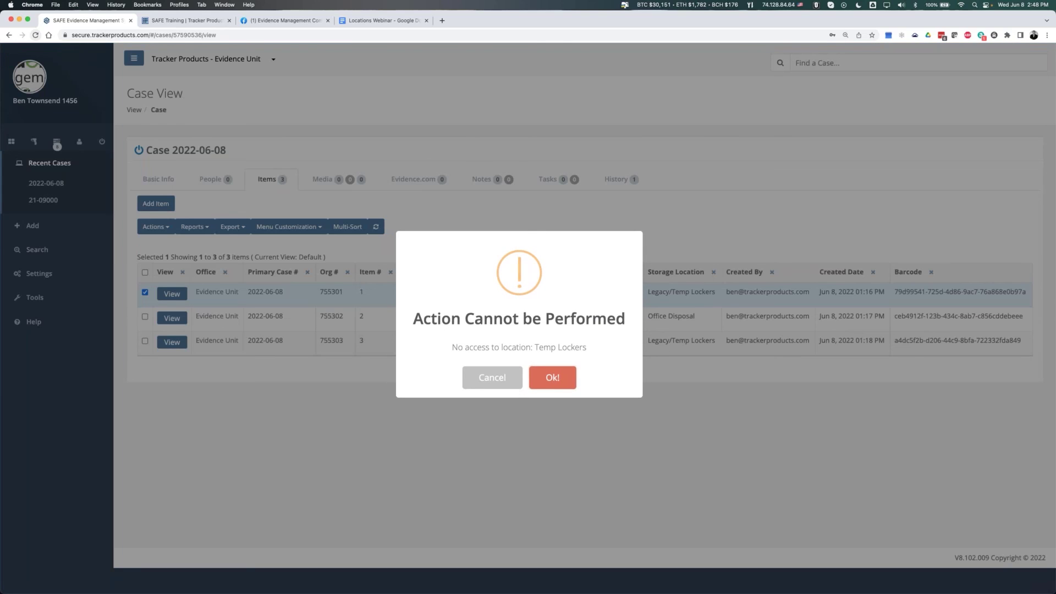
pyautogui.click(515, 388)
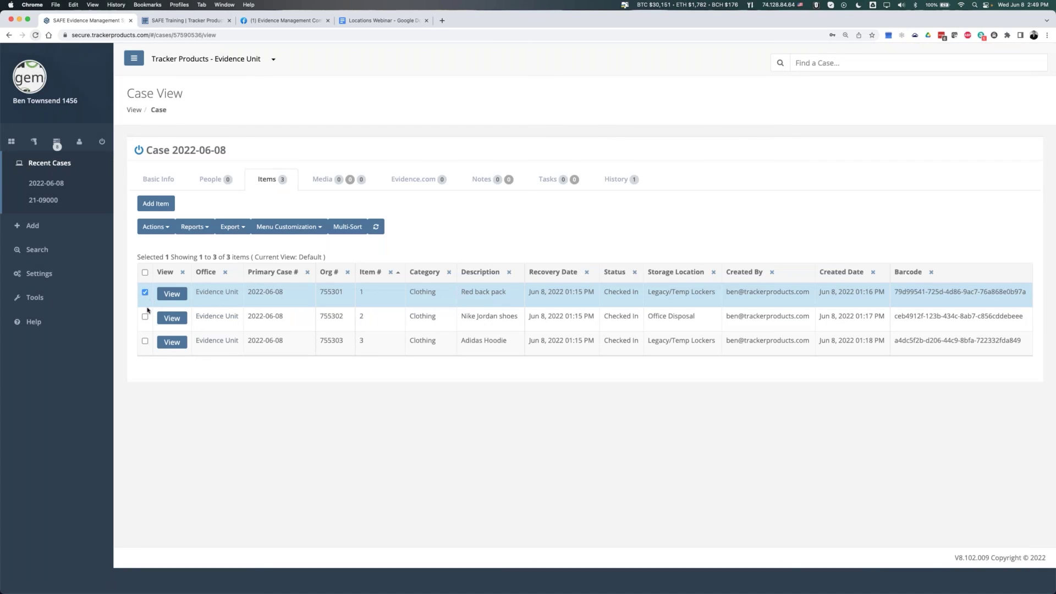
# - Open the Dispose Item form for the Nike Jordan shoes
pyautogui.click(145, 316)
pyautogui.click(155, 227)
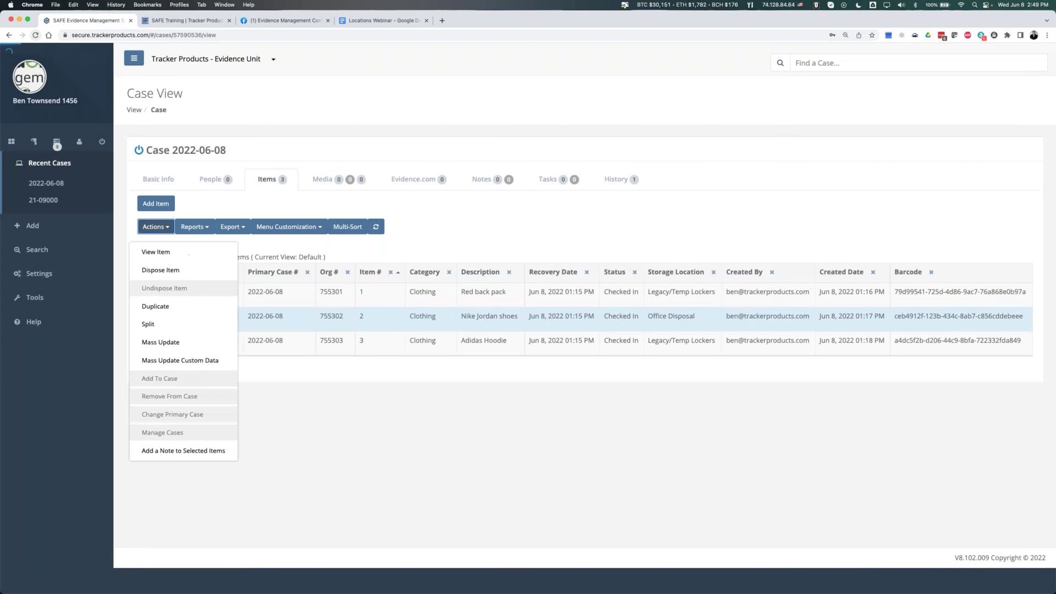
pyautogui.click(178, 275)
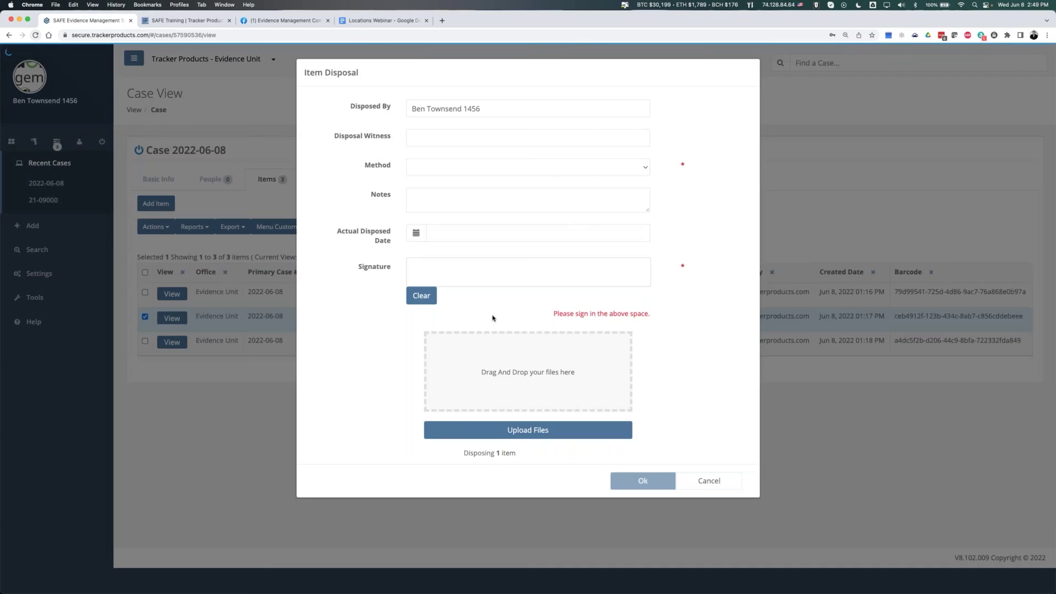
# - Close the Nike Jordan shoes disposal form with Escape, leaving the item undisposed
pyautogui.press('Escape')
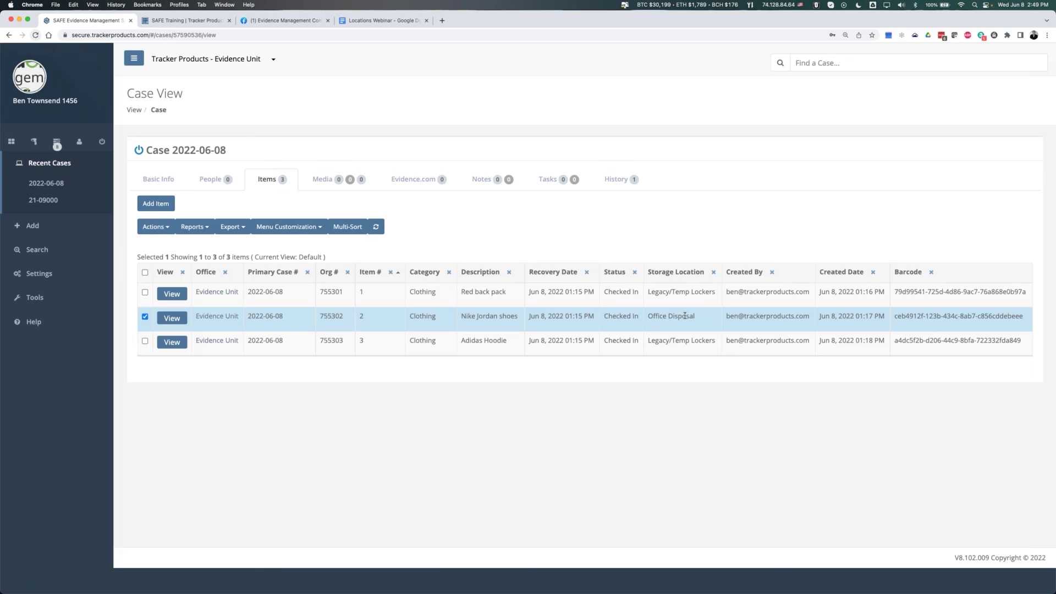
pyautogui.click(156, 226)
pyautogui.click(169, 271)
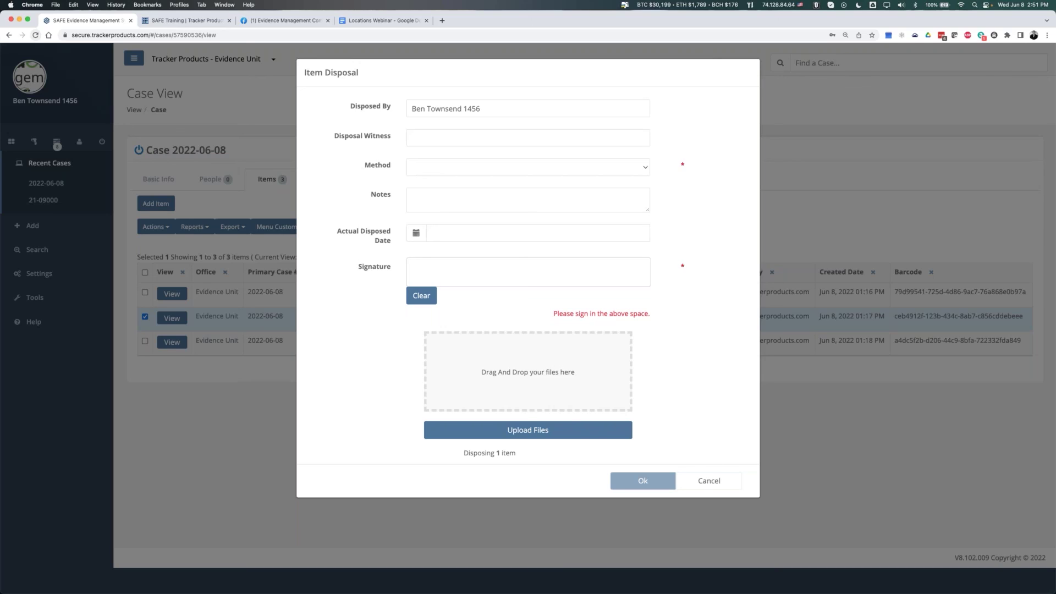
pyautogui.click(709, 480)
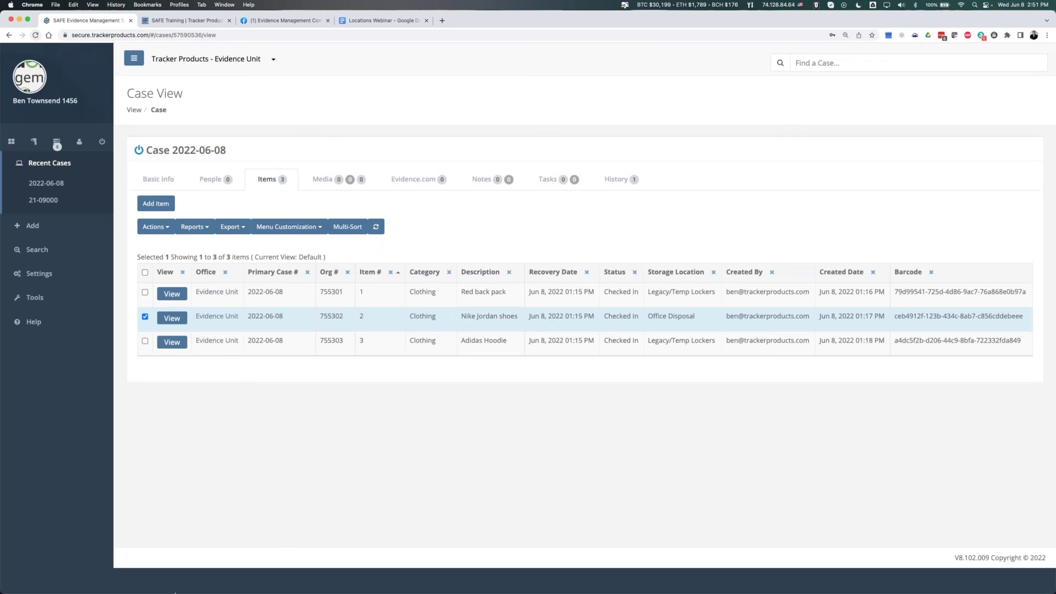
pyautogui.click(40, 274)
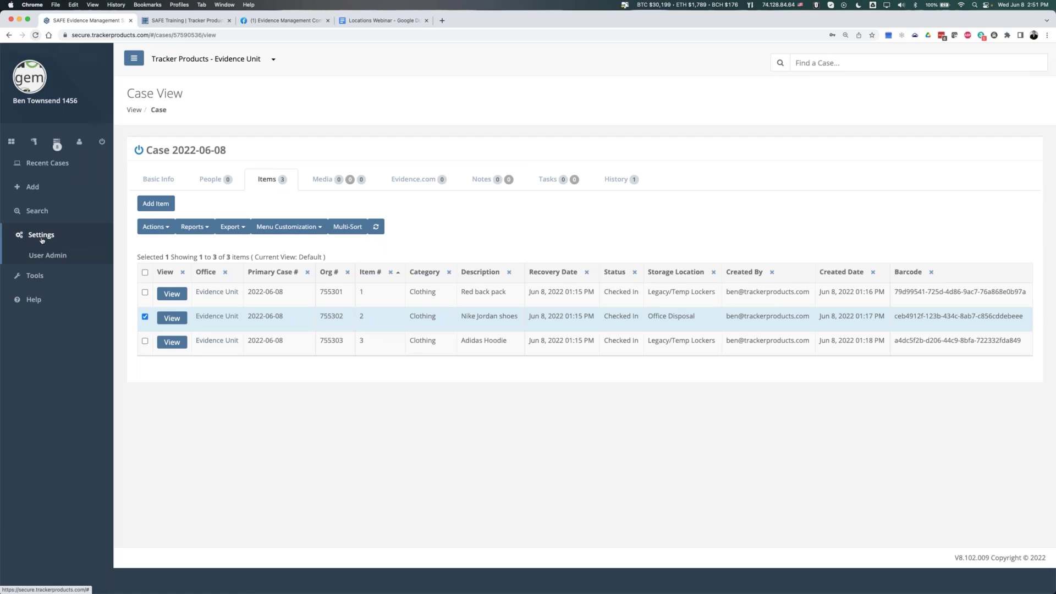
# - Sign out of the basic user account and clear the email field on the login form
pyautogui.click(102, 142)
pyautogui.click(534, 370)
pyautogui.click(568, 320)
pyautogui.write('bento')
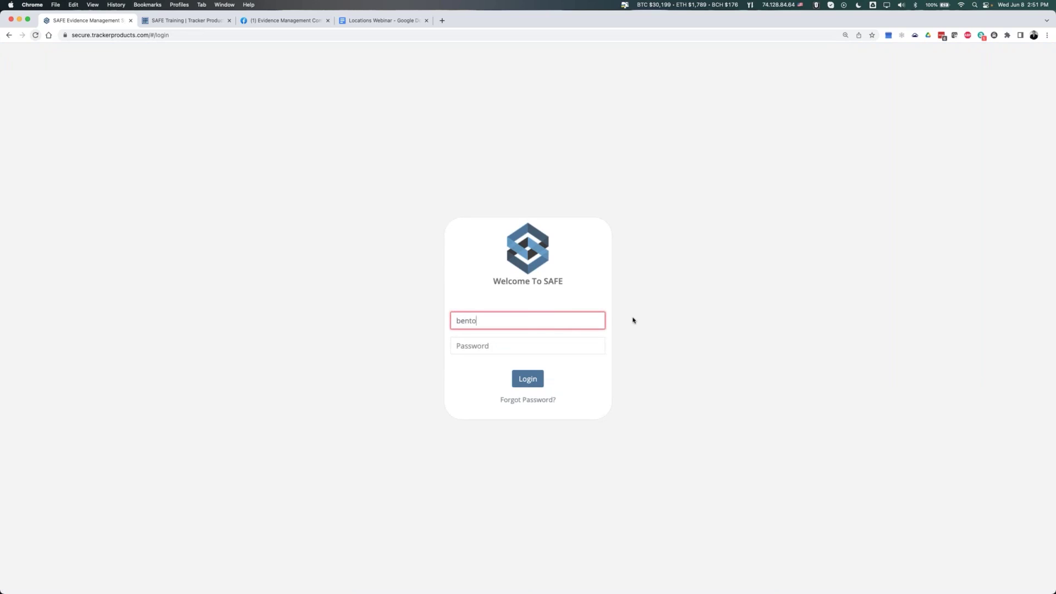
pyautogui.press('super+a')
pyautogui.press('BackSpace')
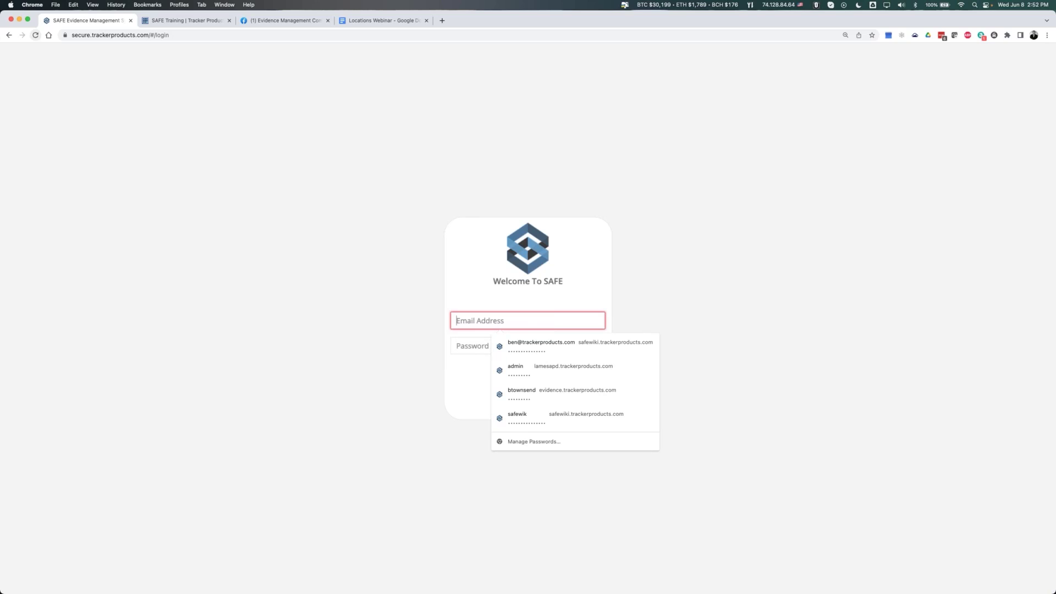
# - Log in as administrator with the saved credentials, retyping the password after it is rejected
pyautogui.click(544, 346)
pyautogui.click(596, 321)
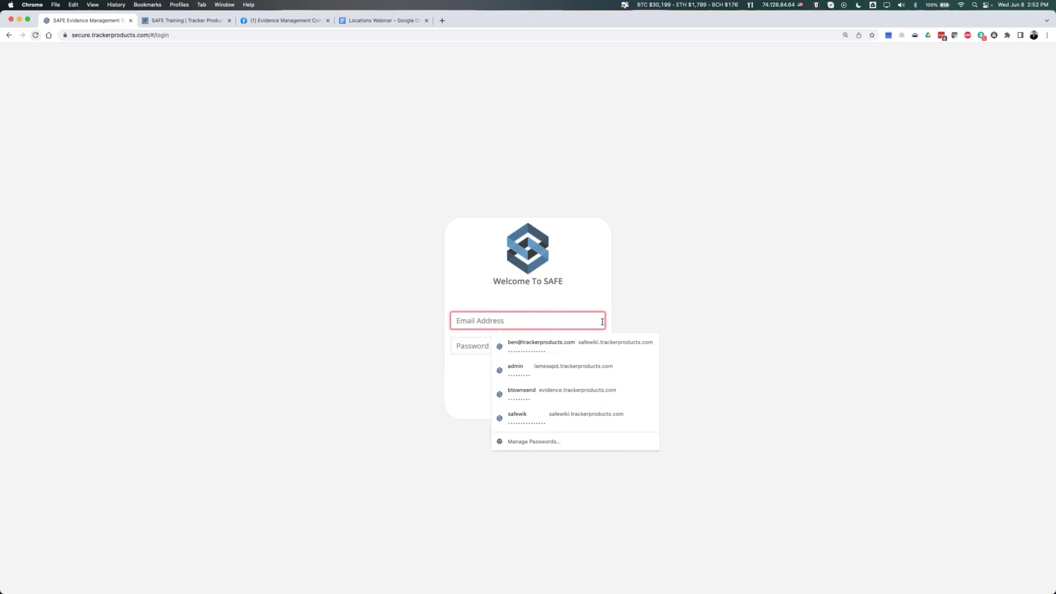
pyautogui.click(536, 351)
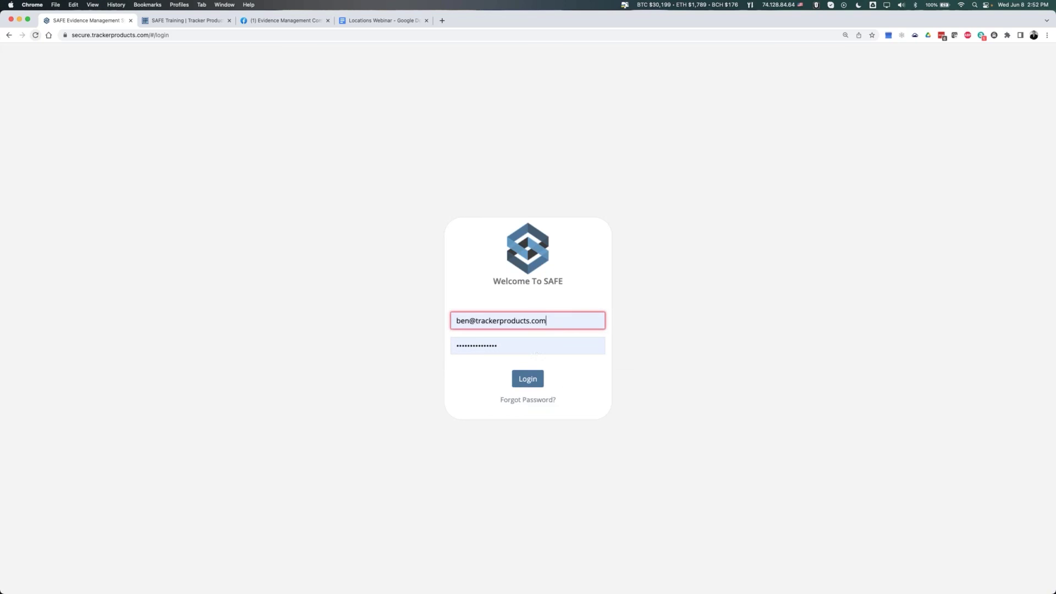
pyautogui.click(526, 380)
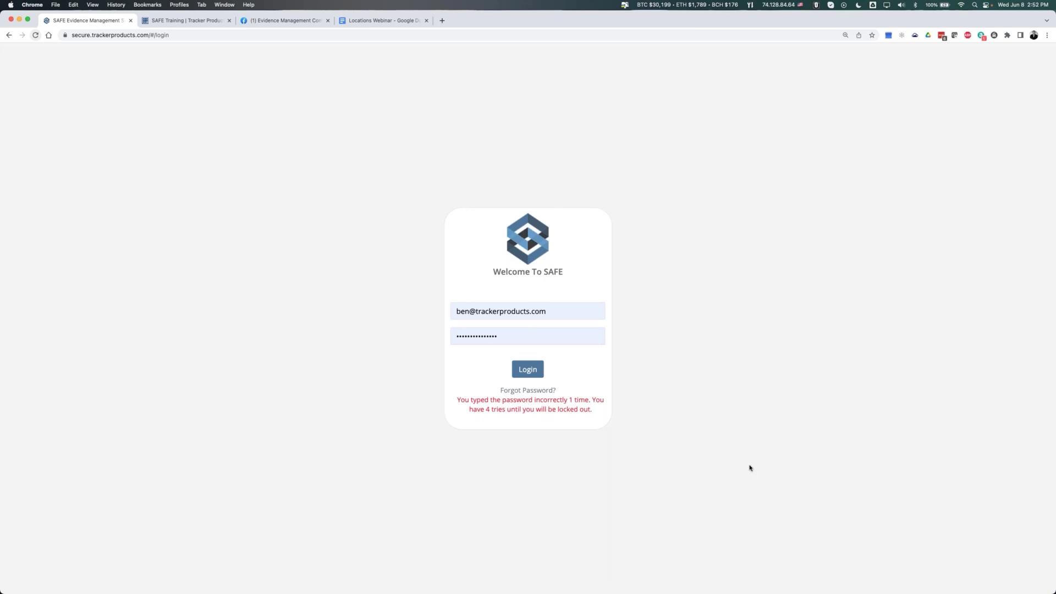
pyautogui.click(514, 336)
pyautogui.moveTo(514, 336); pyautogui.dragTo(395, 334)
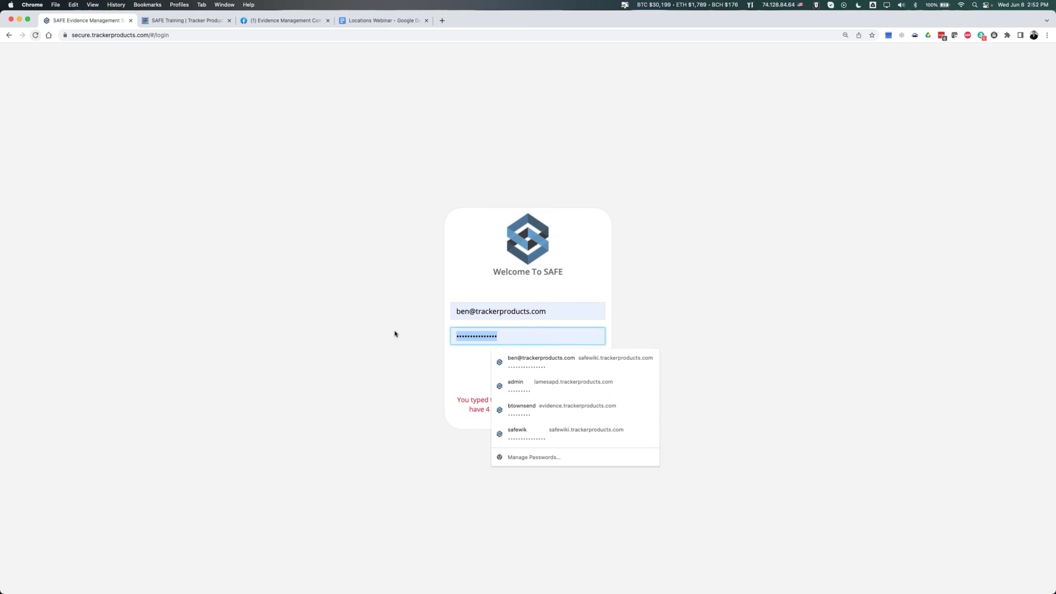
pyautogui.write('••••••••••')
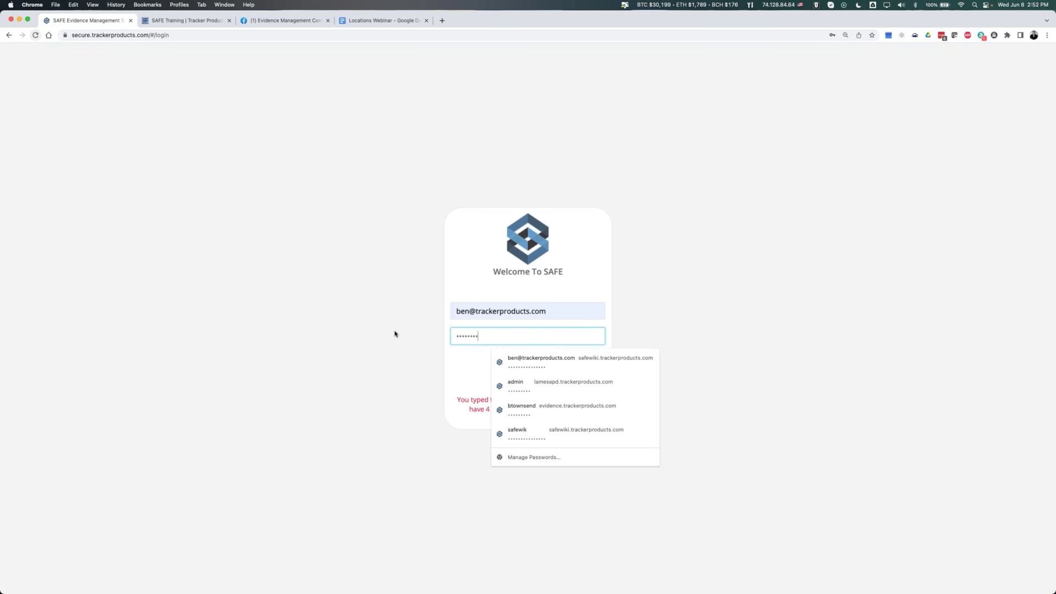
pyautogui.press('Return')
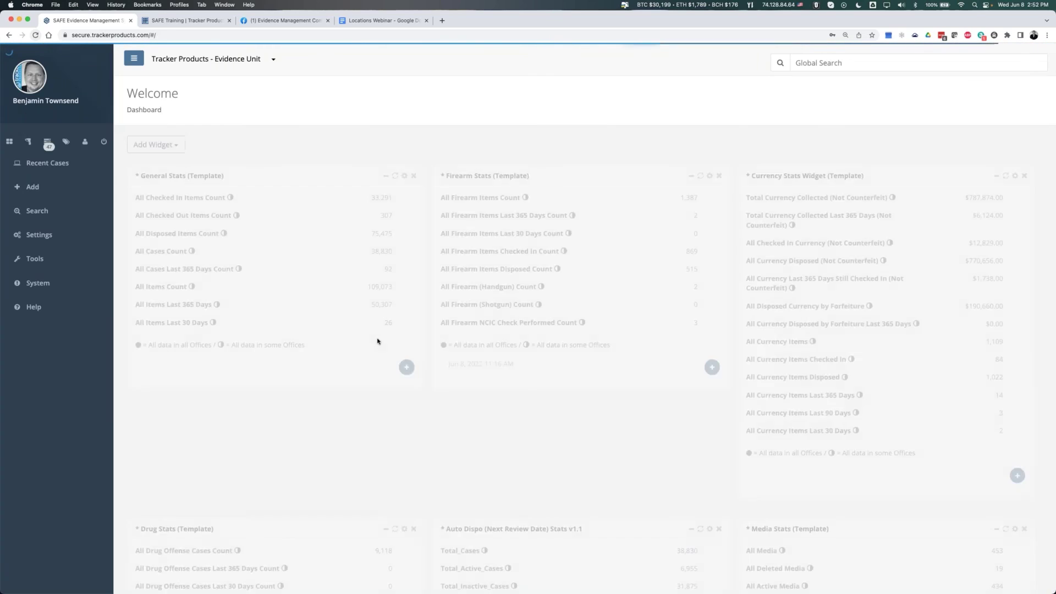
# - Switch to the Locations Webinar Google Doc showing the Shelf ABC and Shelf DEF diagrams
pyautogui.click(380, 20)
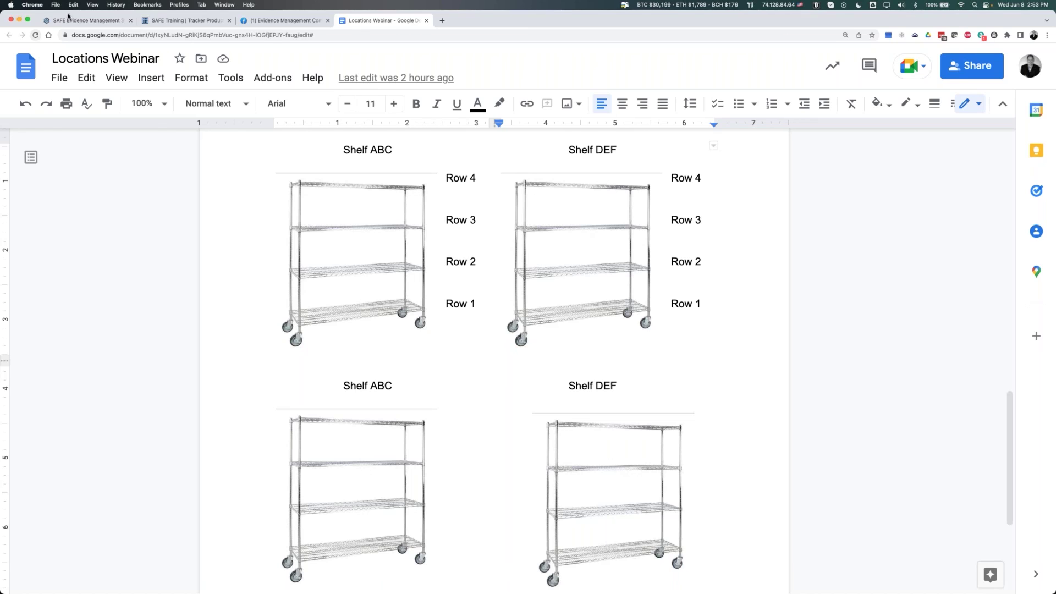
pyautogui.click(86, 23)
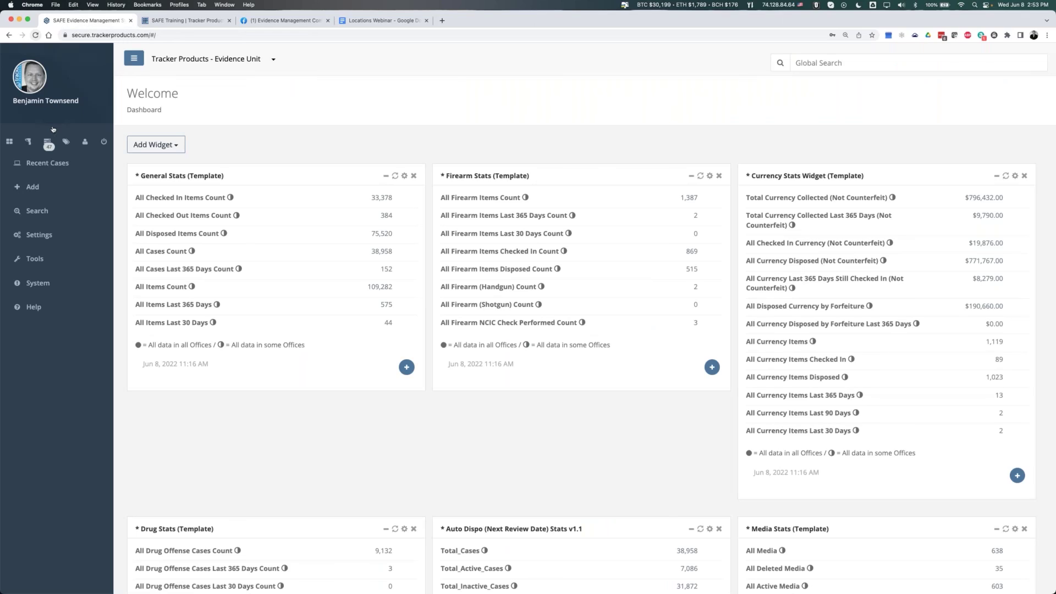
pyautogui.click(353, 23)
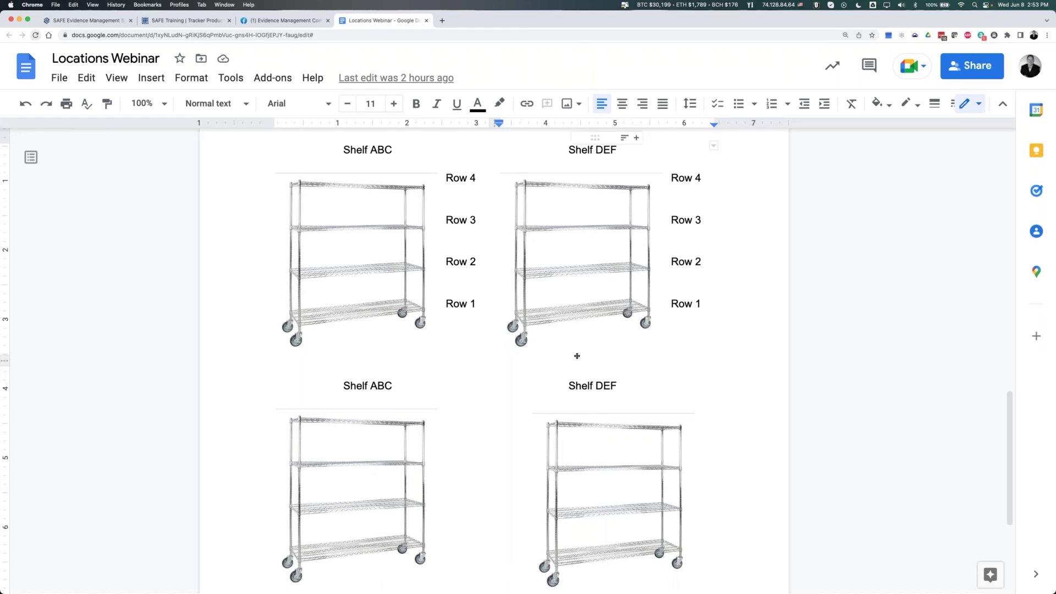
pyautogui.scroll(-2, 495, 357)
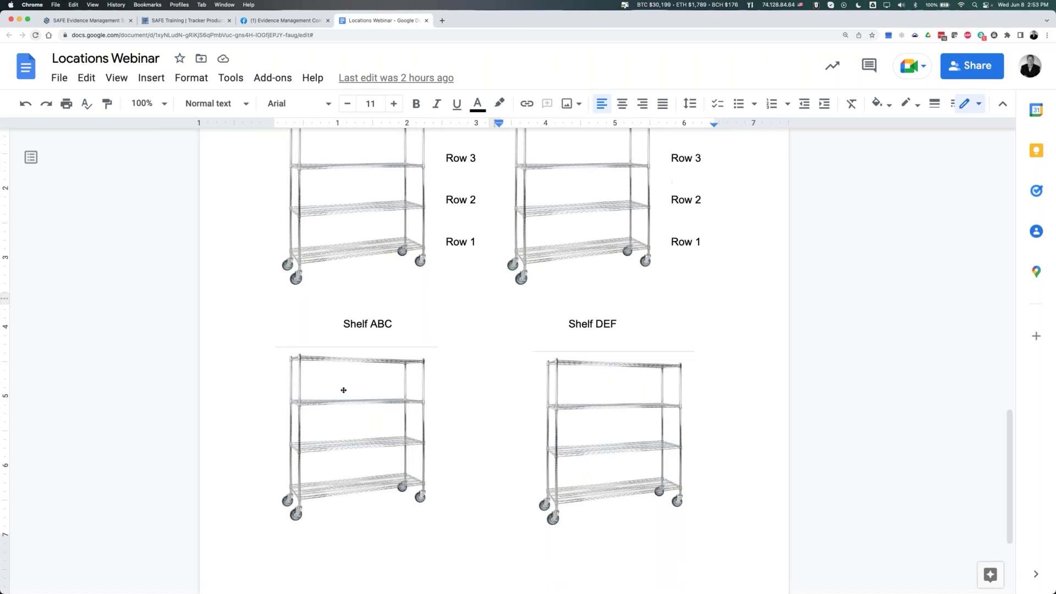
pyautogui.scroll(3, 429, 391)
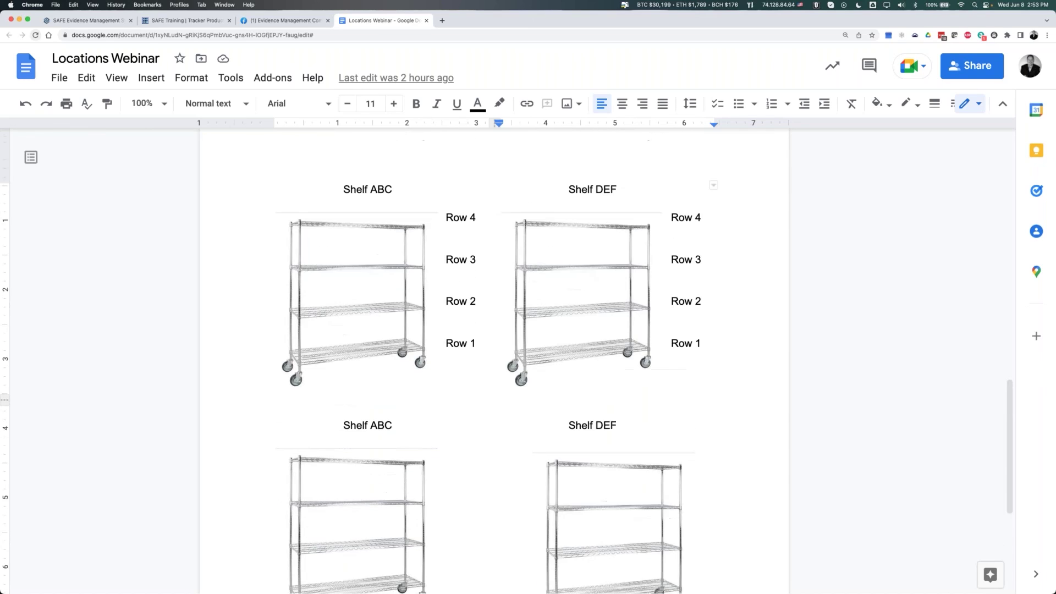
pyautogui.scroll(1, 430, 391)
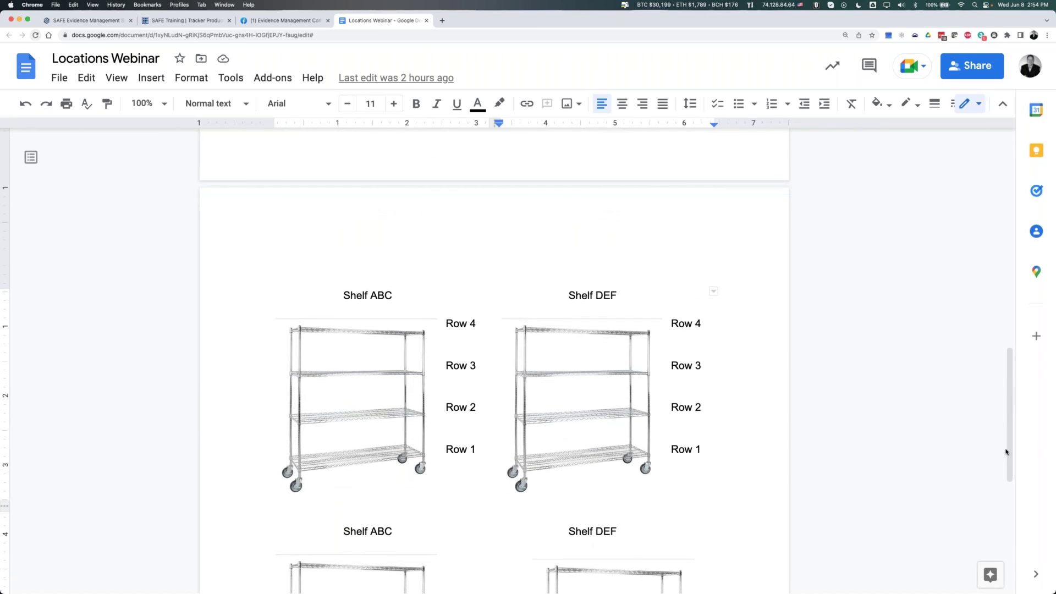